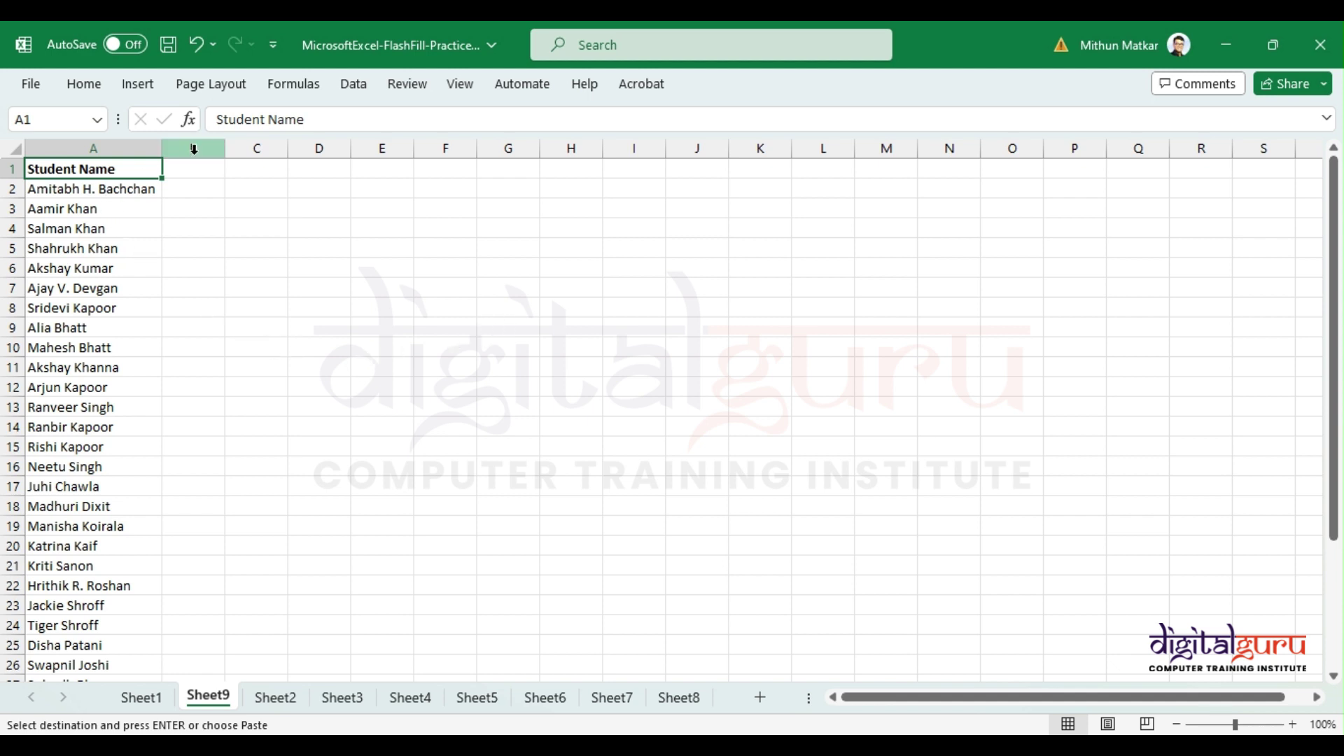
Step: Select the student names in A2:A35 and split them into columns with Text to Columns on spaces
click(362, 93)
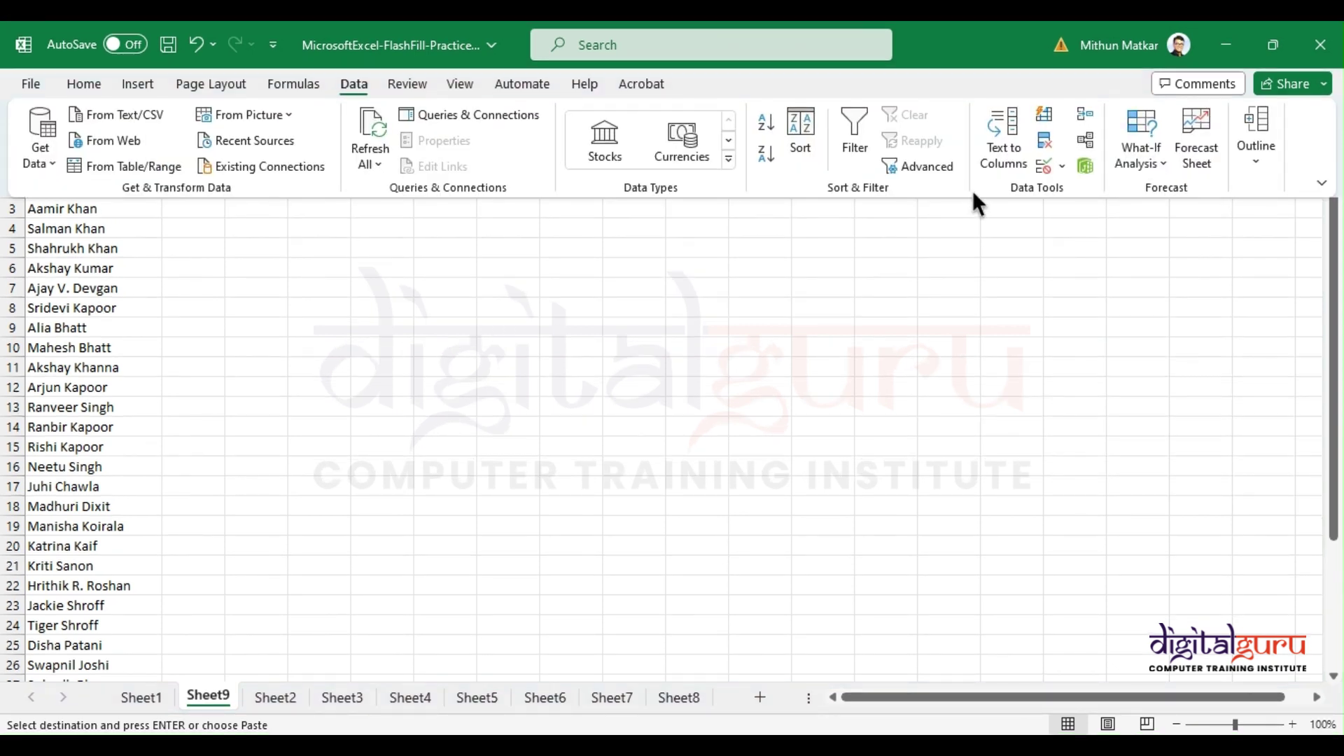
click(82, 251)
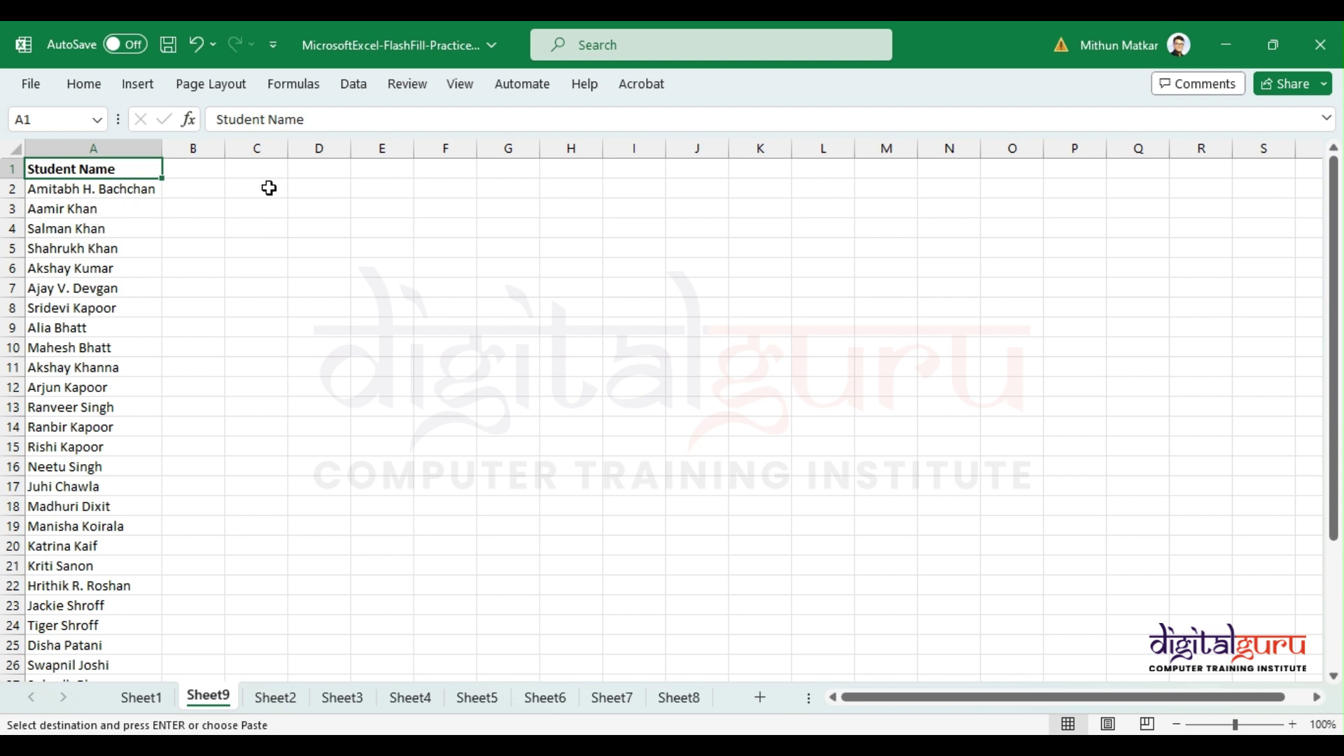
key(ctrl+shift+Down)
scroll(105, 438, up, 3)
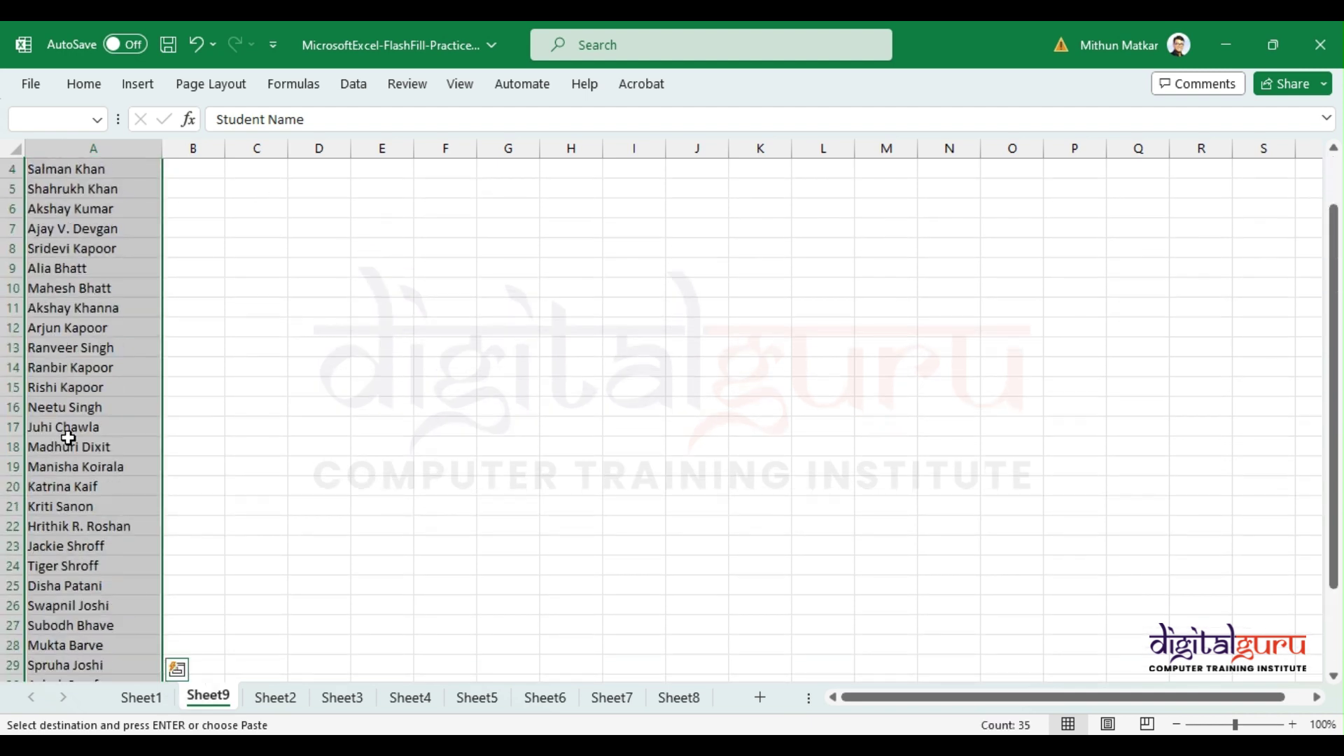
click(68, 435)
key(ctrl+Up)
key(Down)
key(ctrl+shift+Down)
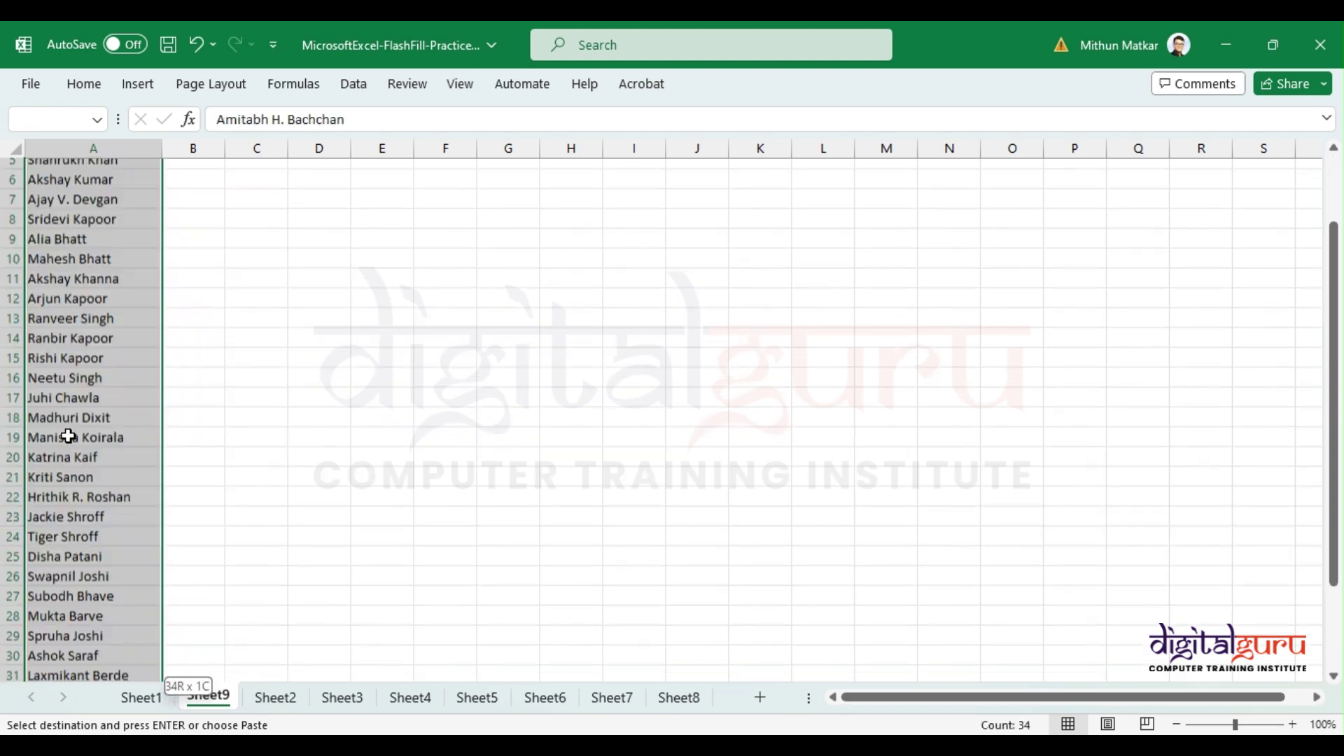
scroll(68, 436, up, 3)
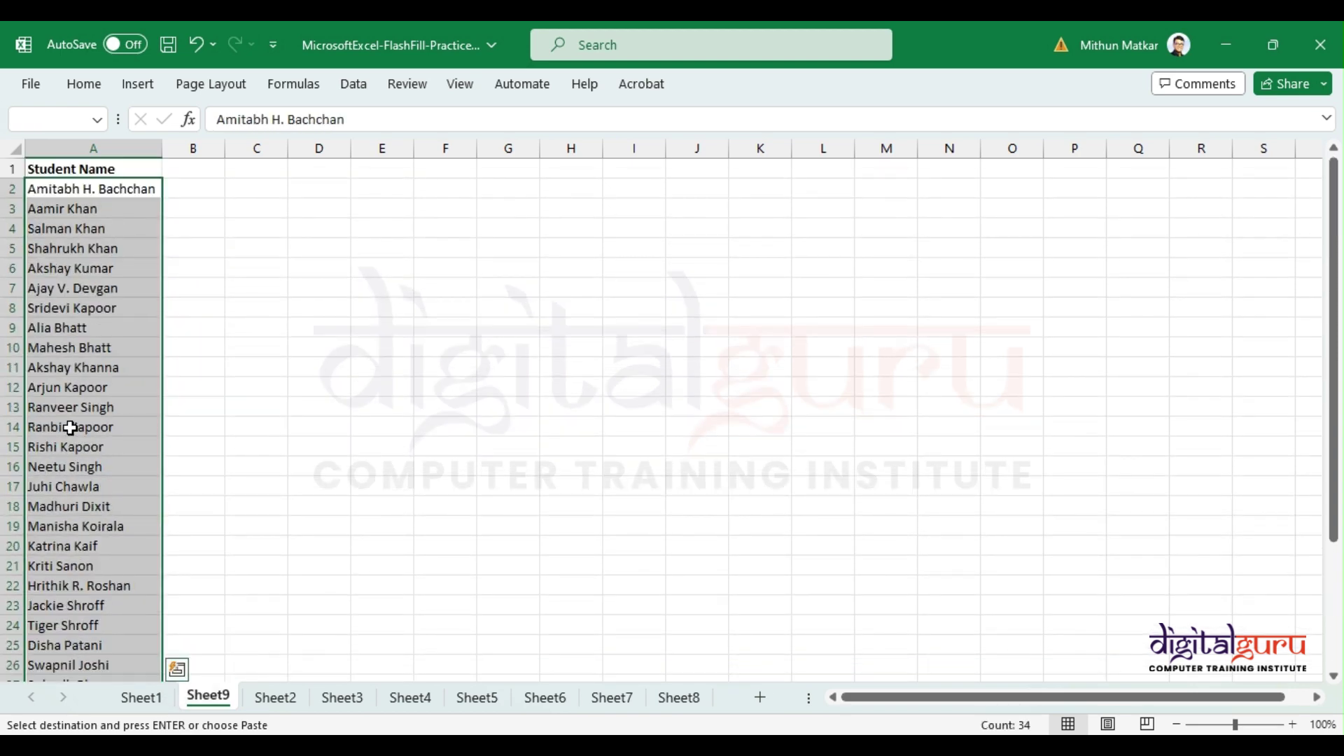
click(359, 87)
click(1002, 161)
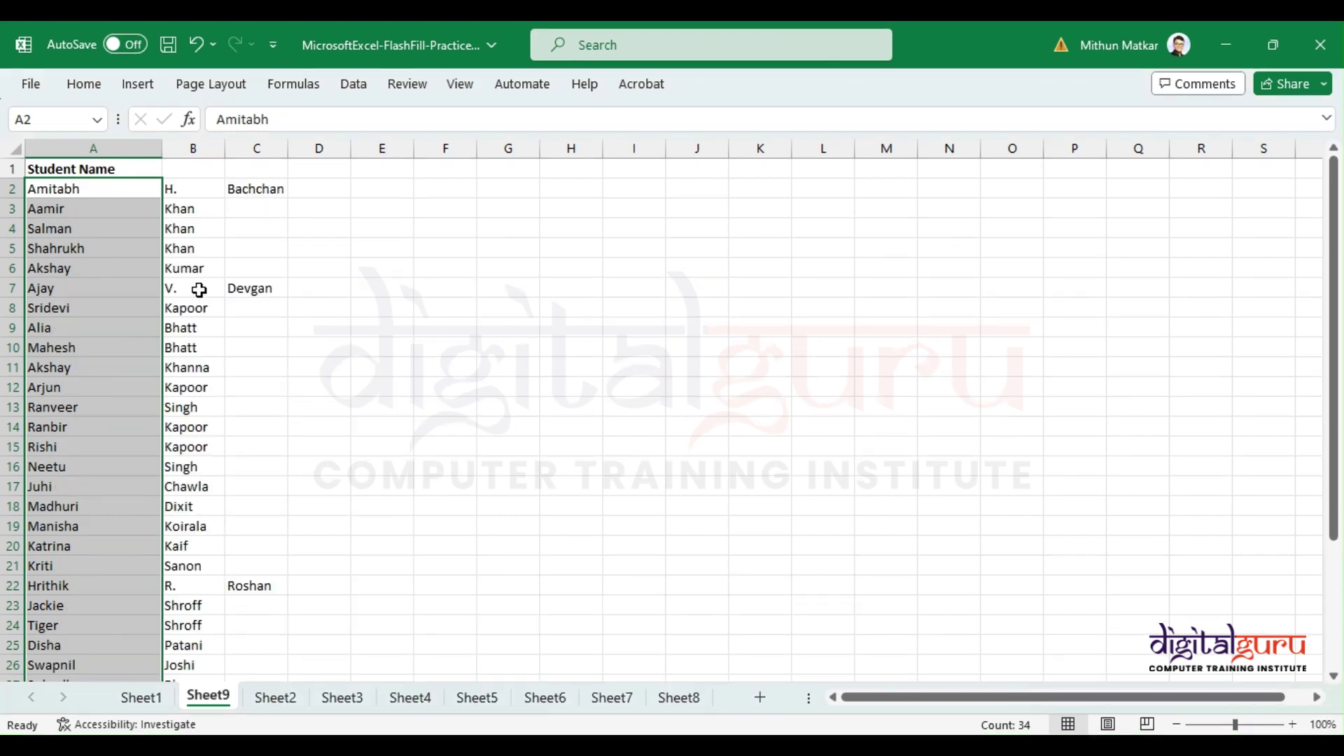
click(75, 208)
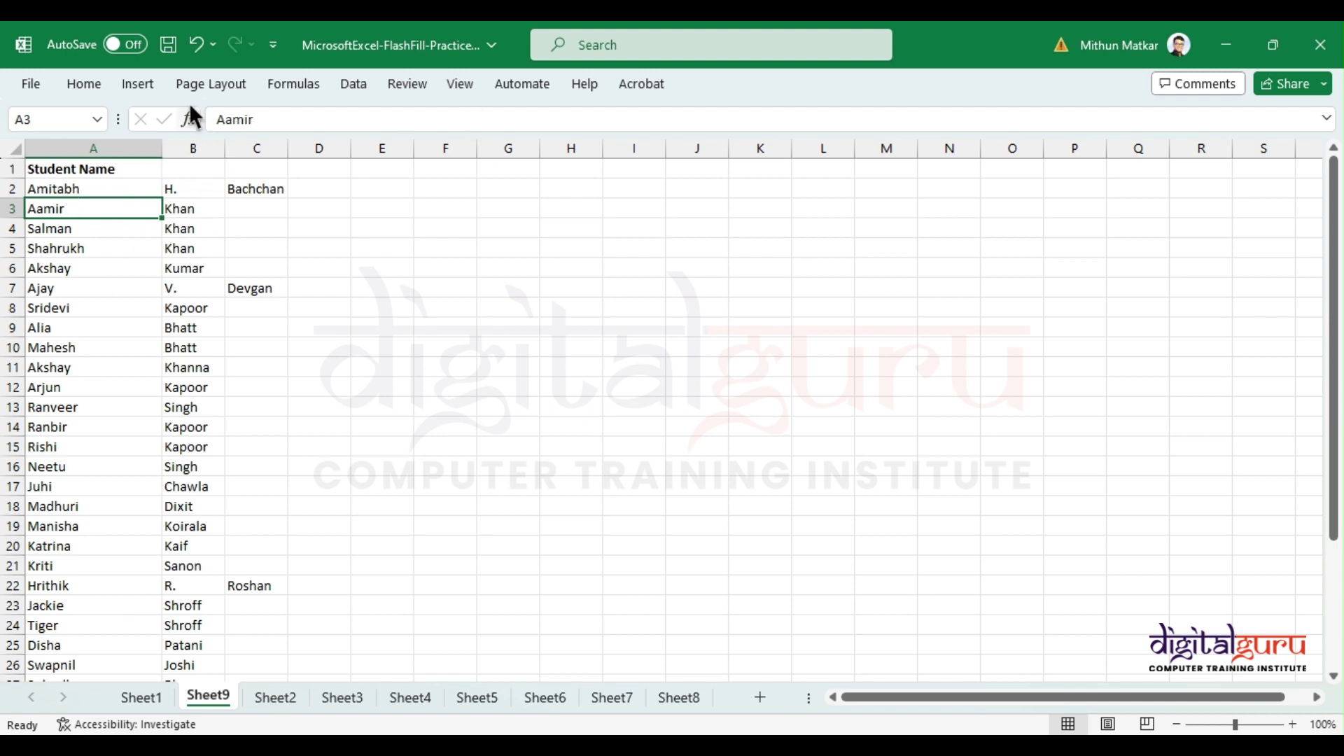
click(200, 195)
click(246, 189)
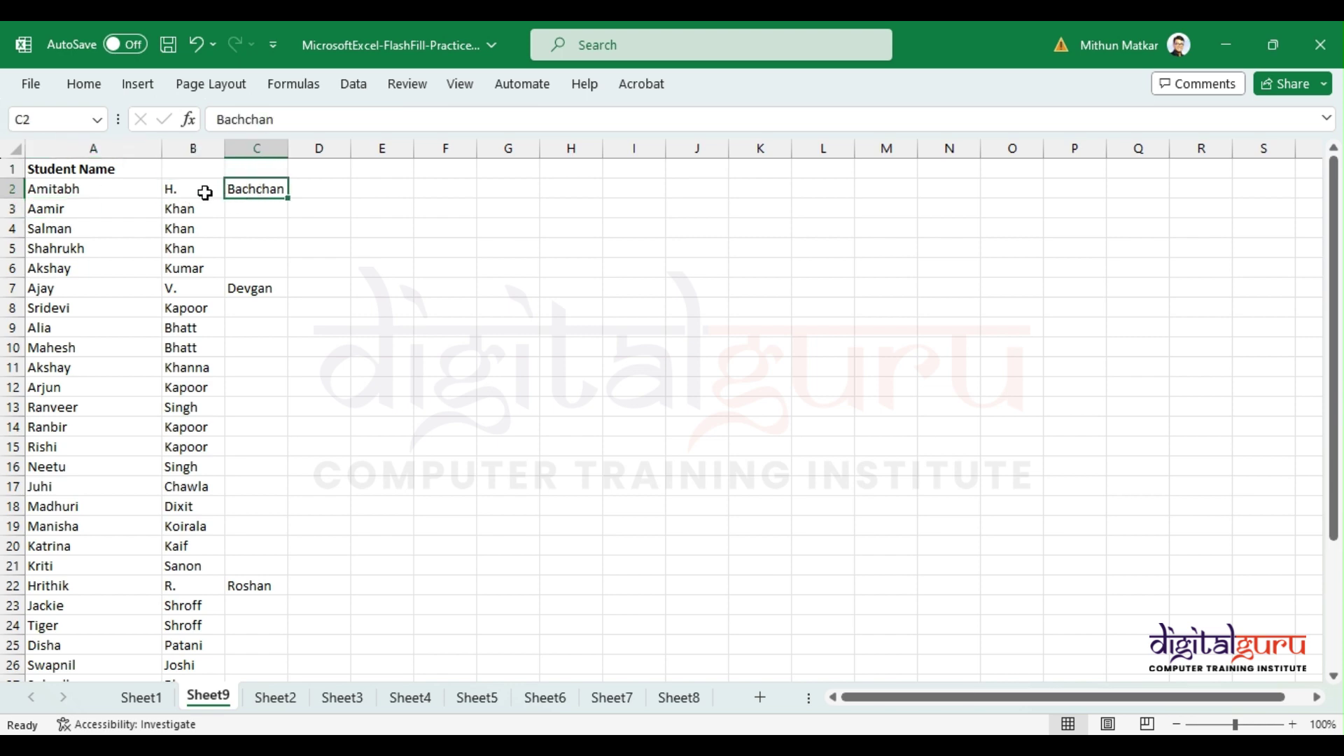
click(205, 194)
scroll(228, 381, down, 4)
scroll(228, 381, up, 1)
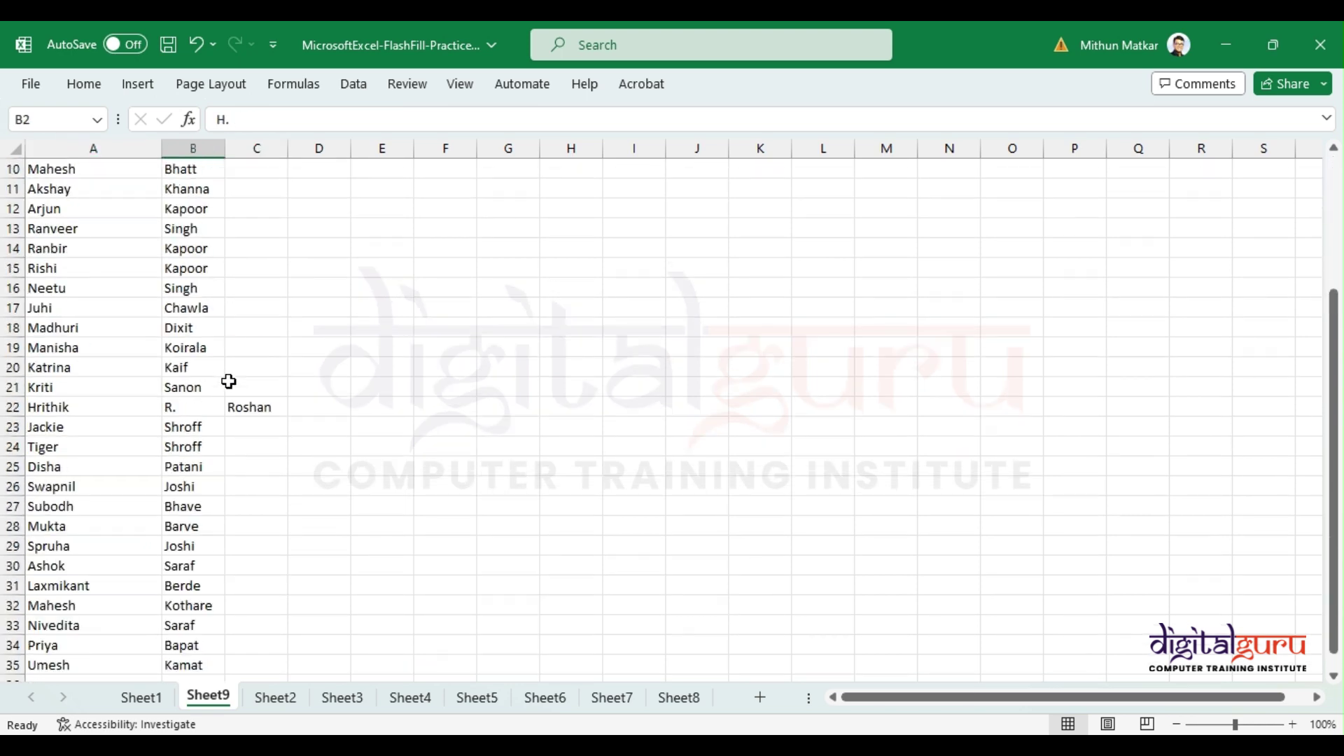
scroll(229, 380, up, 3)
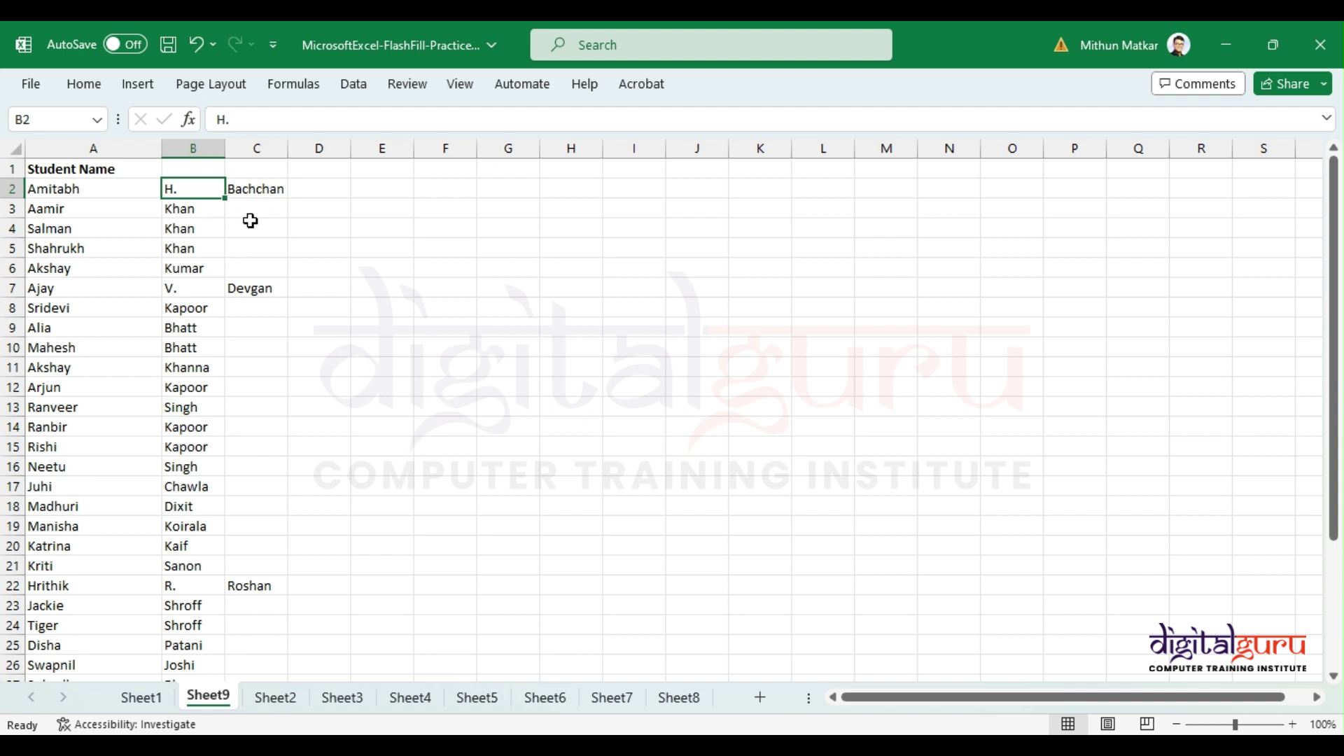
key(alt)
key(Escape)
click(361, 85)
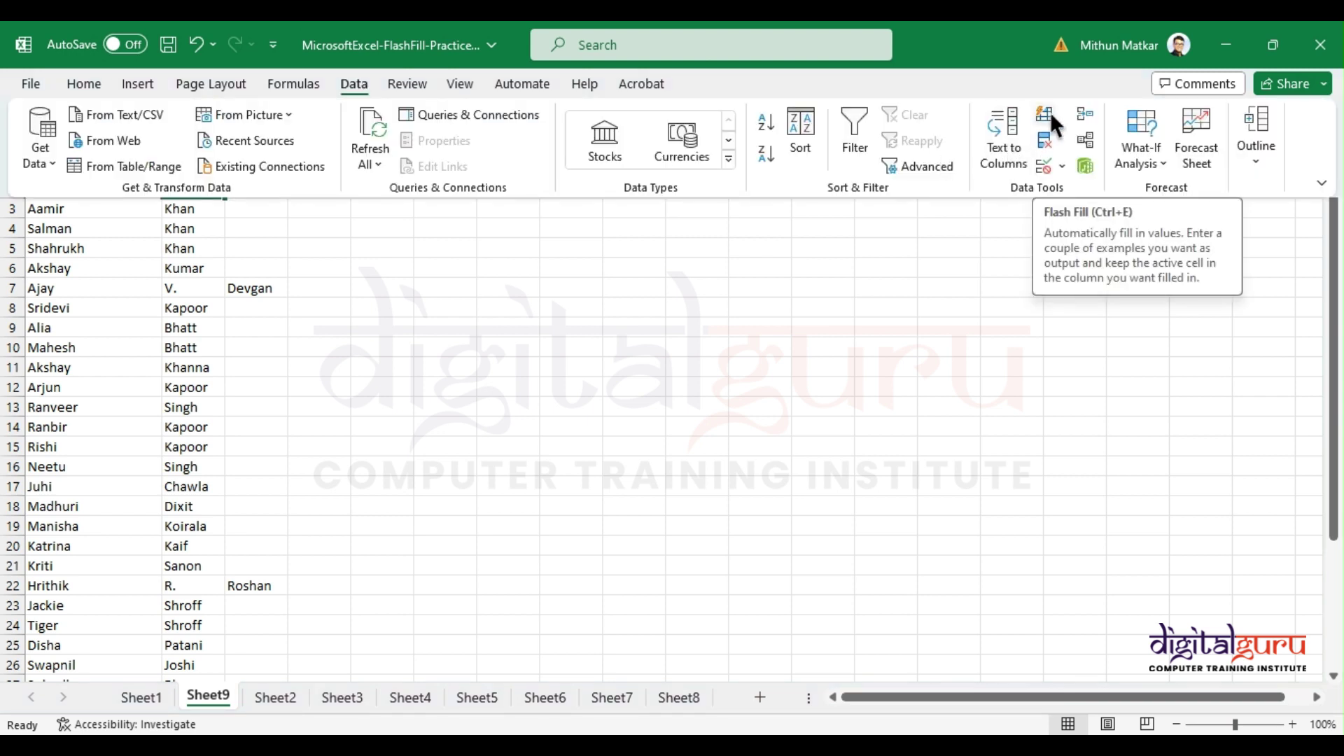
click(125, 268)
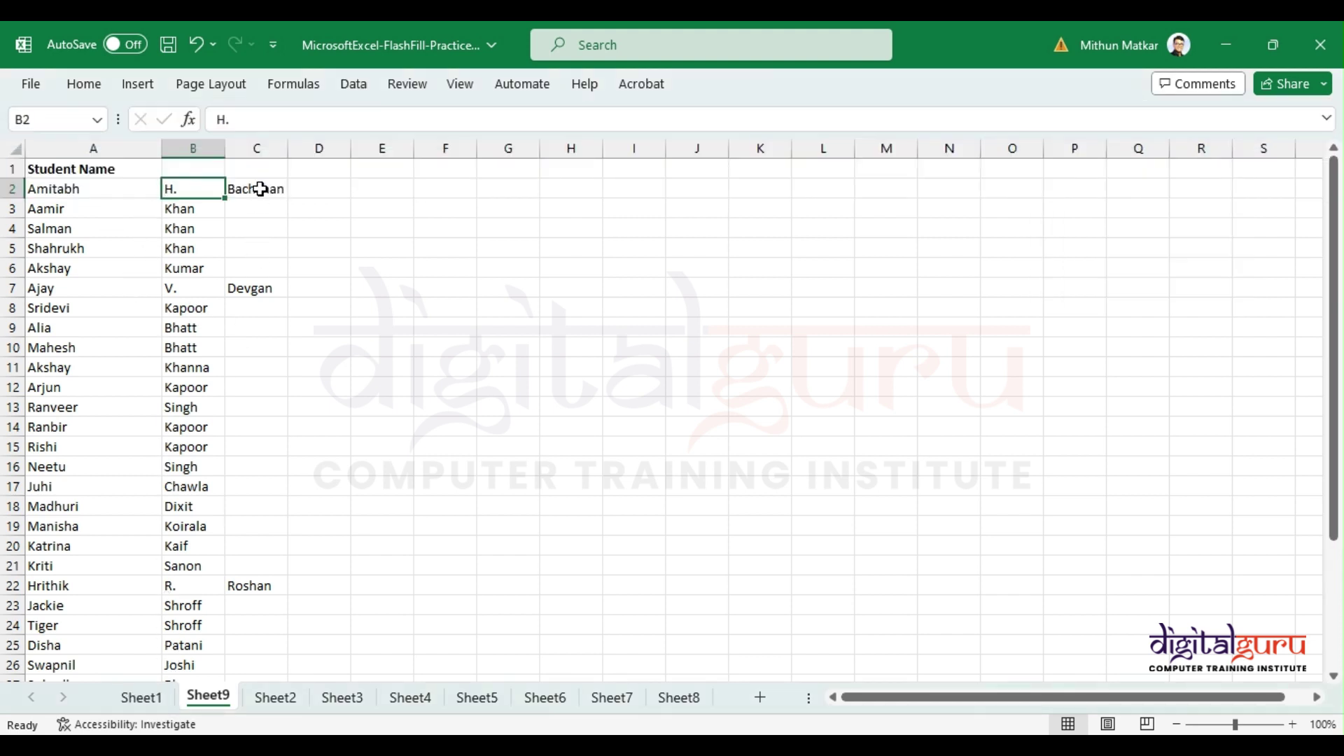
Step: Undo the name split and add 'First Name' and 'Last Name' headings in B1:C1
key(ctrl+z)
click(200, 187)
click(210, 171)
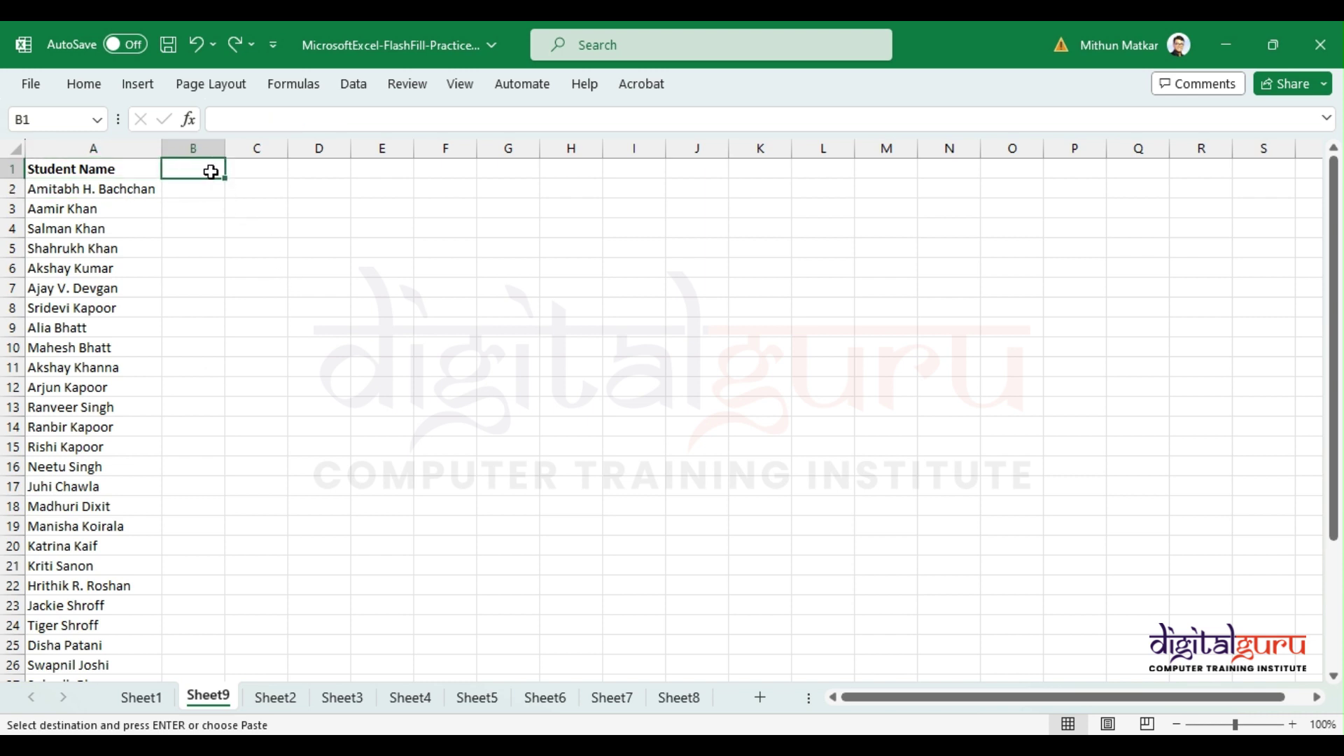
text(First N)
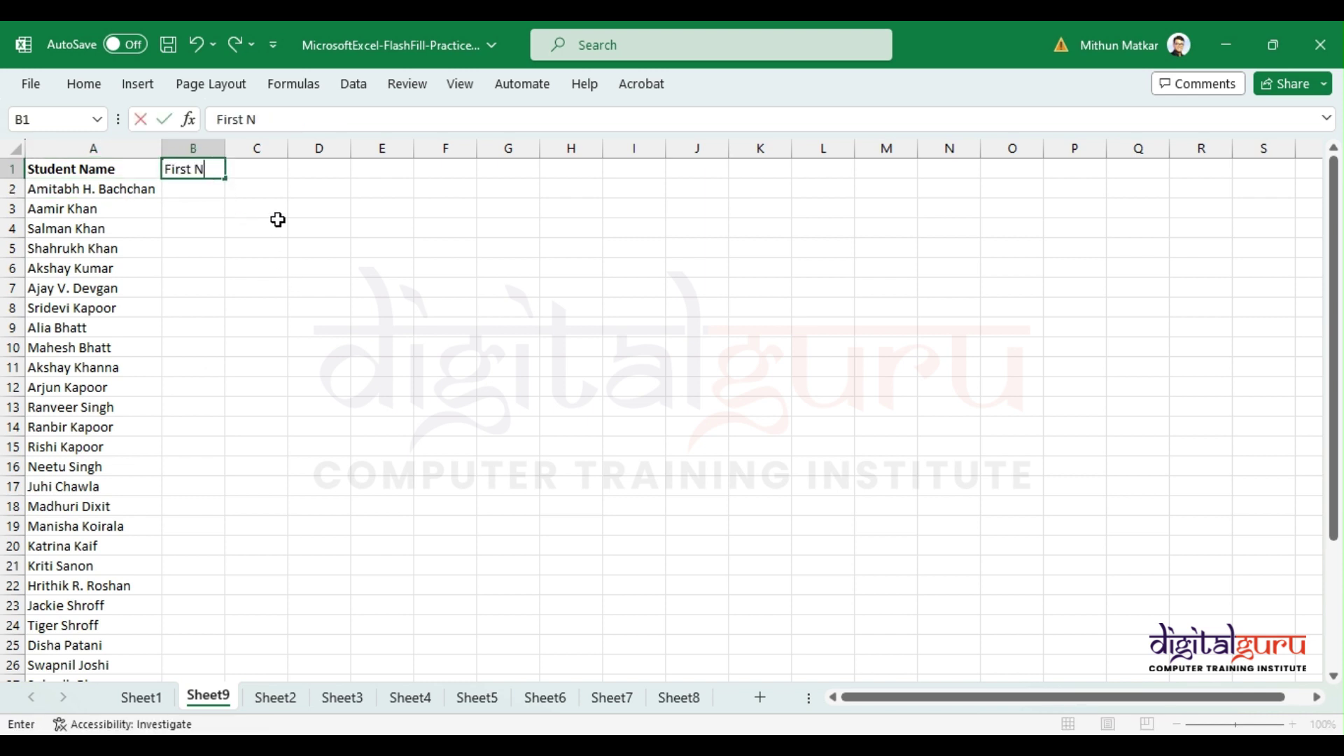
text(ame)
key(Tab)
text(Last)
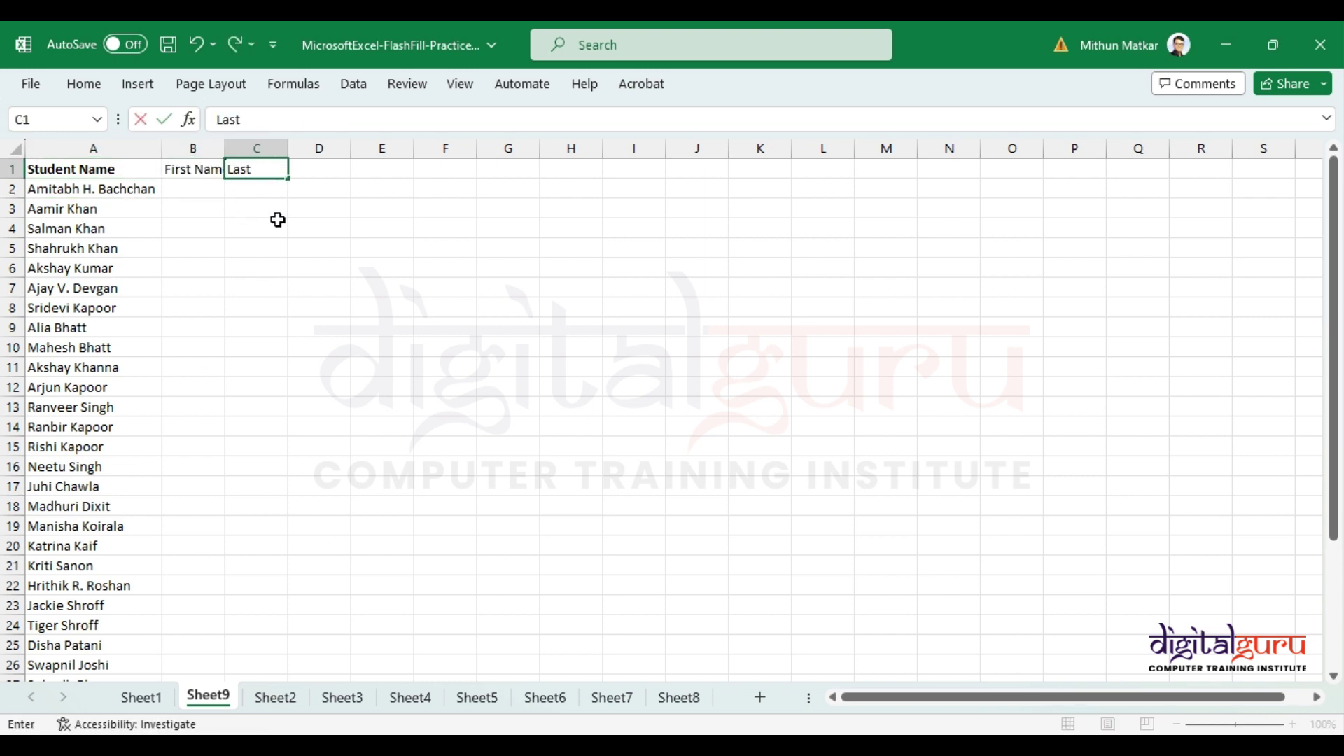
text( Name)
key(Return)
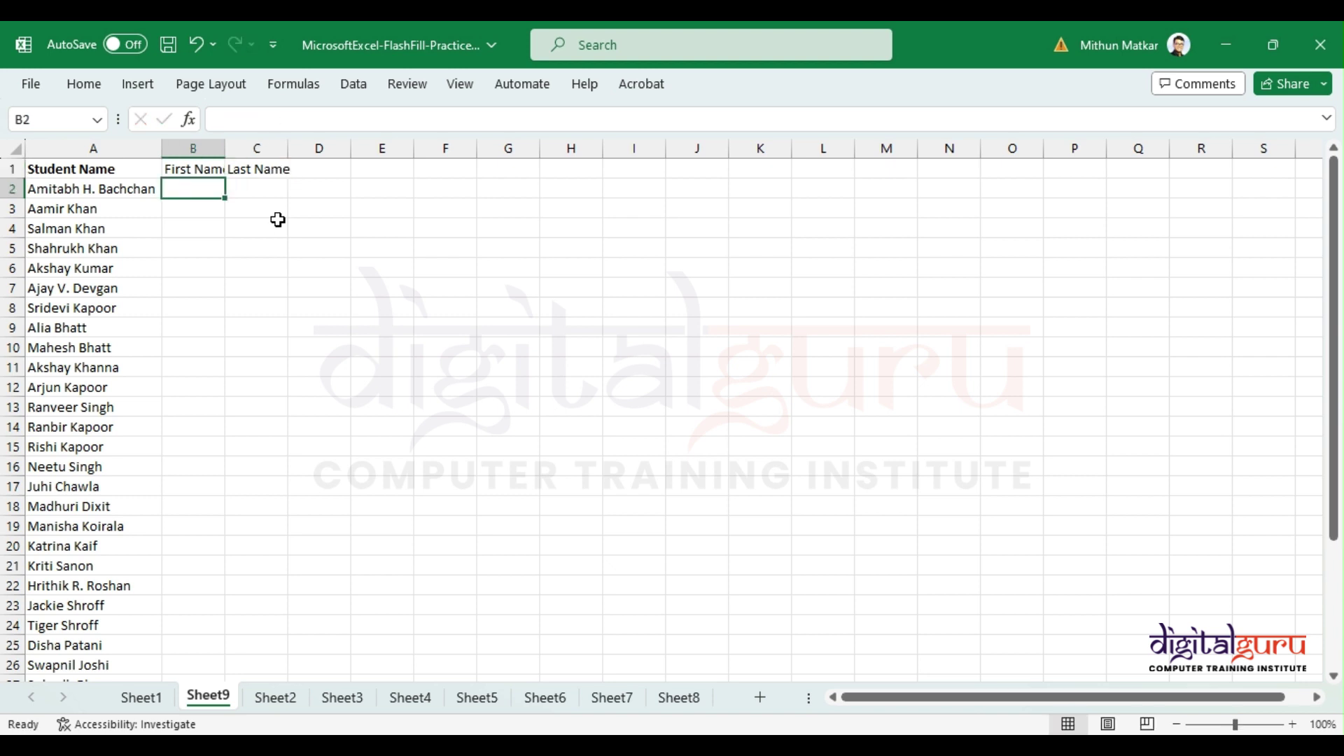
Step: Enter Amitabh and Aamir as example first names and accept Flash Fill for column B
text(Amitaj)
key(BackSpace)
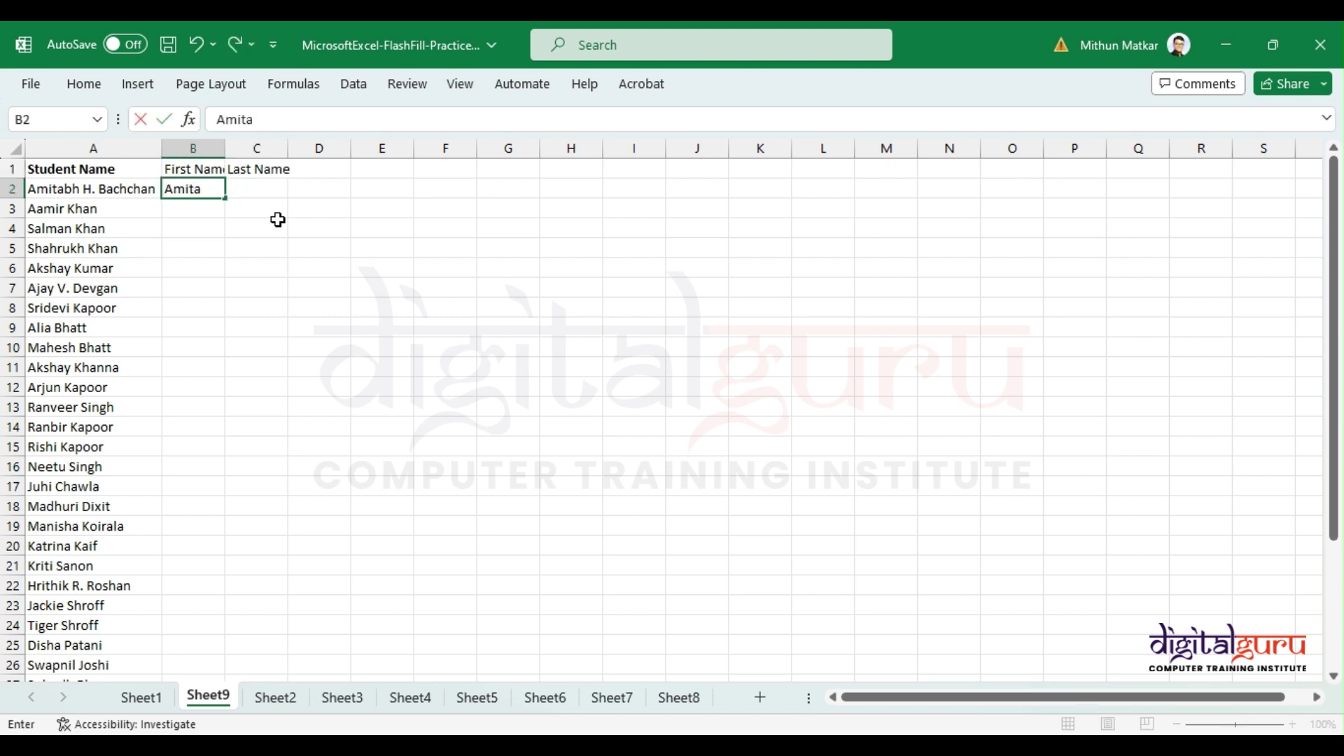
text(bh)
key(Return)
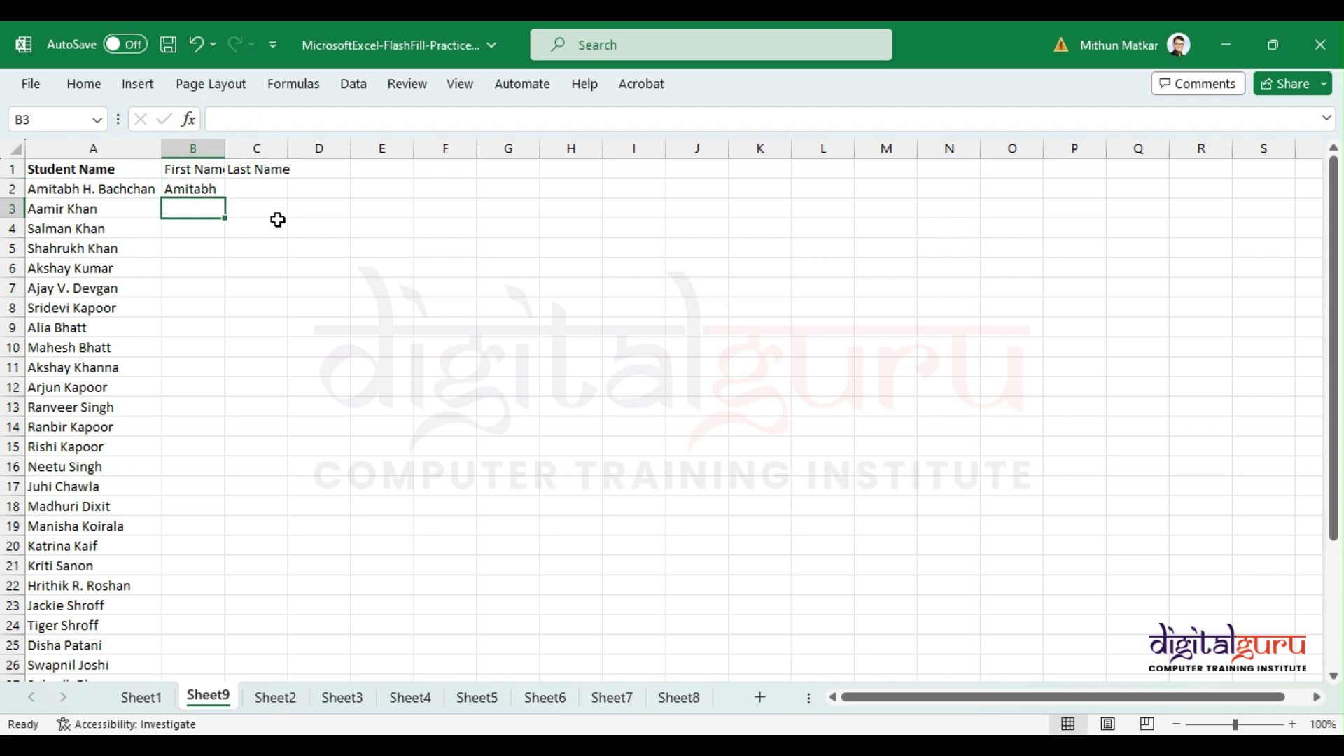
text(Aamir)
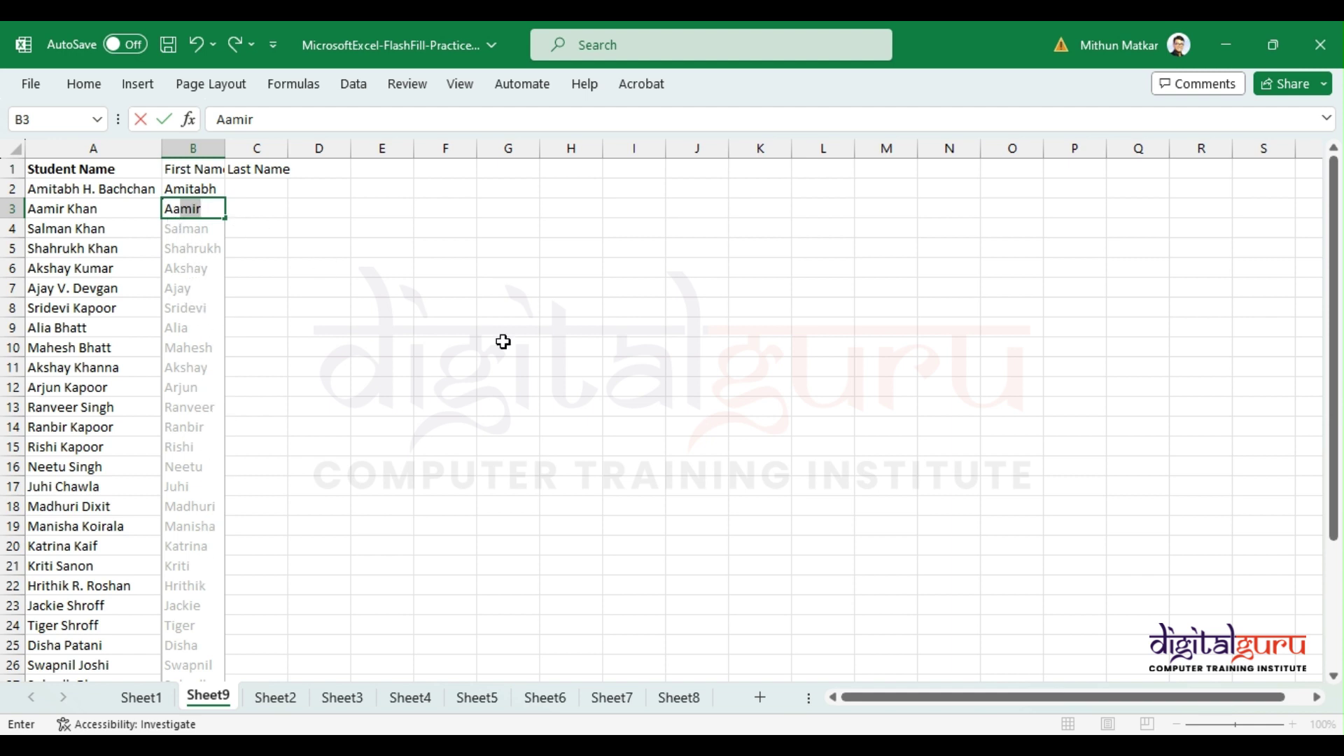
key(Return)
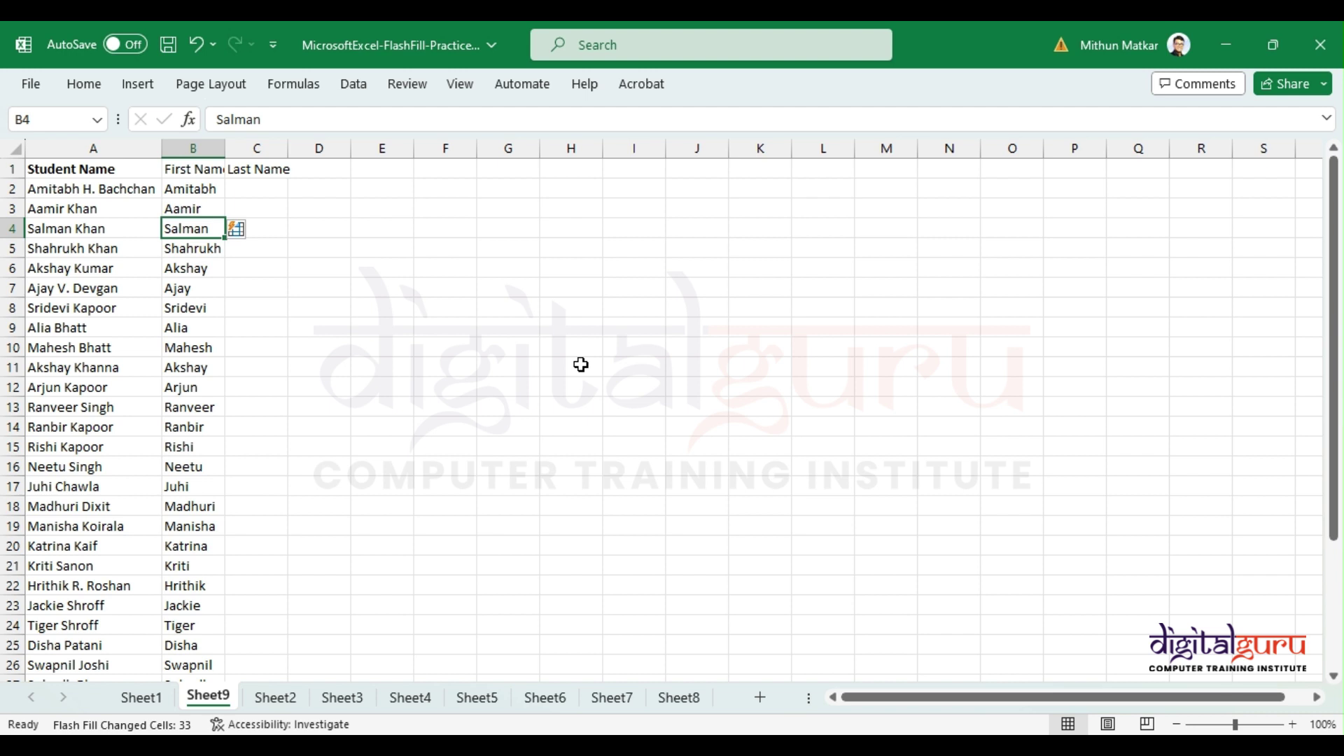
Step: Enter surnames Bachchan and Khan in C2:C3, then Flash Fill the rest with Ctrl+E
click(235, 190)
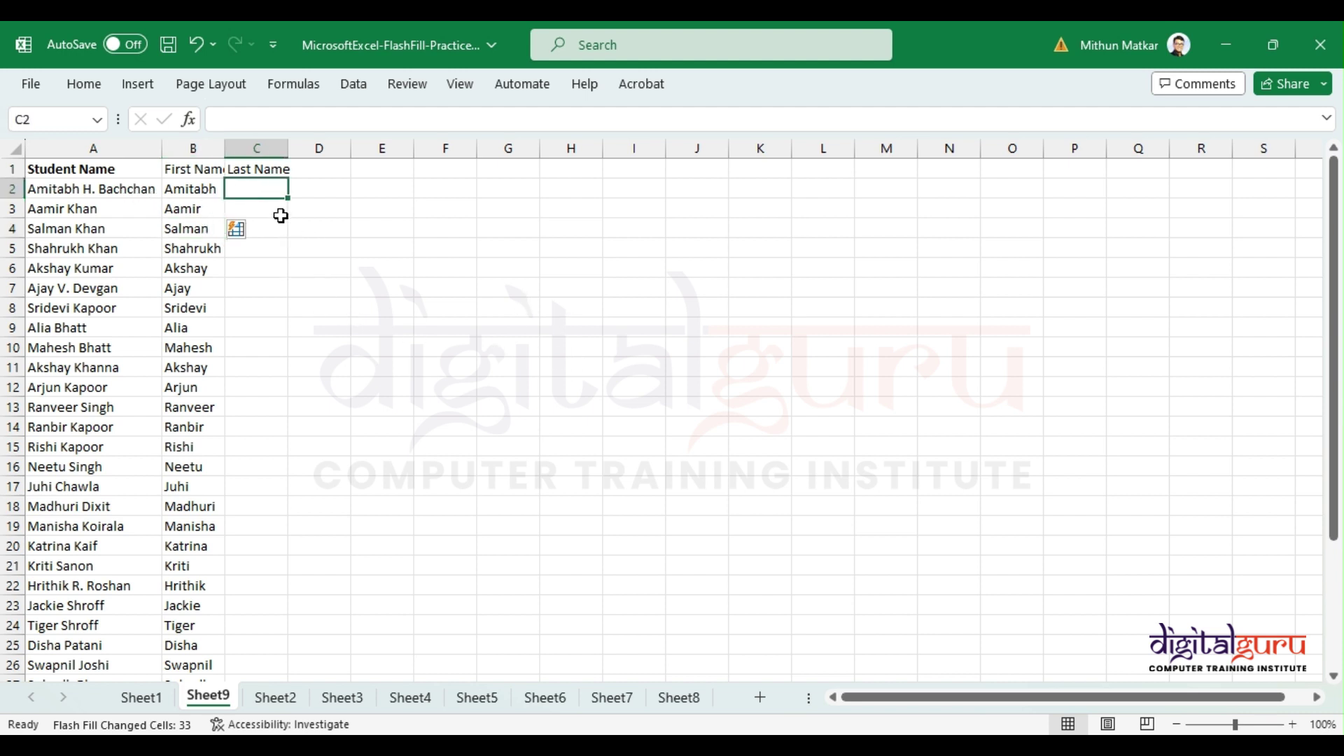
text(Bachchan)
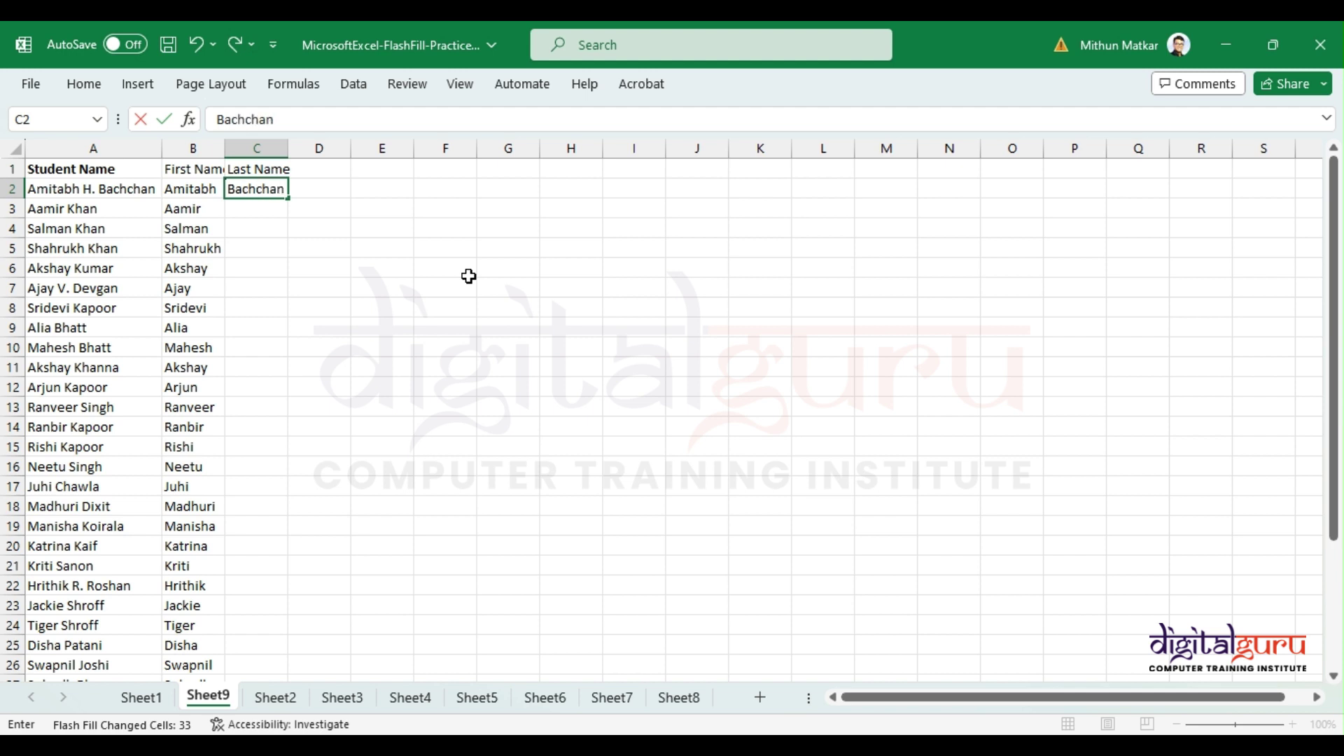
key(Return)
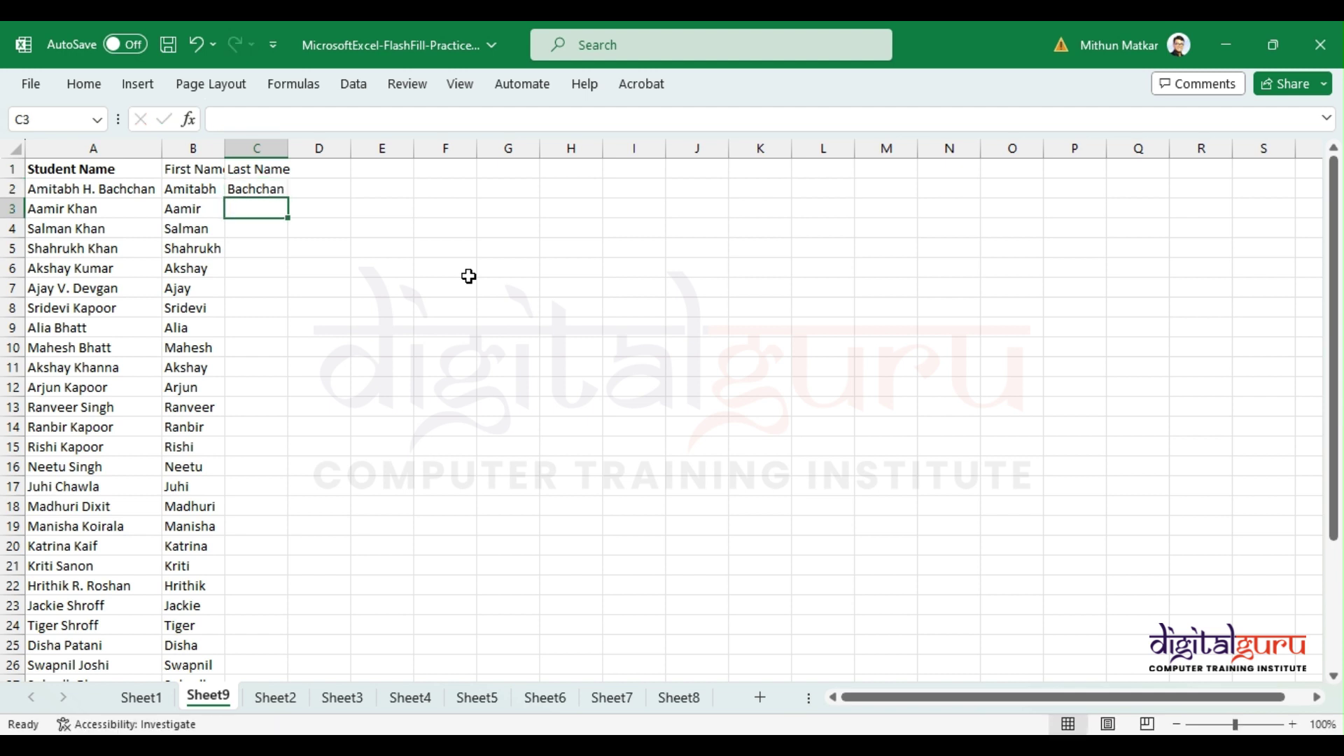
text(Khan)
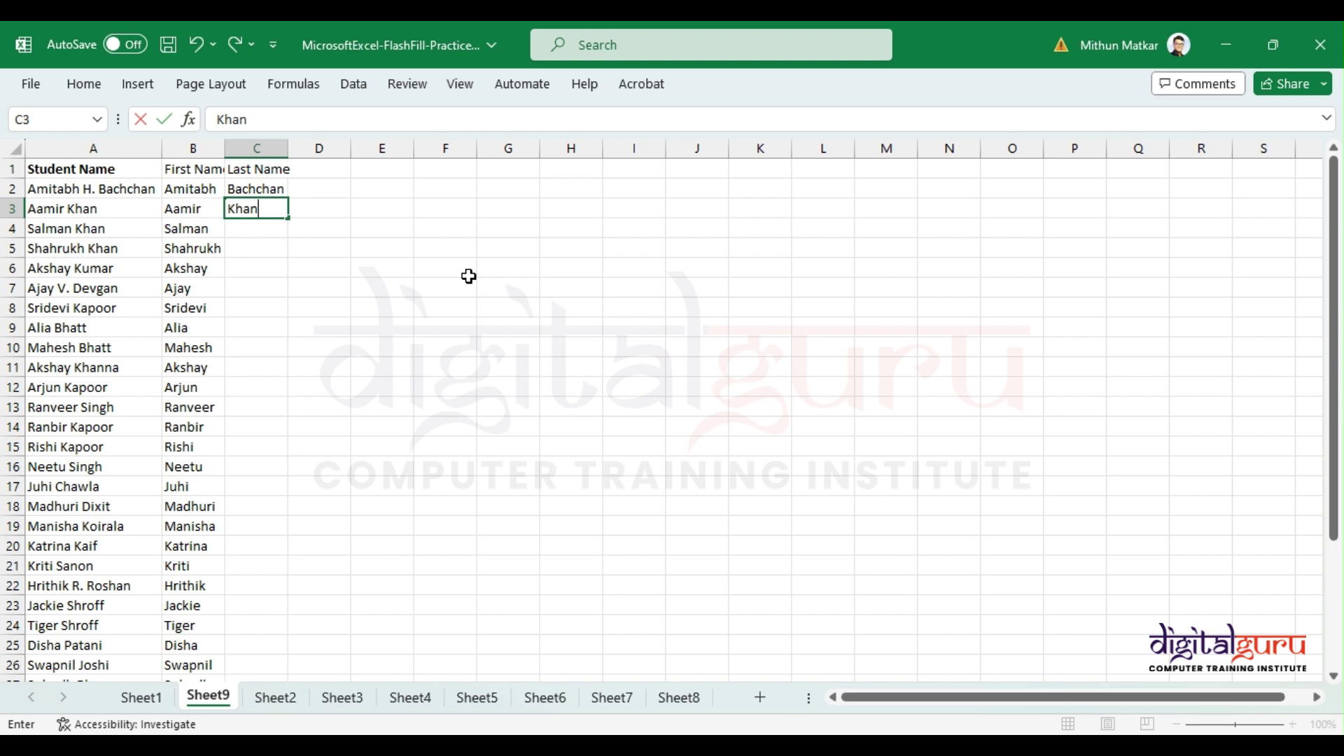
key(Return)
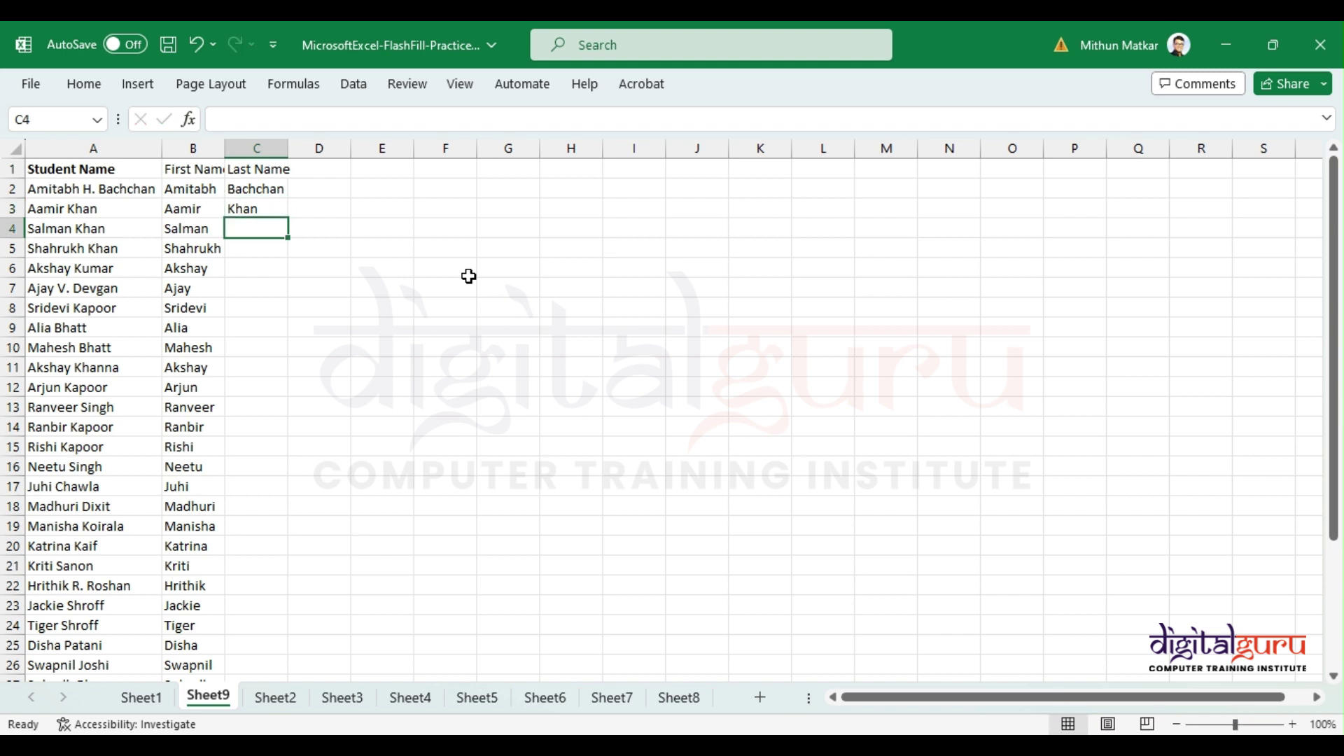
click(353, 85)
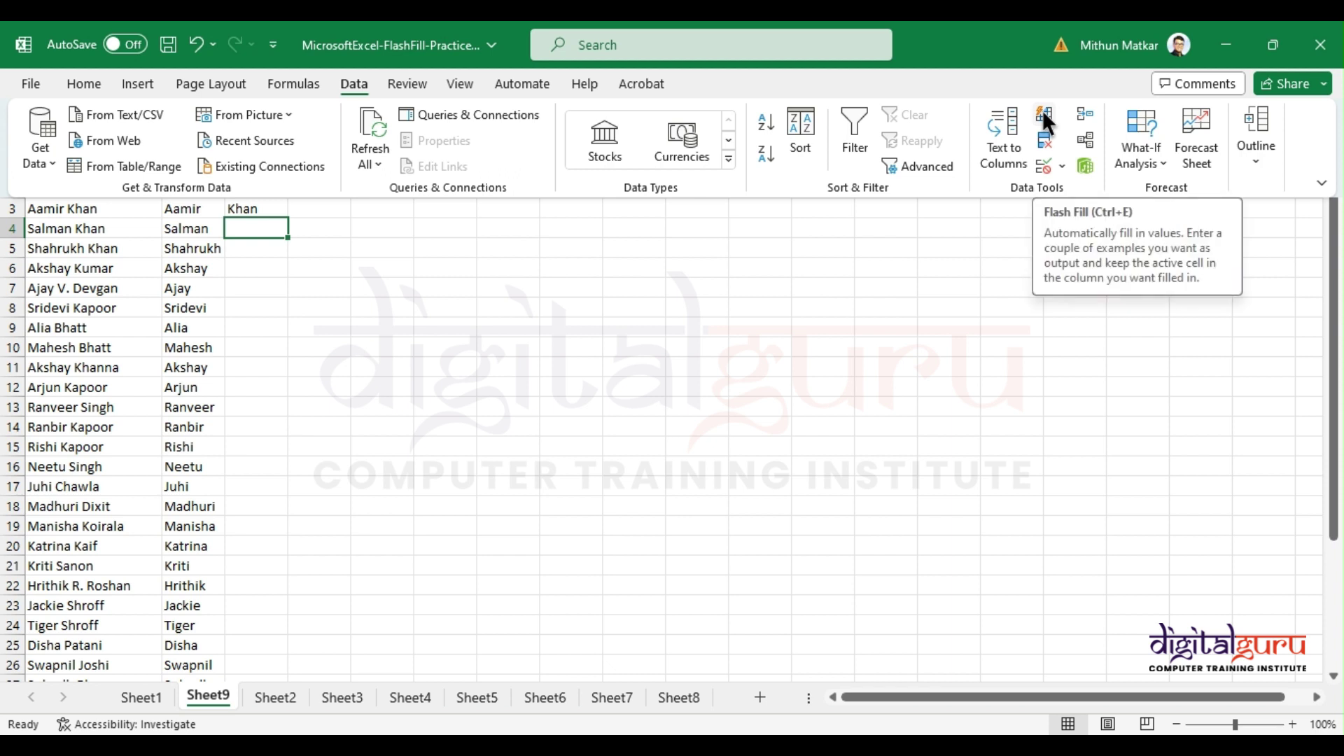
click(241, 225)
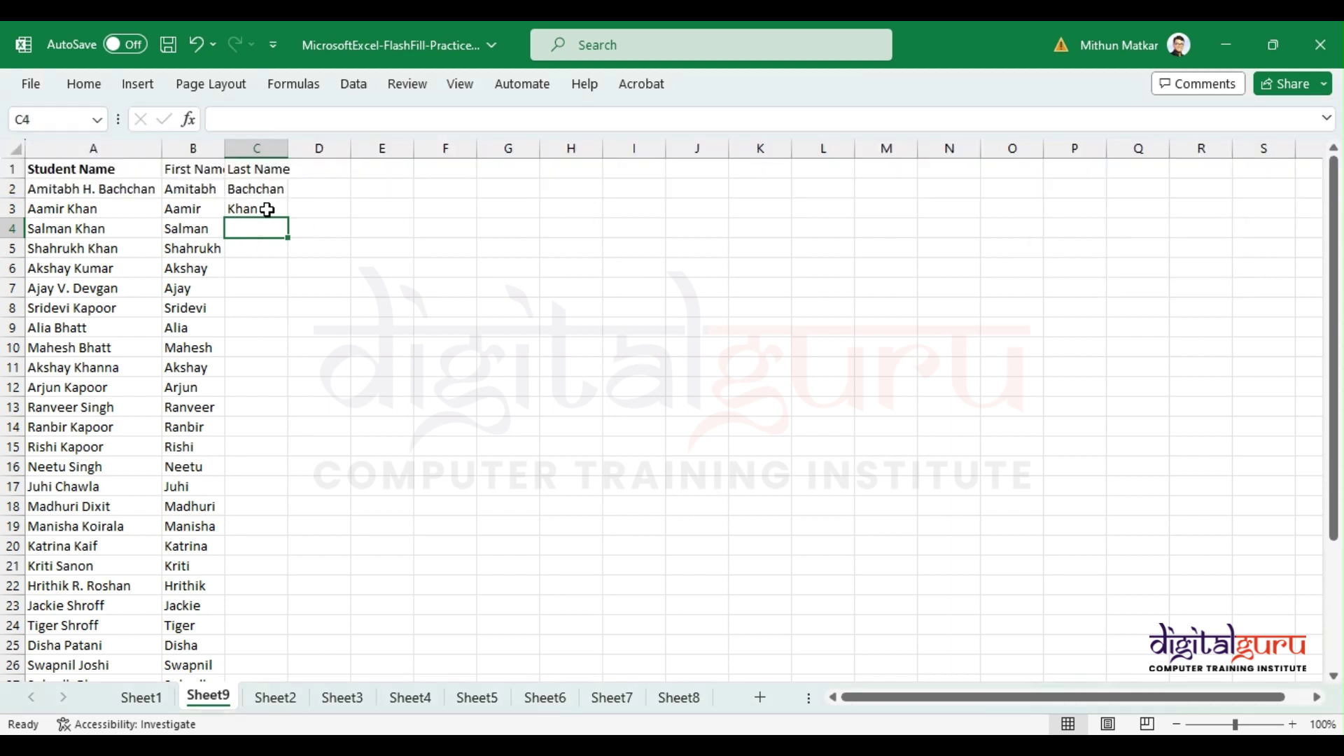
key(ctrl+e)
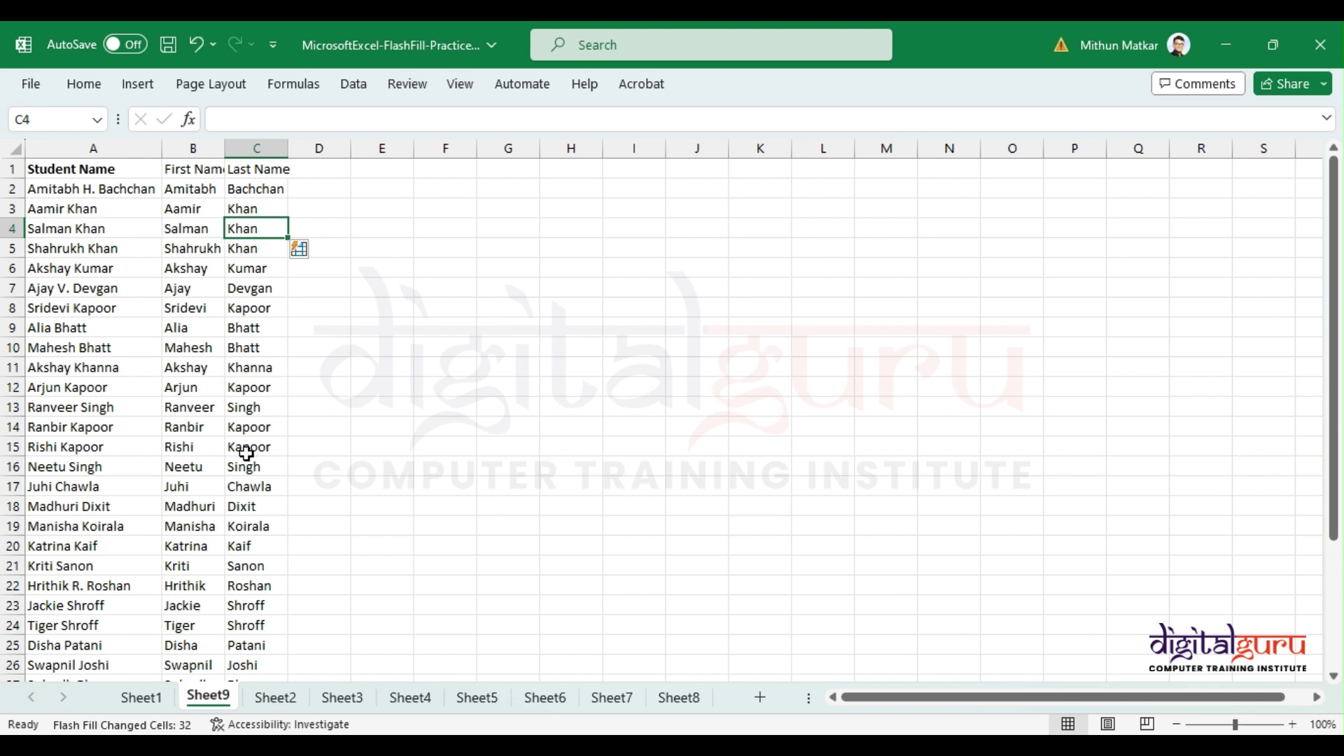
Step: Switch to Sheet2 and look at the Management entry in A2
click(274, 697)
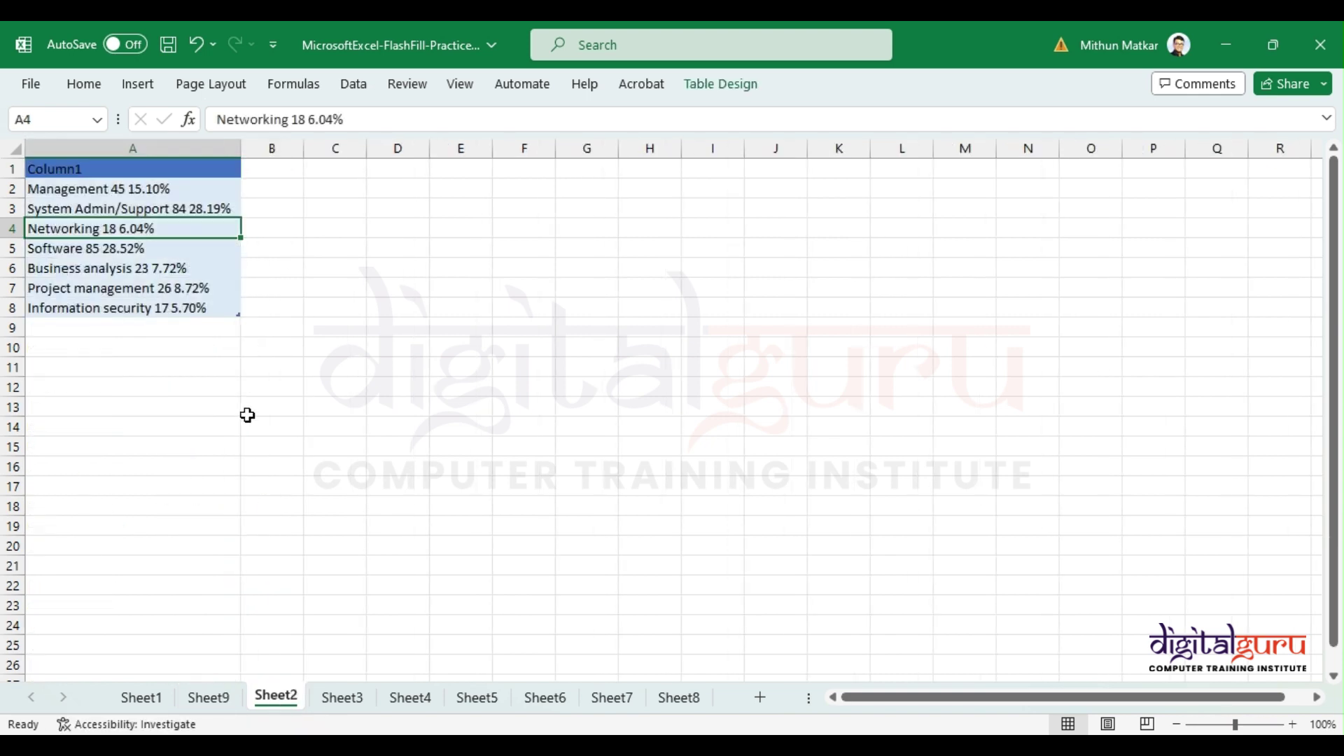
click(171, 186)
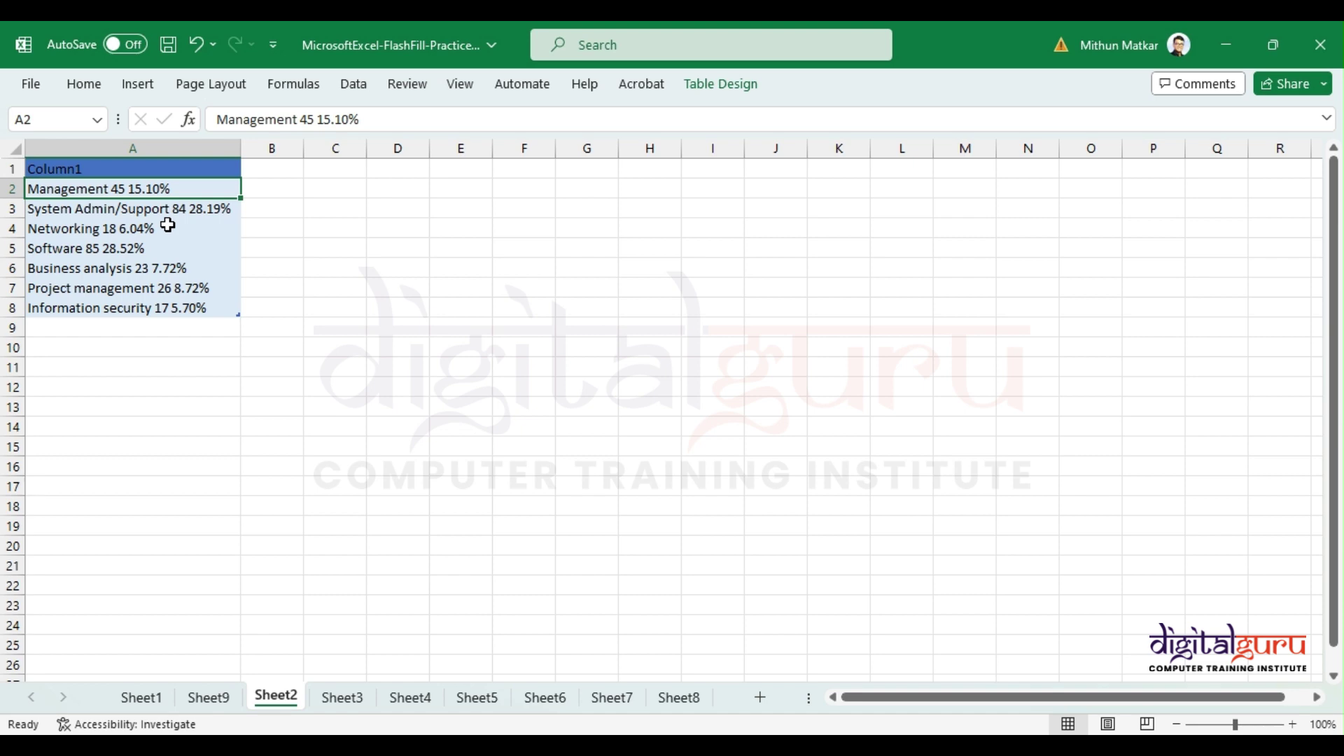
scroll(166, 257, up, 5)
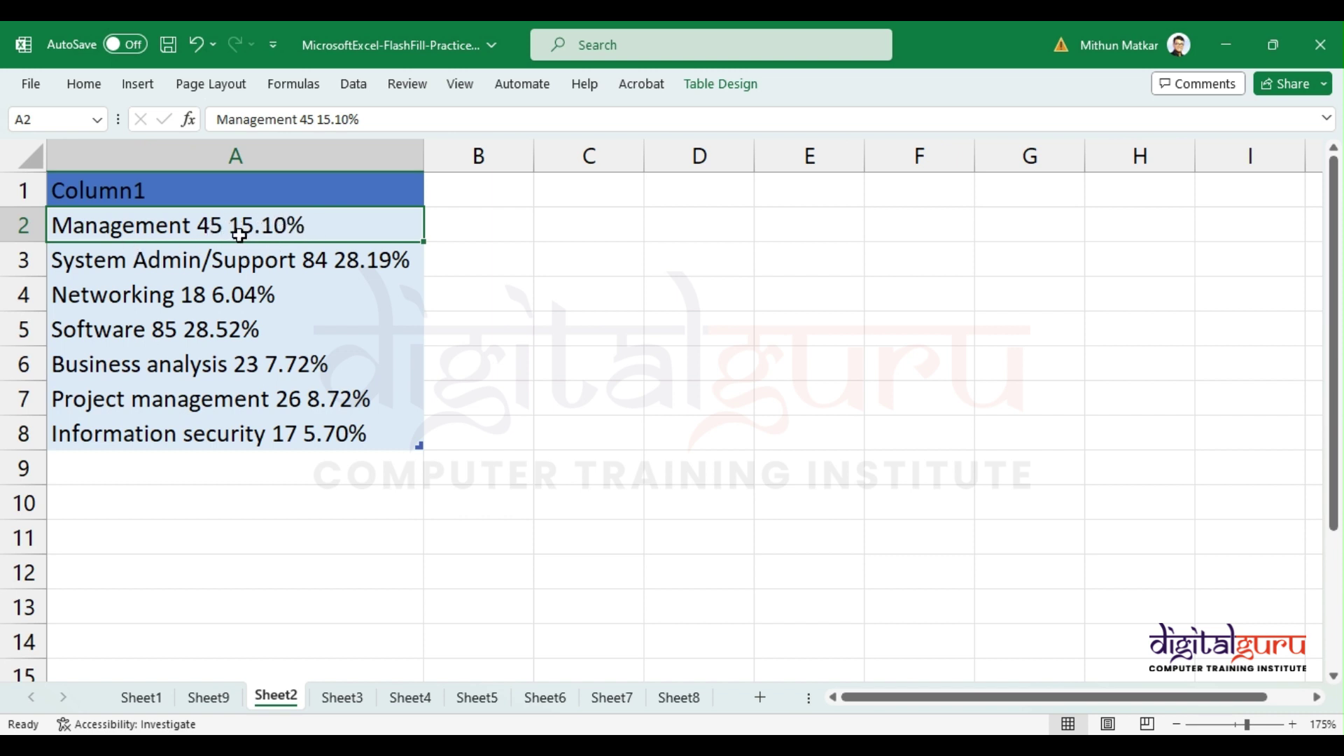
Step: Review the job category entries down column A and select A2:A8
click(203, 261)
click(200, 291)
click(199, 332)
click(196, 366)
click(210, 397)
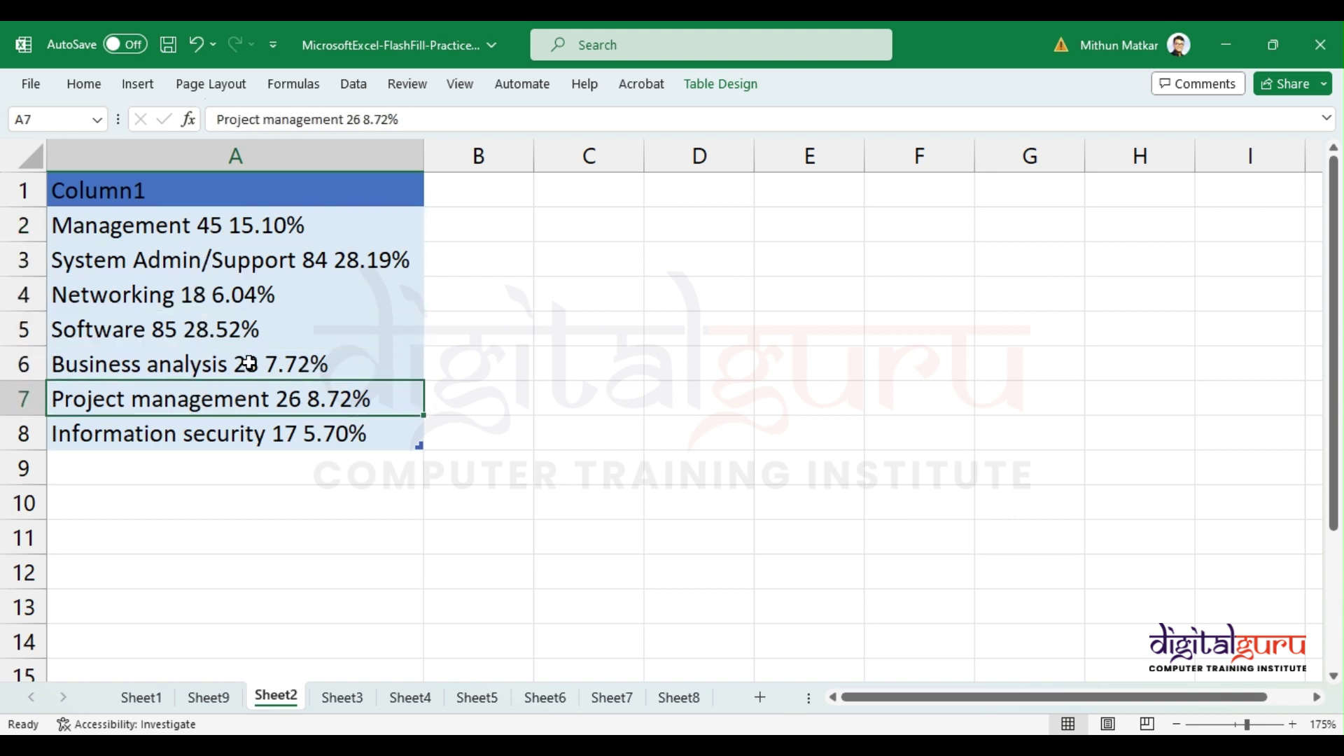
click(261, 433)
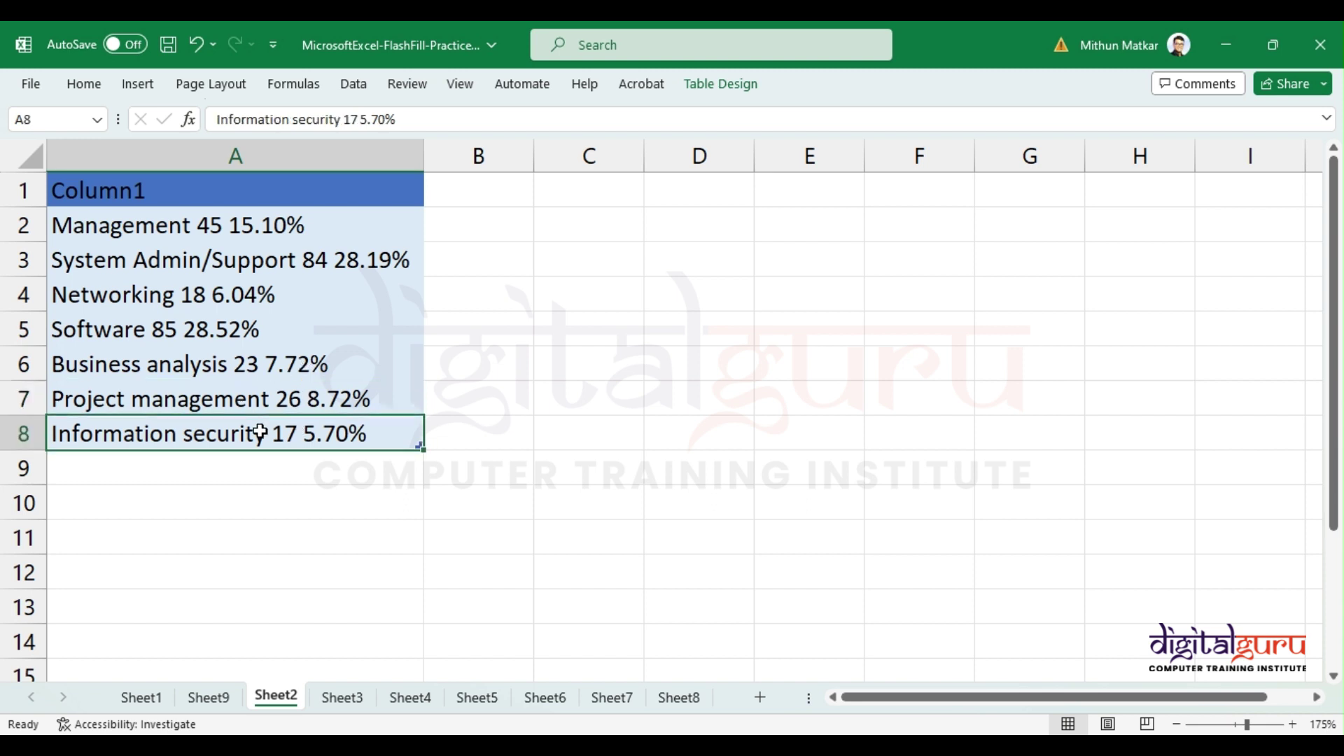
drag(294, 224, 289, 433)
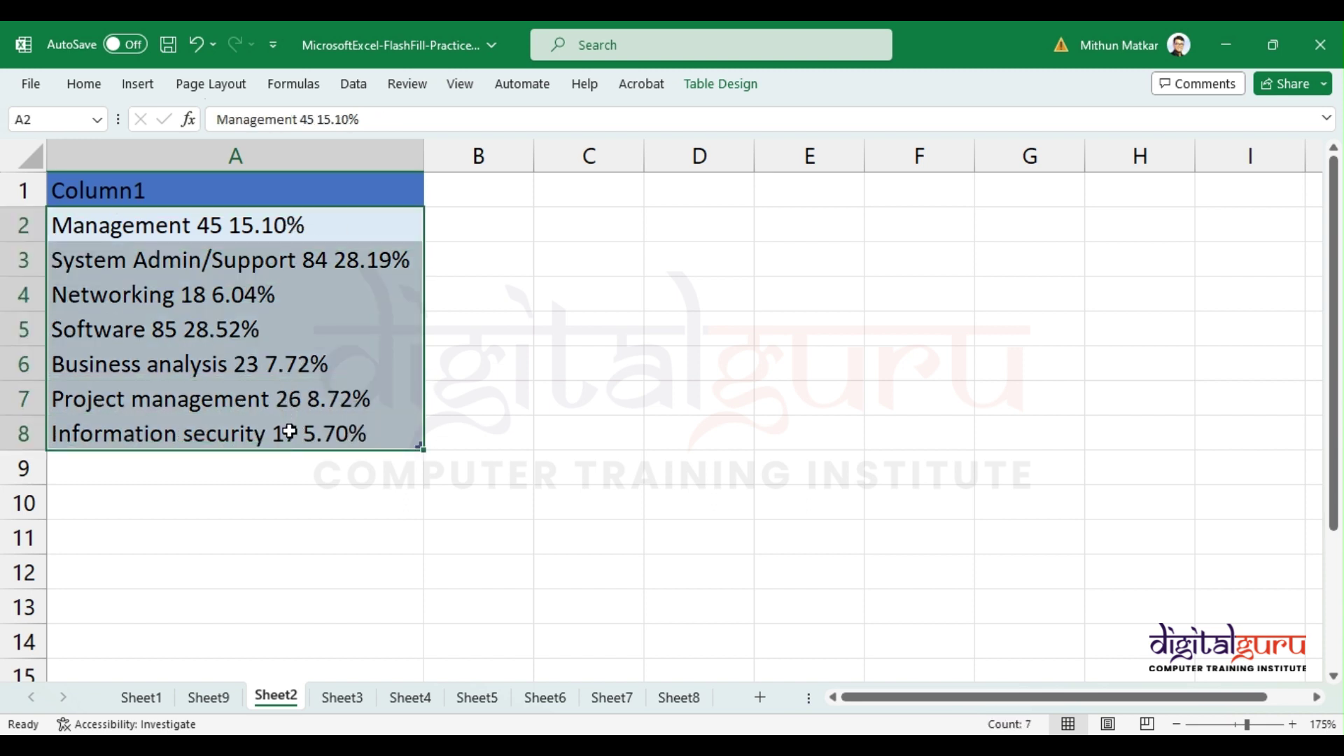
click(222, 229)
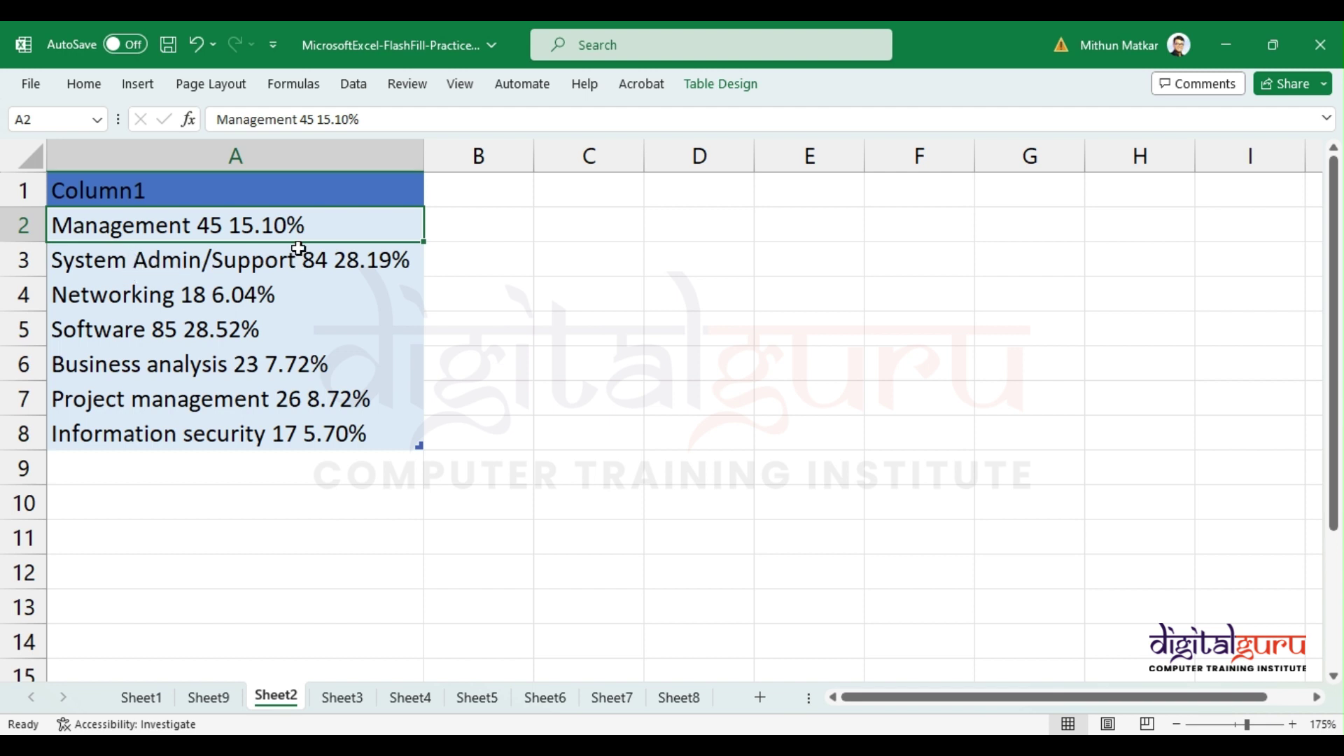
drag(298, 229, 291, 432)
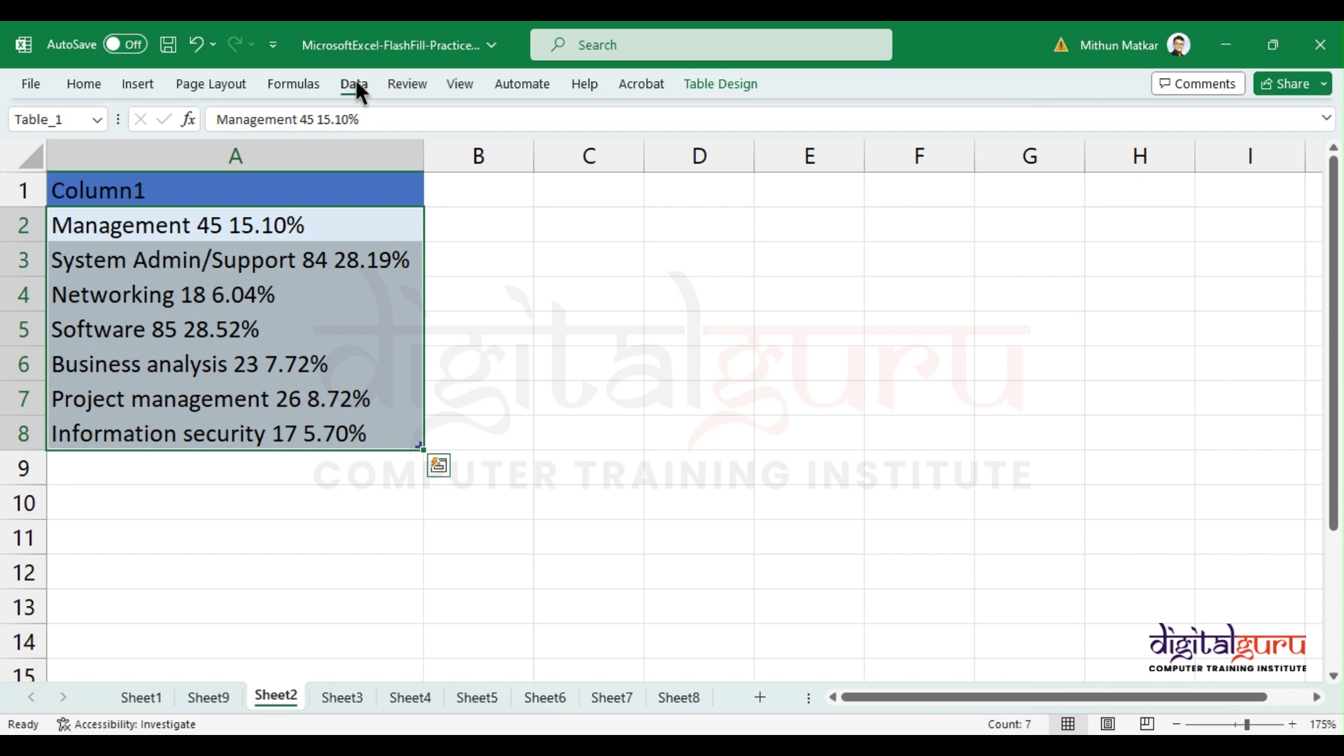
click(356, 80)
click(990, 144)
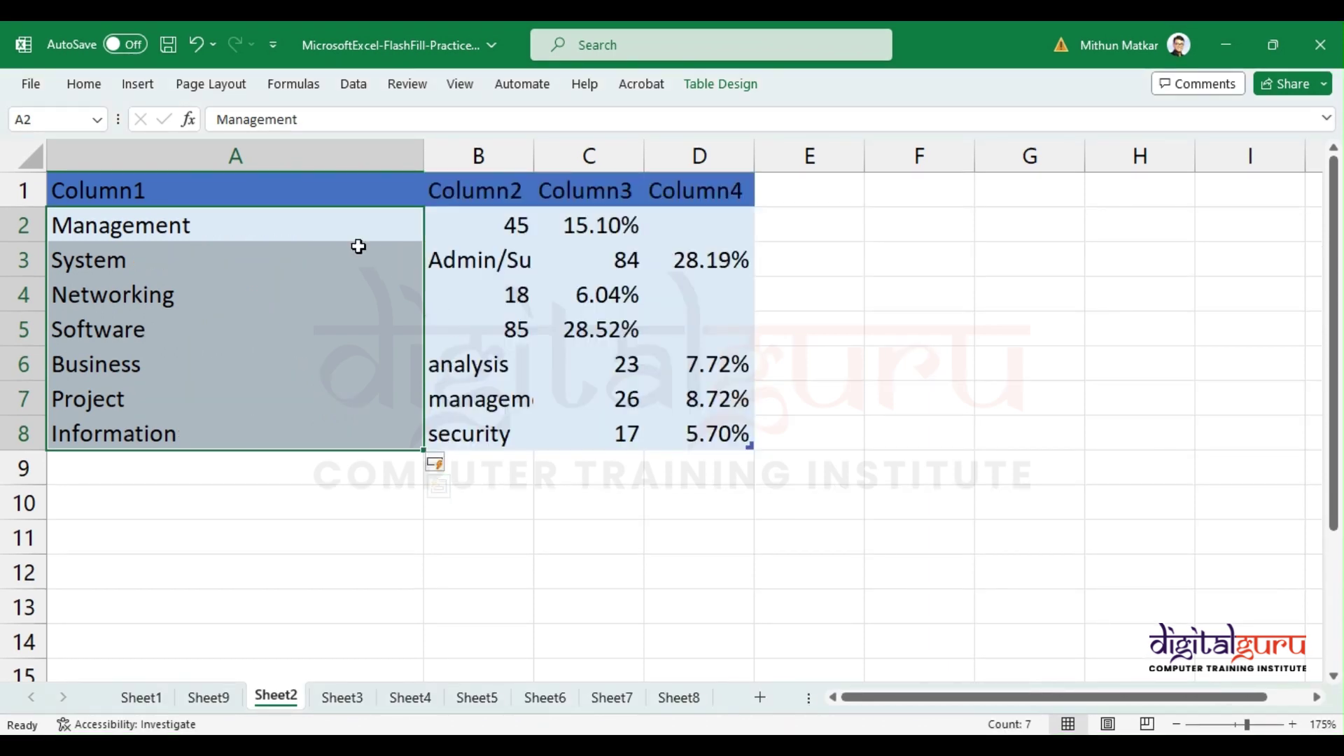
drag(225, 226, 187, 225)
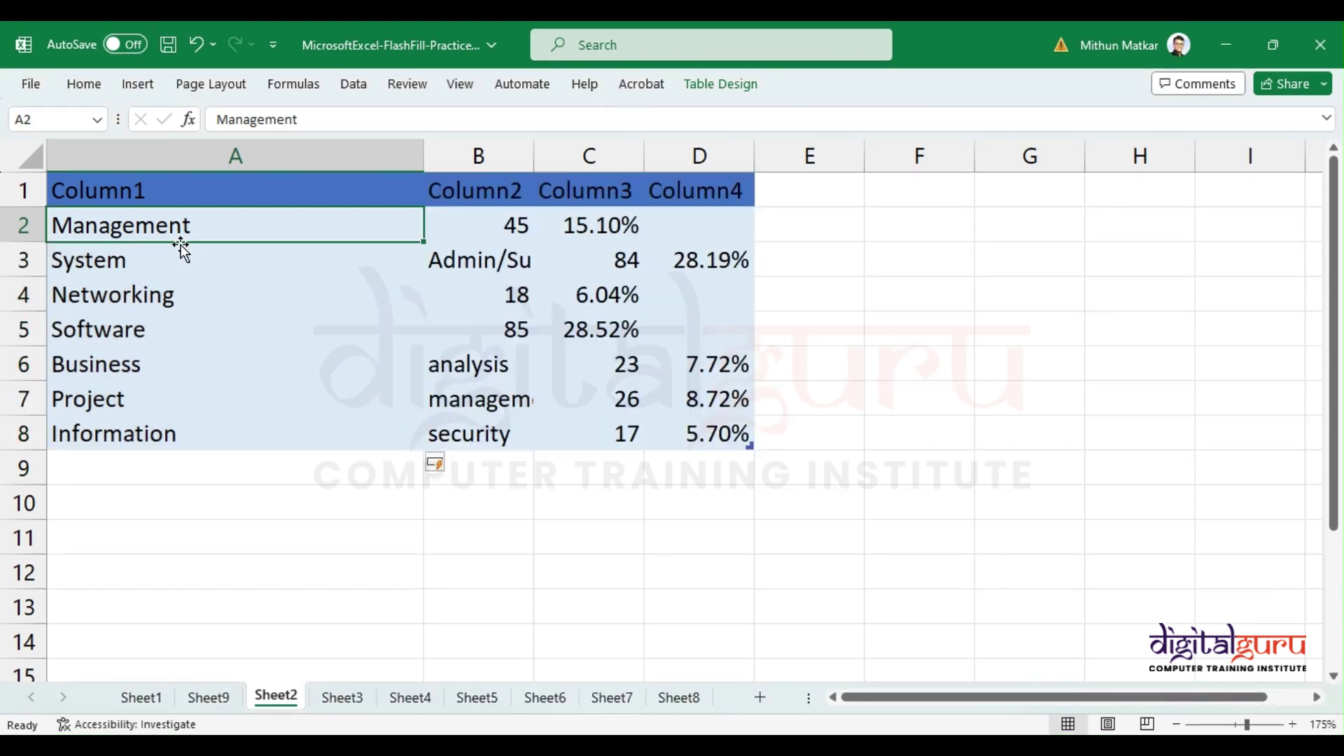
click(238, 262)
click(469, 266)
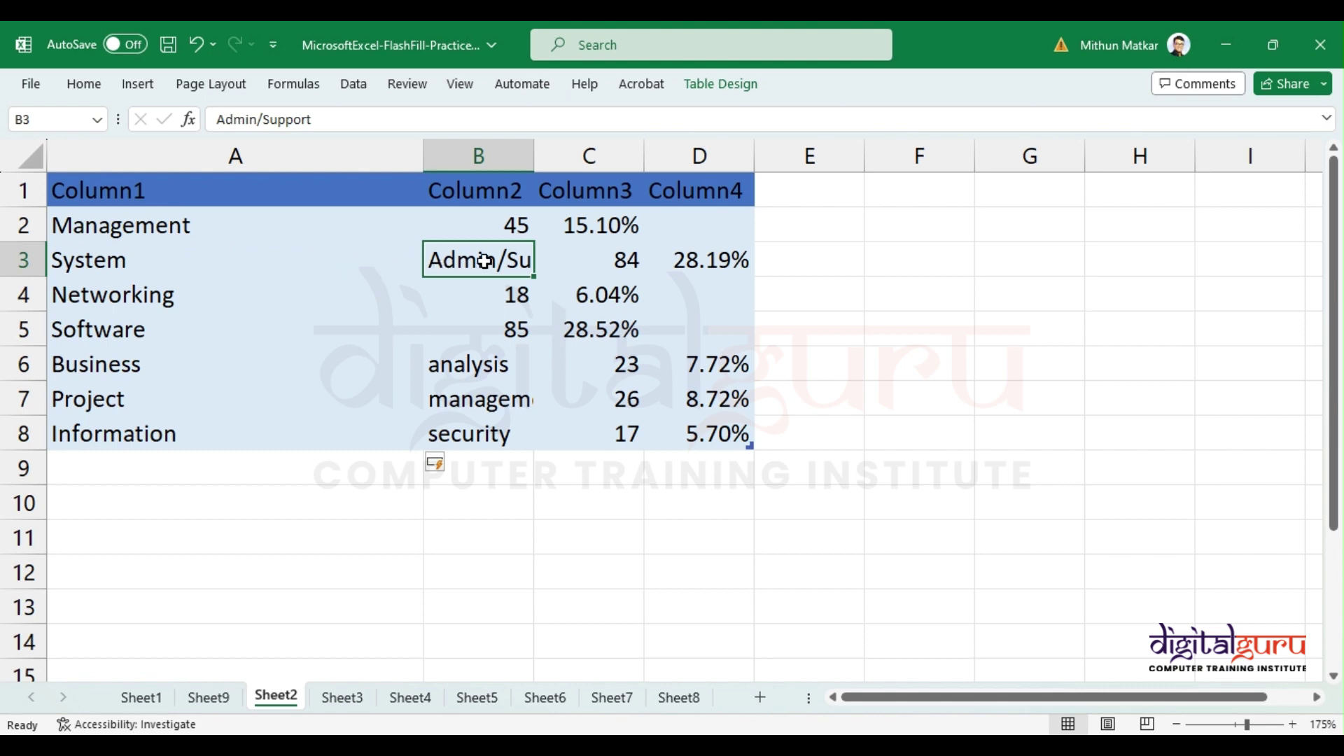
click(258, 370)
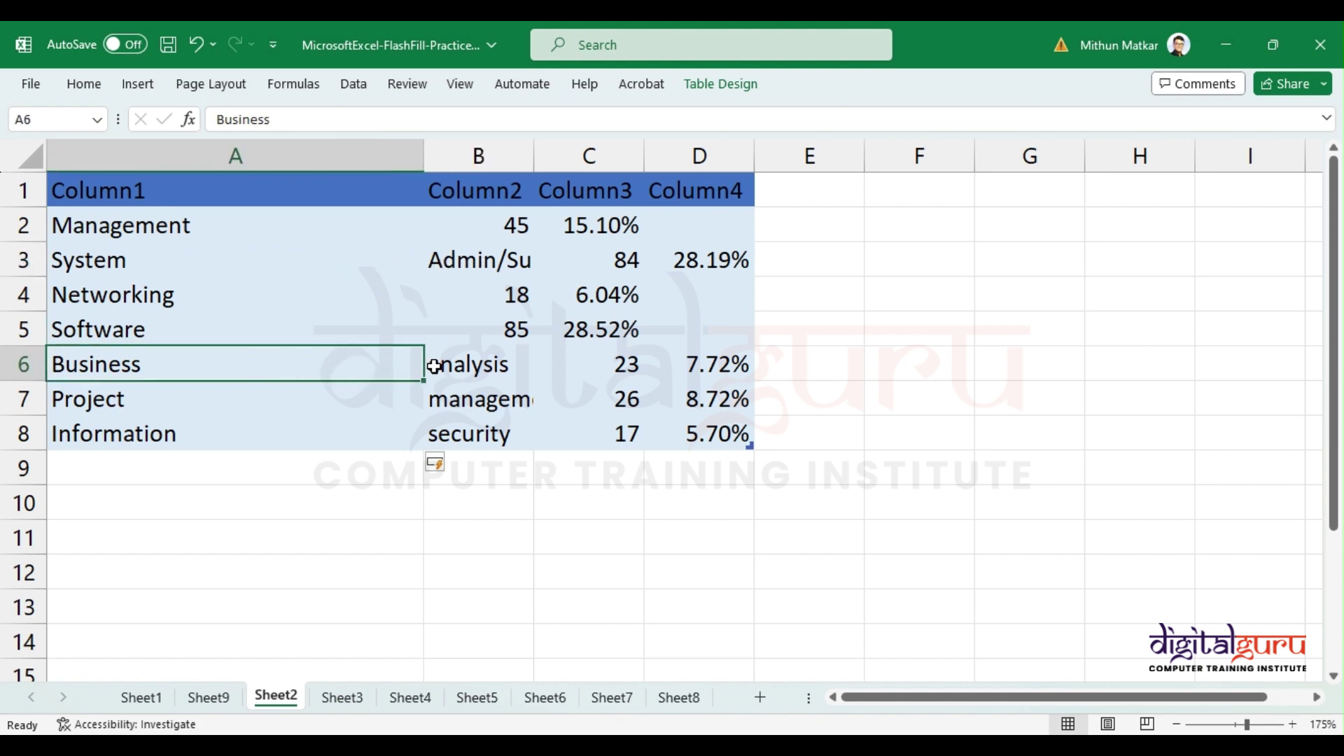
click(330, 404)
click(439, 405)
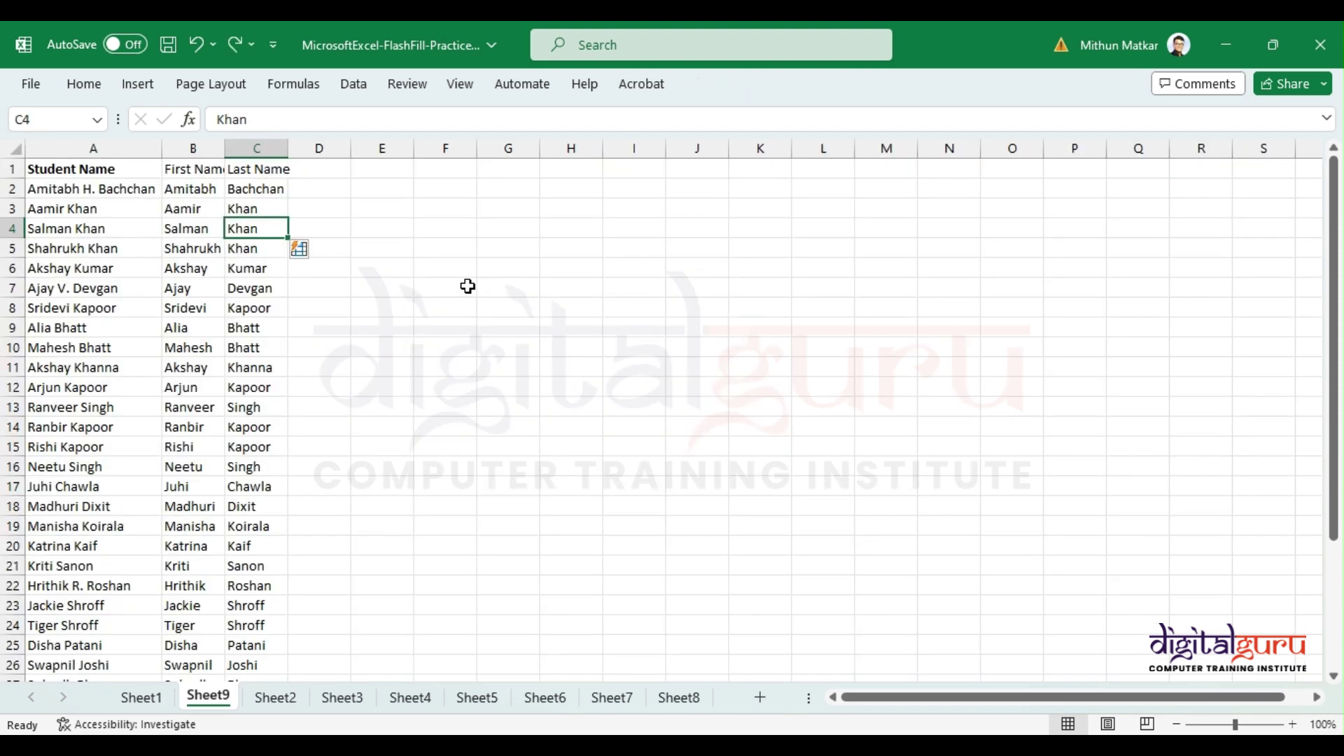
click(275, 701)
key(ctrl+z)
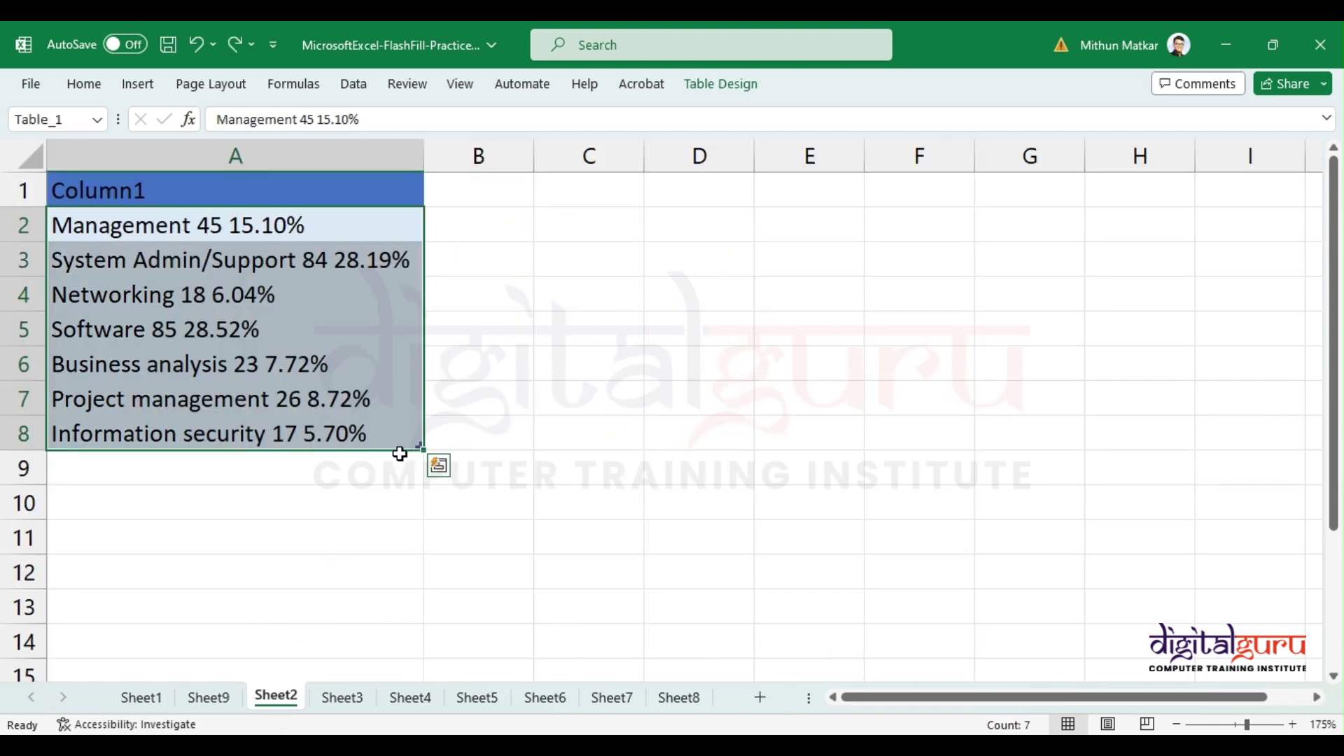
Step: Type Management in B2, Flash Fill the job names down column B, and autofit its width
click(327, 295)
click(300, 224)
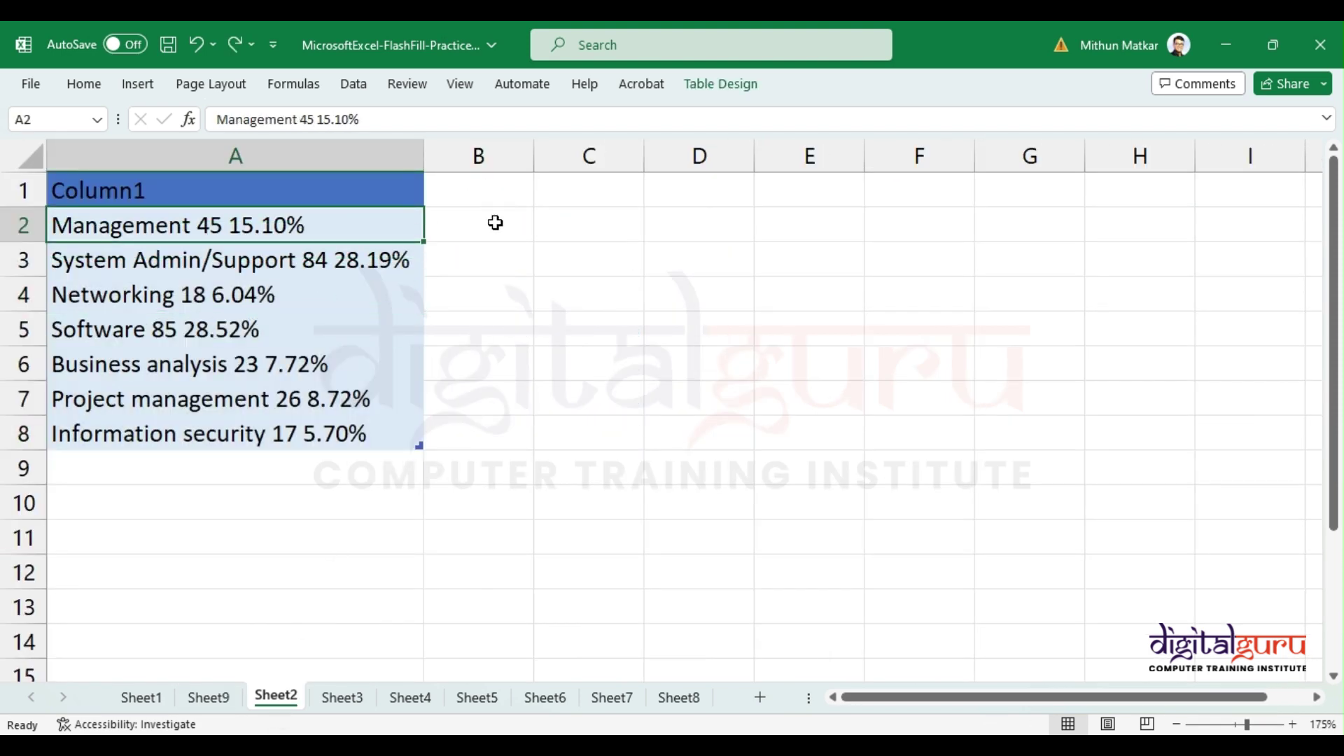
click(440, 234)
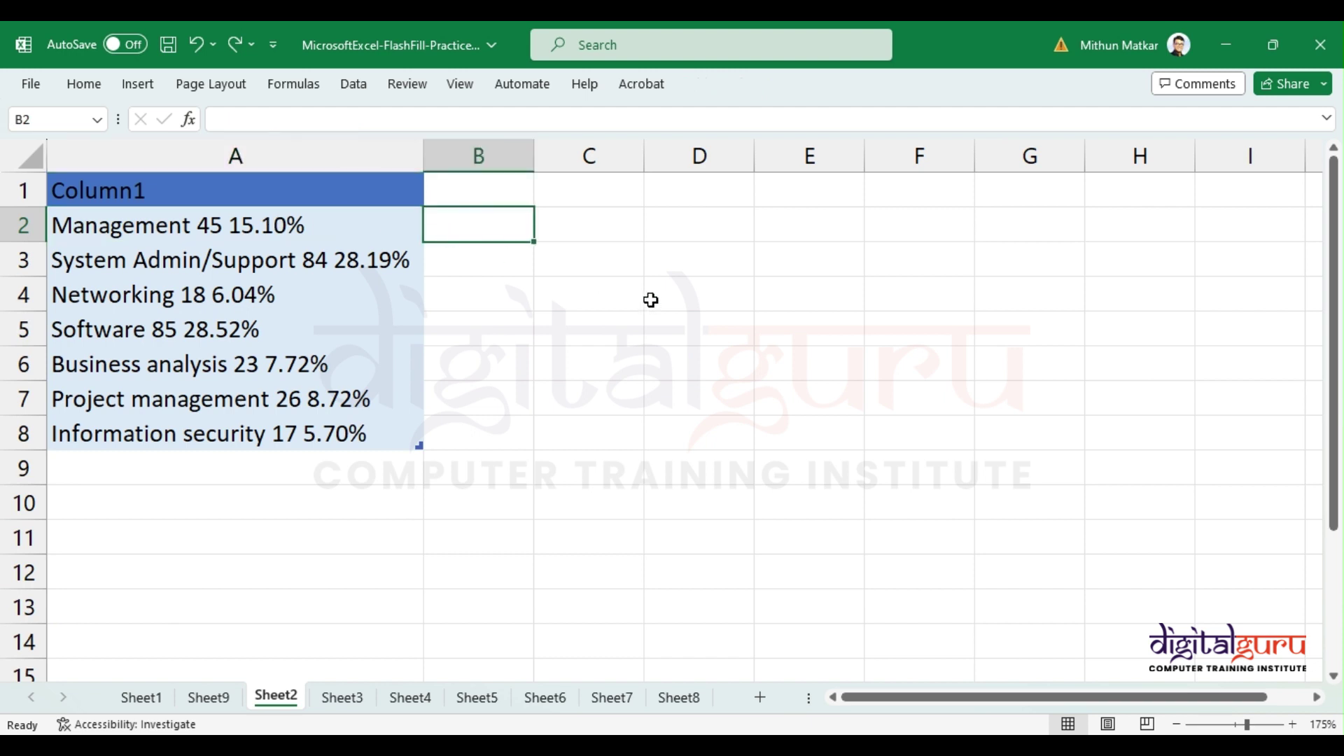
text(Manage)
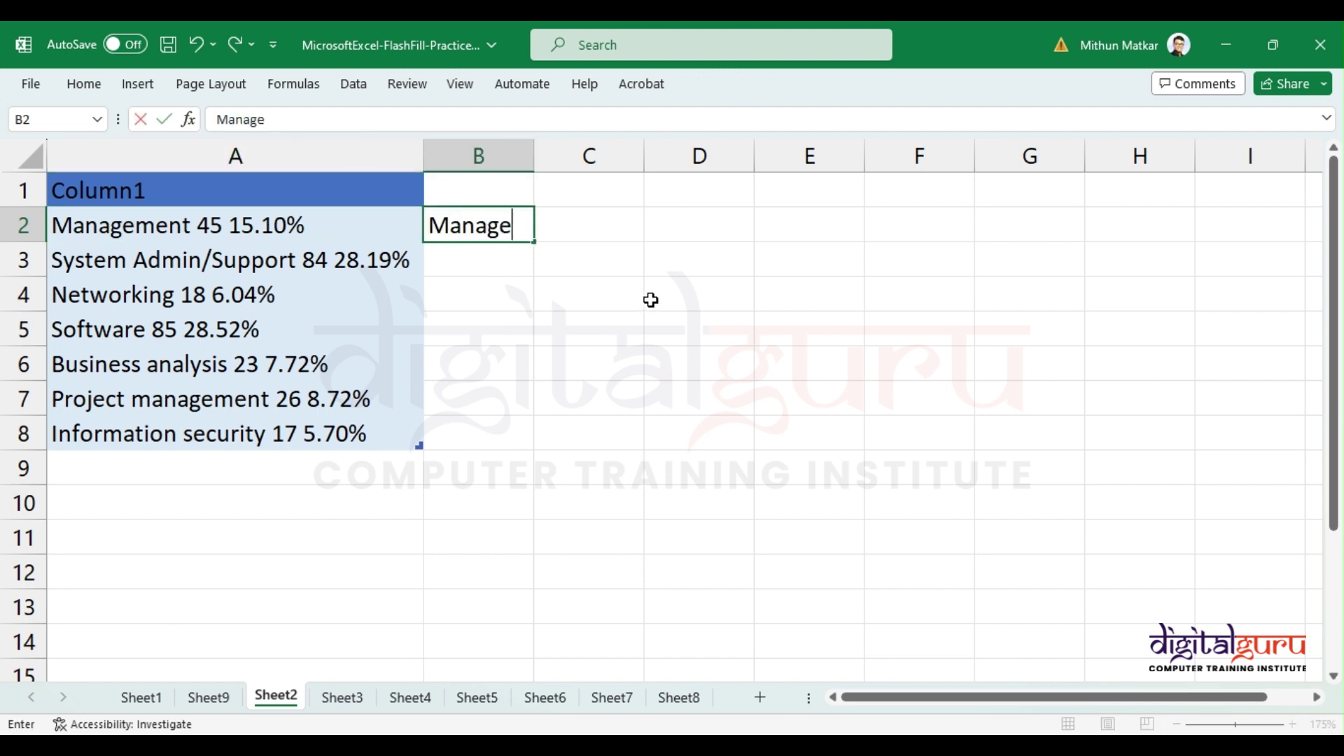
text(ment)
key(Return)
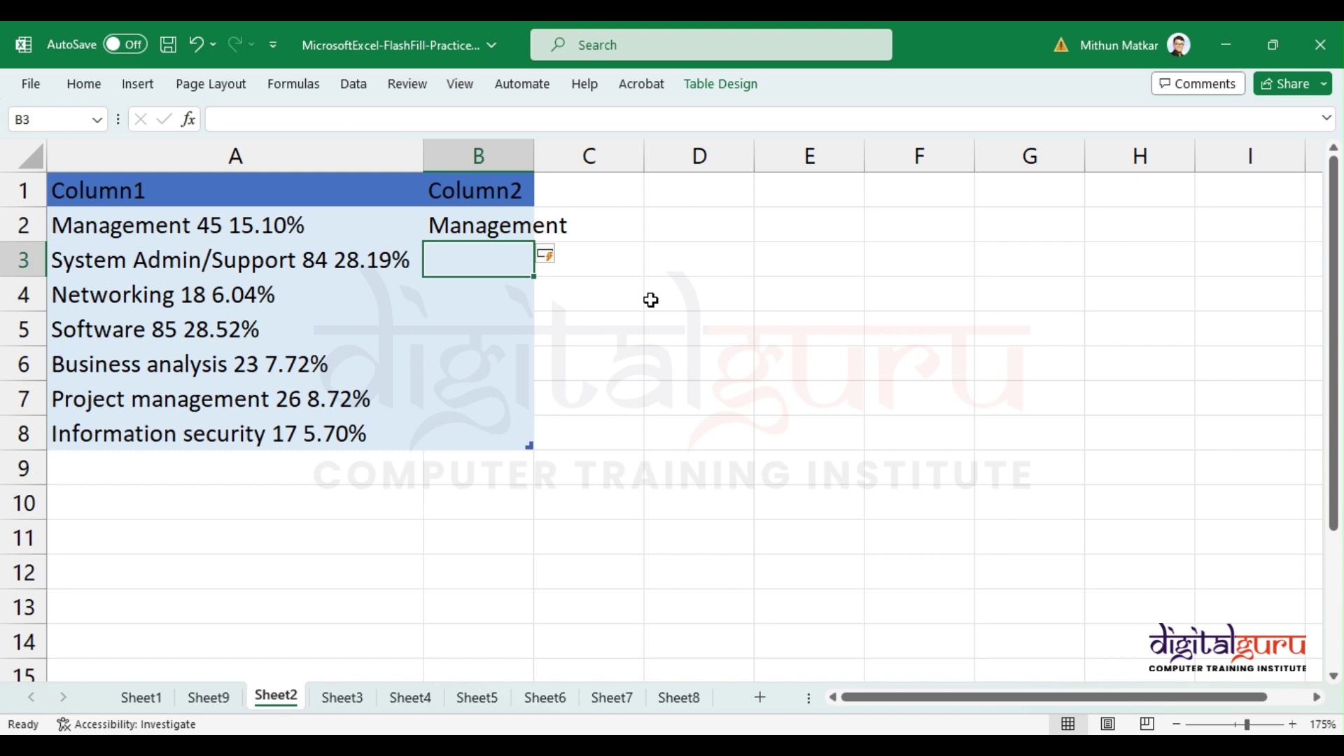
key(ctrl+e)
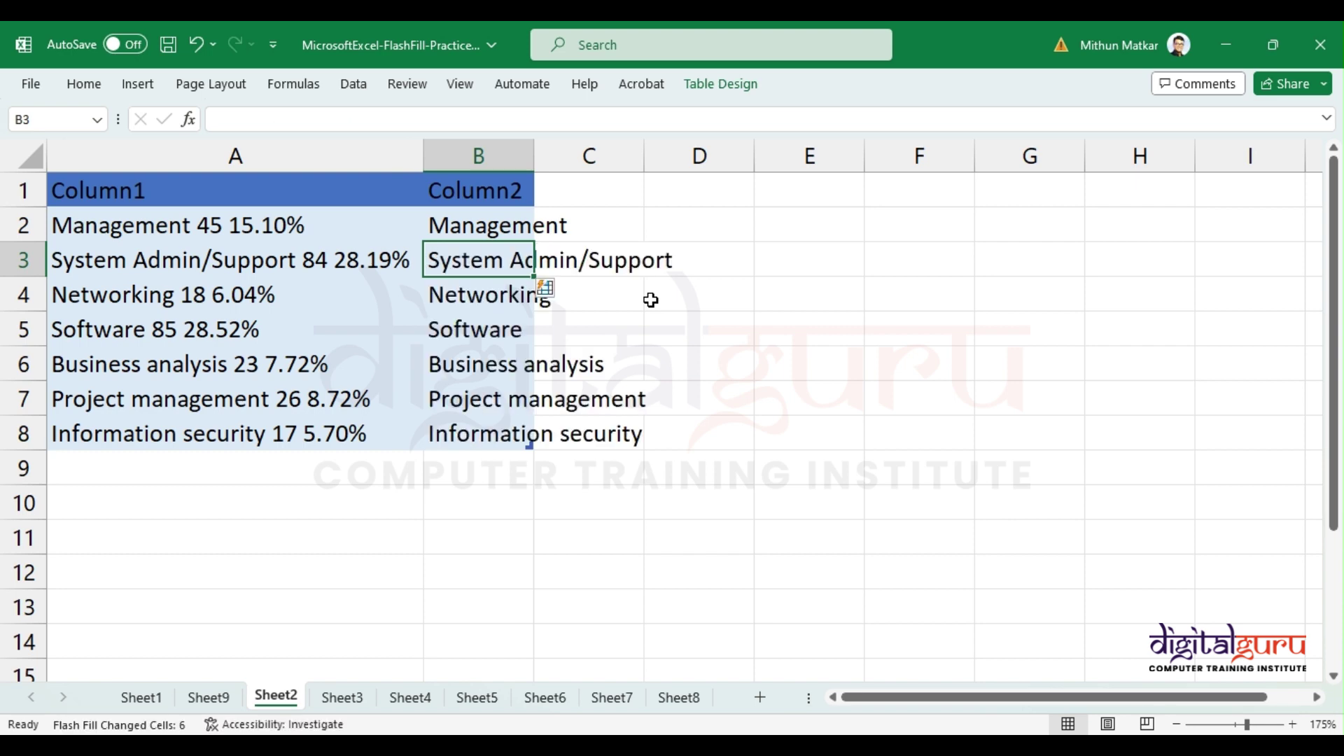
double_click(534, 156)
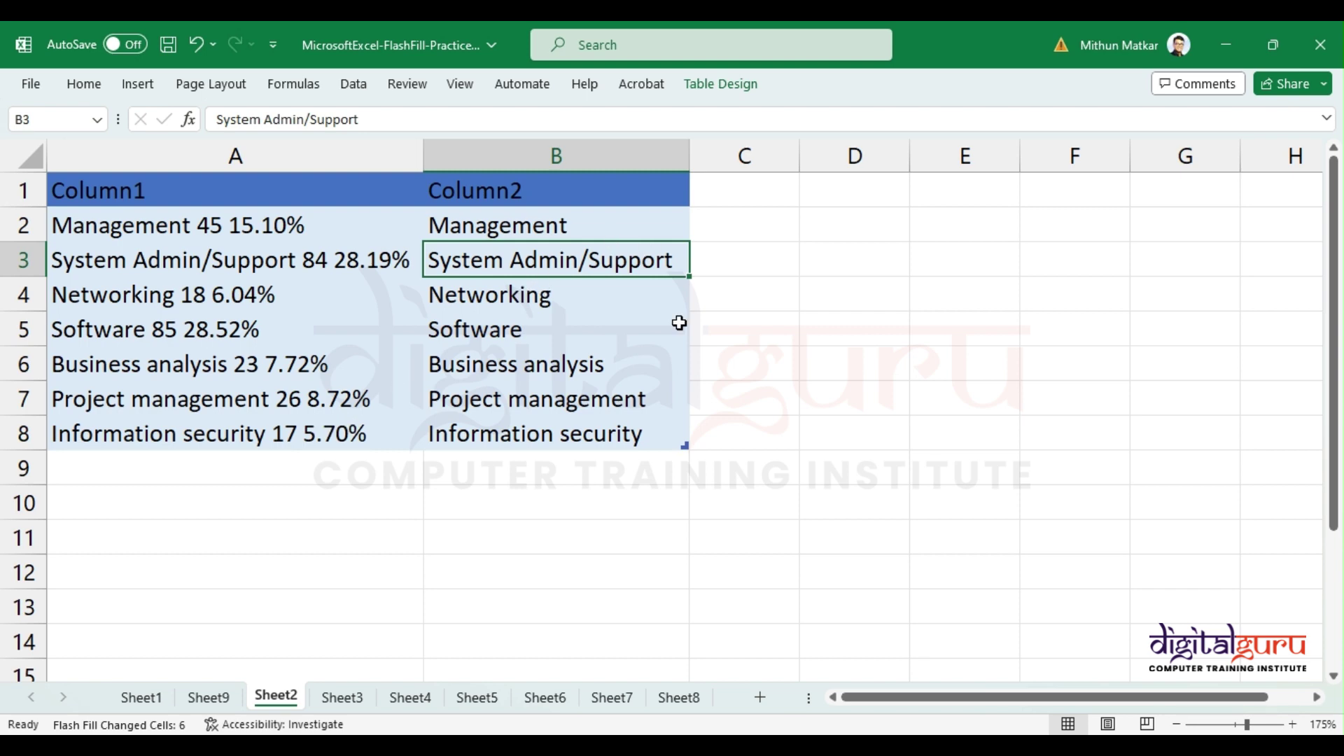
click(738, 231)
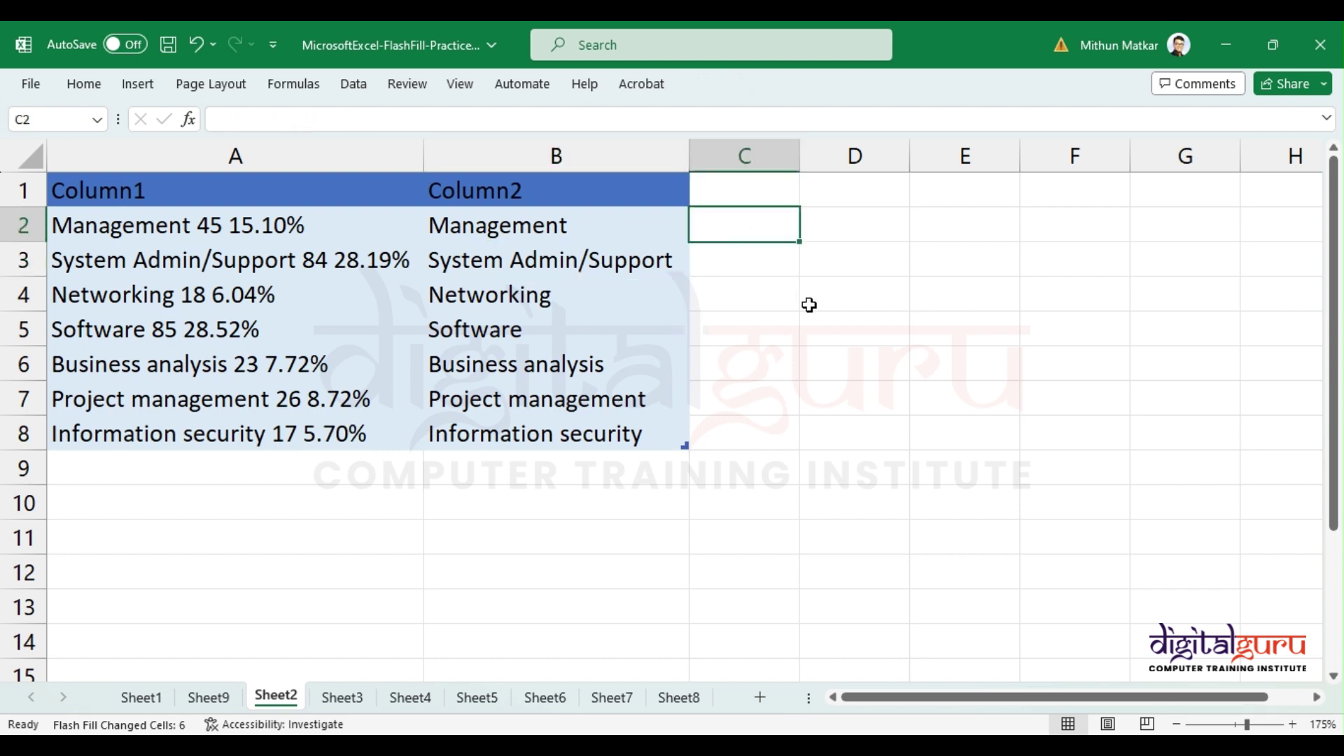
Step: Enter counts 45 and 84 in C2:C3 and accept the suggested counts for Column3
text(45)
key(Return)
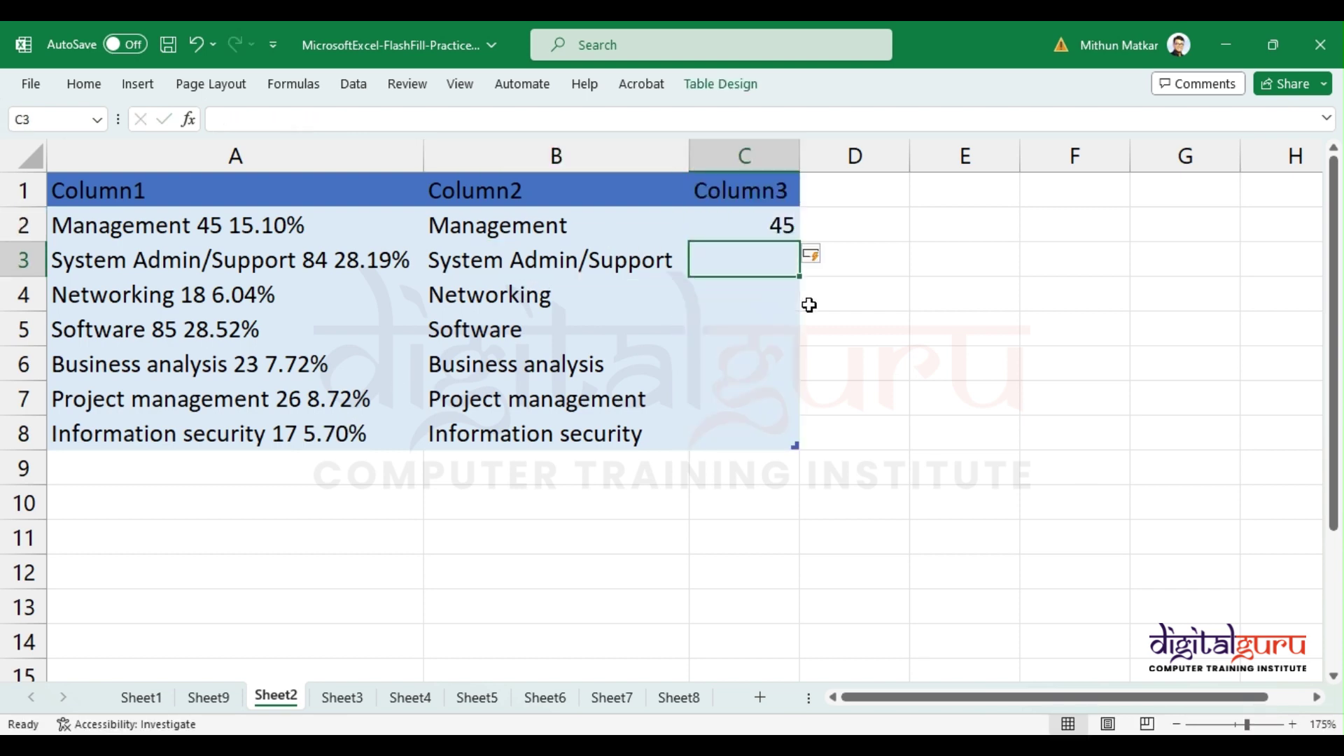
text(84)
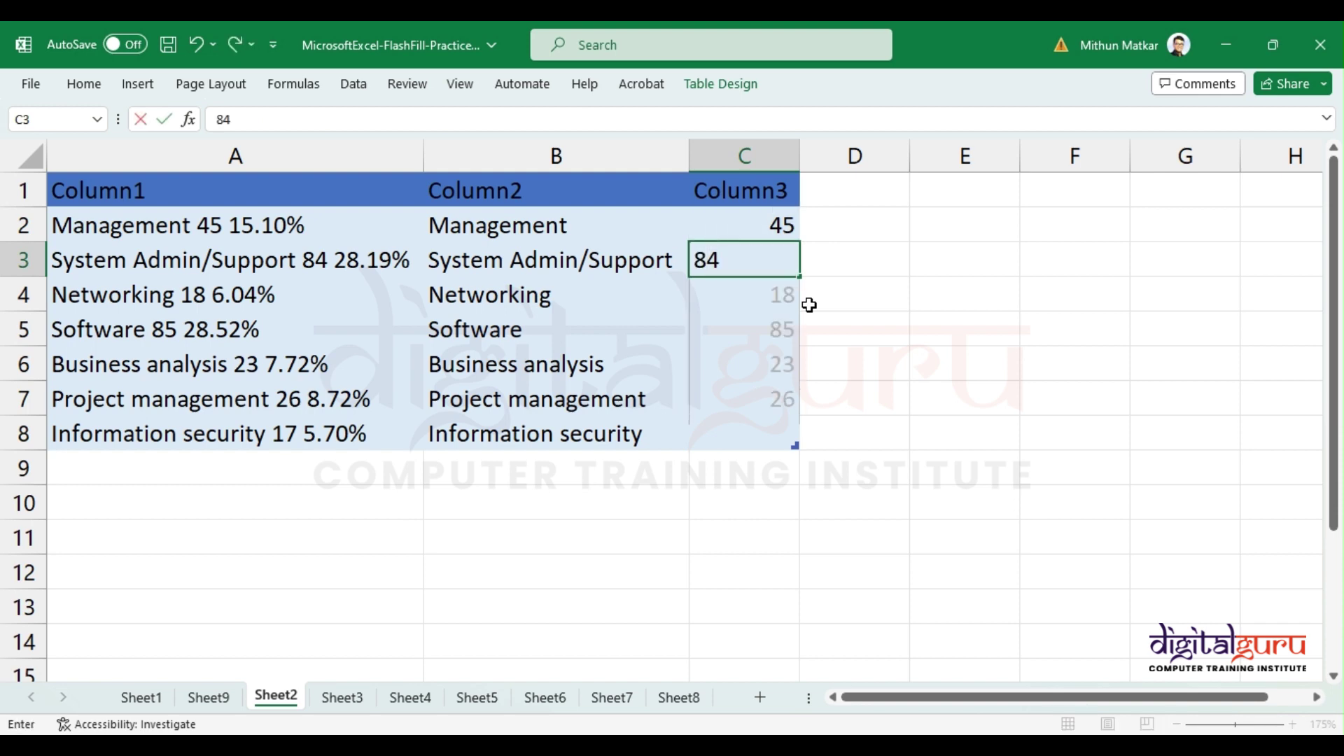
key(Return)
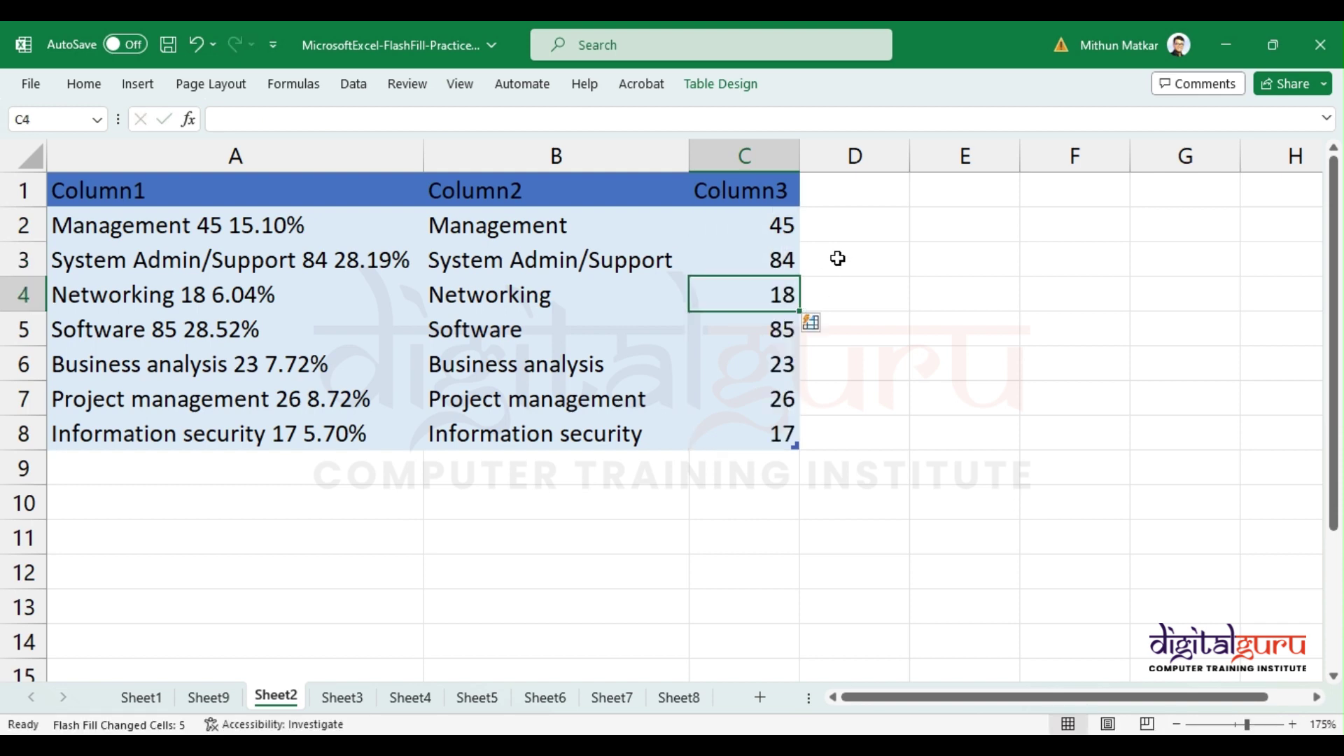
Step: Type 15.10% in D2 and Flash Fill the remaining percentages down column D
click(858, 234)
text(1)
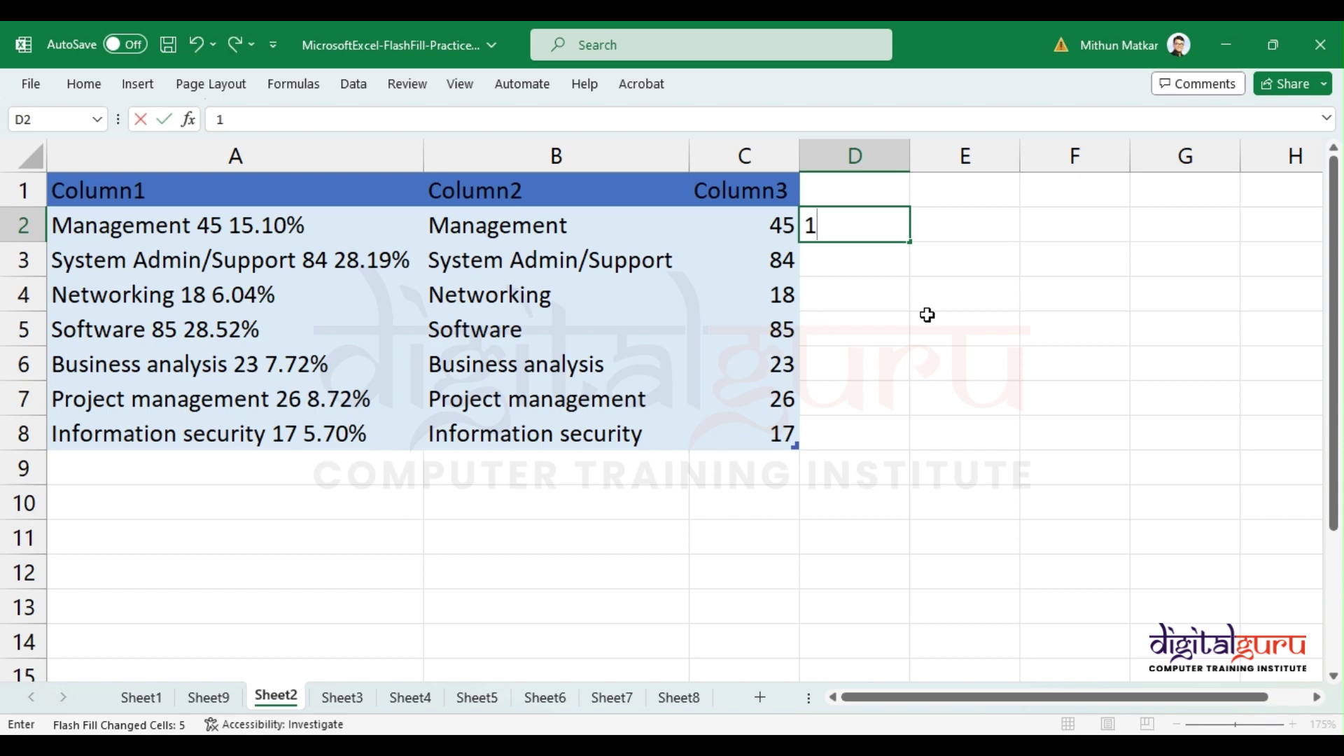
text(5.10%)
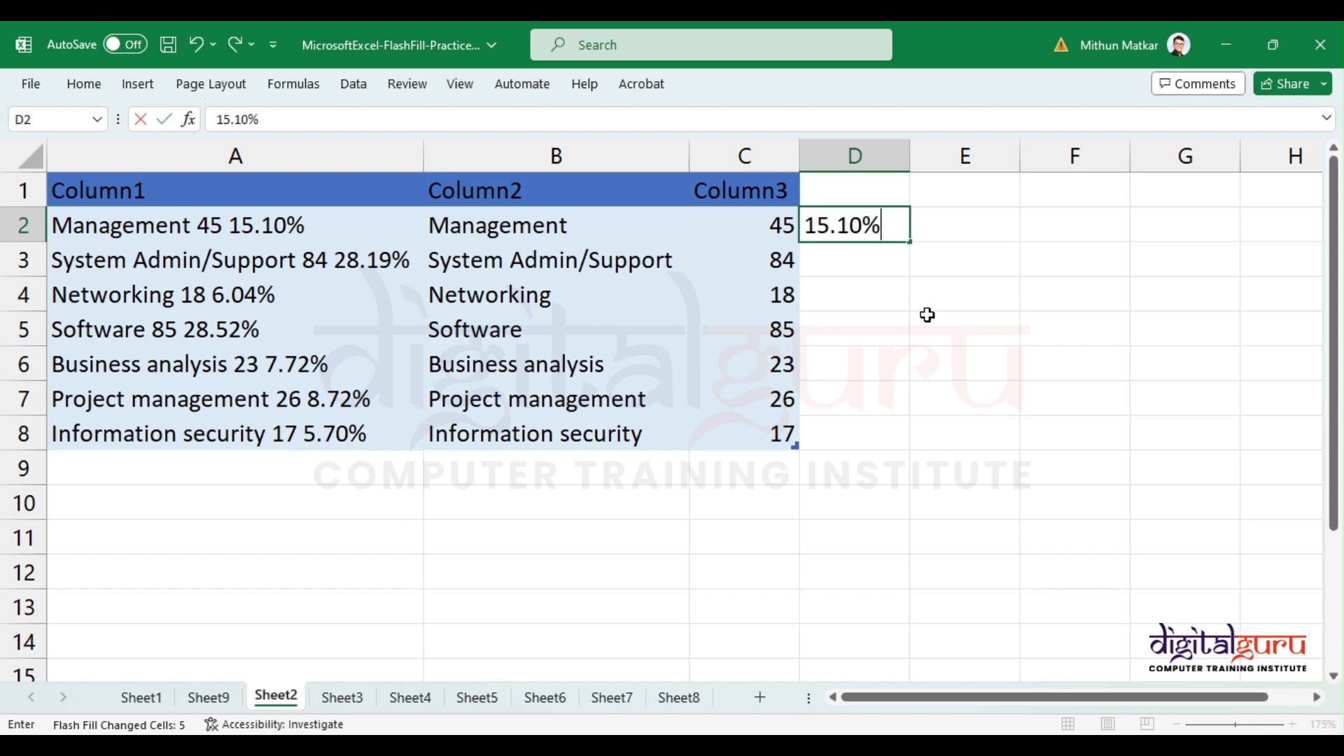
key(Return)
key(ctrl+e)
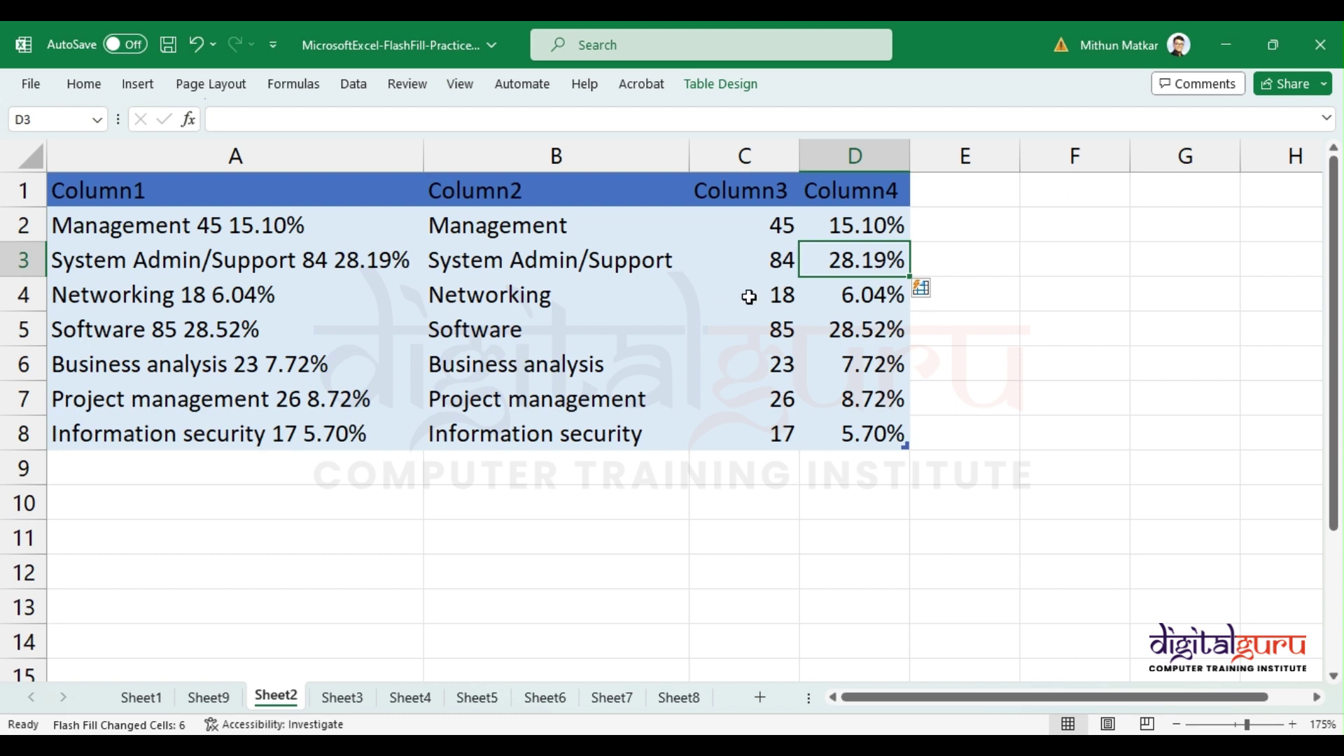
Step: Check the filled percentages and select C2:C8 to see the counts' sum
click(685, 263)
click(888, 291)
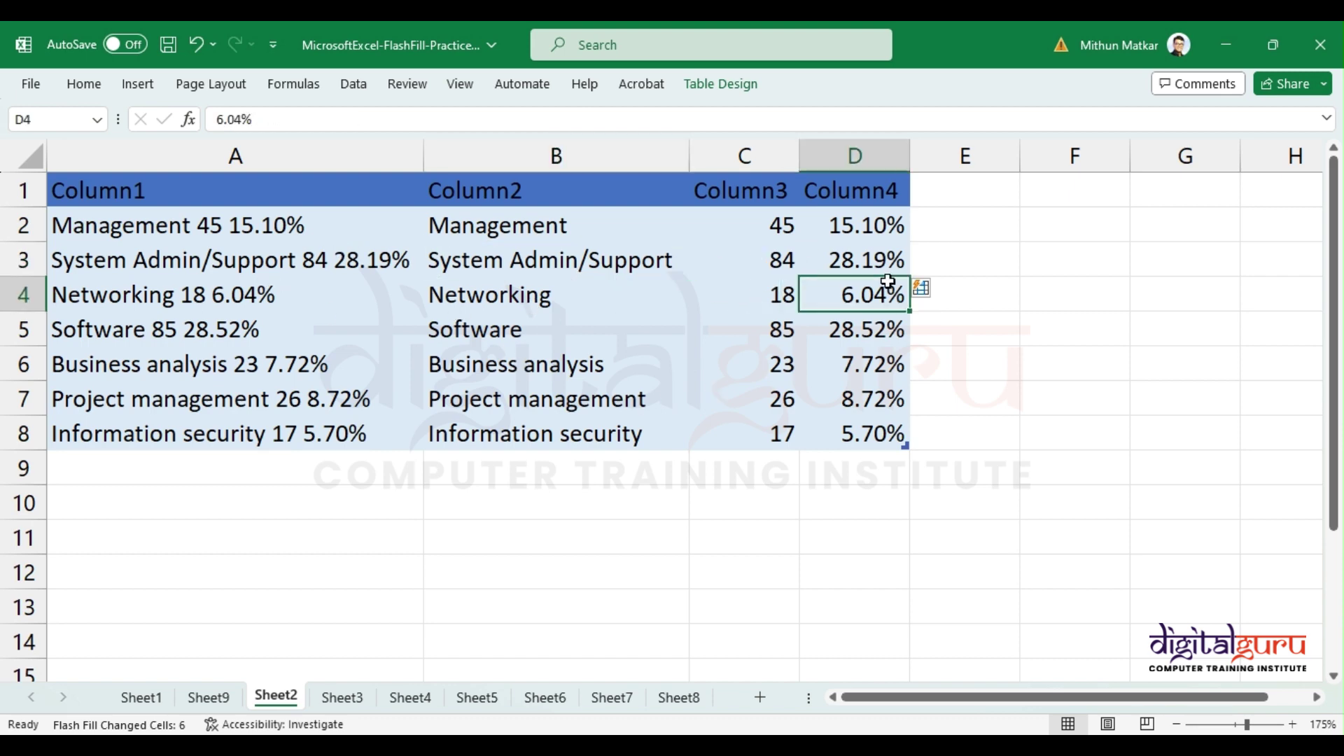
click(847, 261)
drag(758, 221, 747, 437)
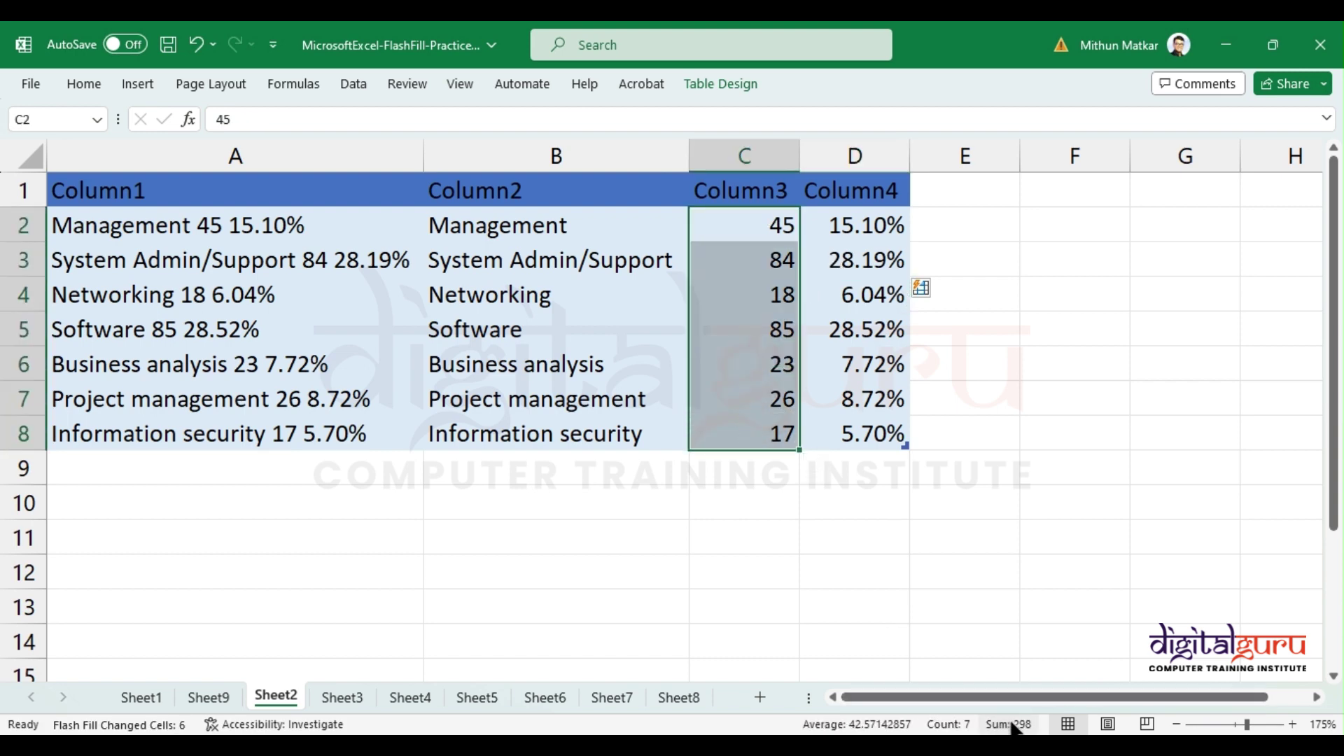
drag(285, 228, 281, 431)
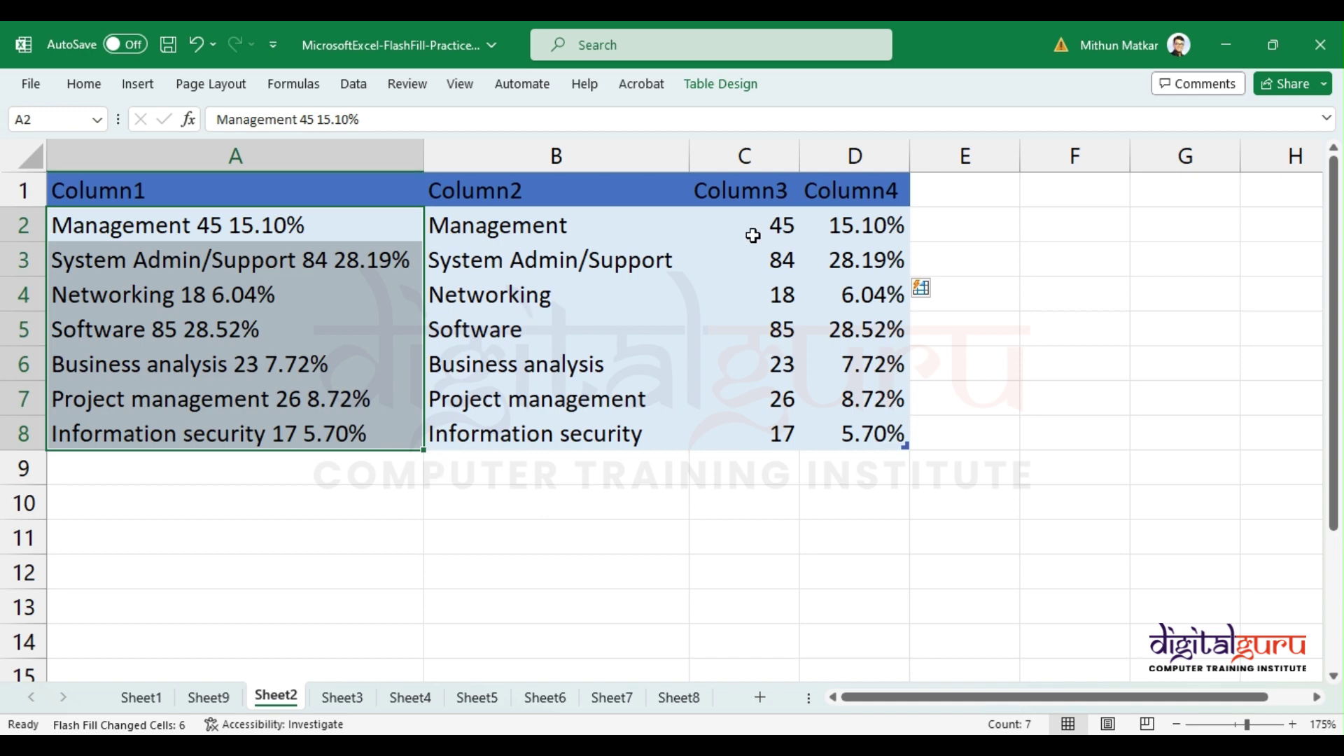
drag(750, 231, 743, 431)
click(839, 275)
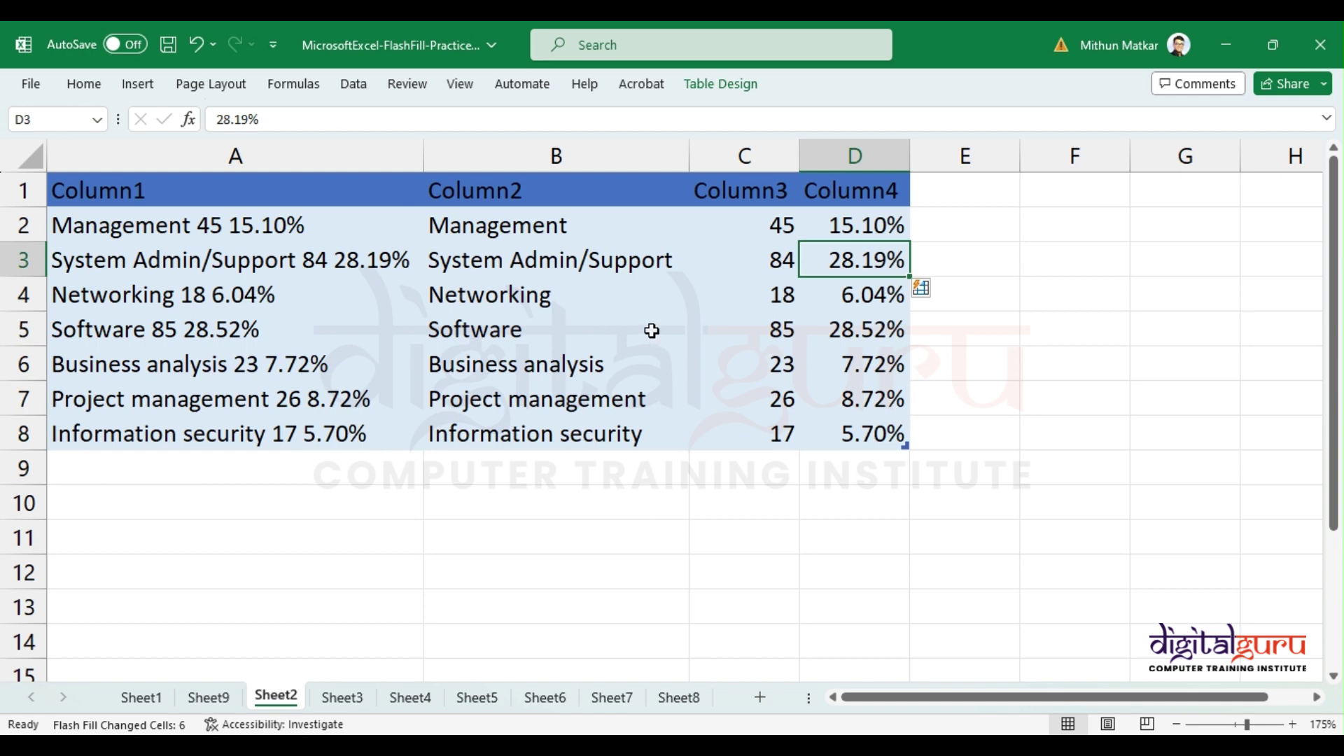
Step: On Sheet3, enter FT and Mgmt in B2:B3 and Flash Fill the remaining department abbreviations
click(350, 702)
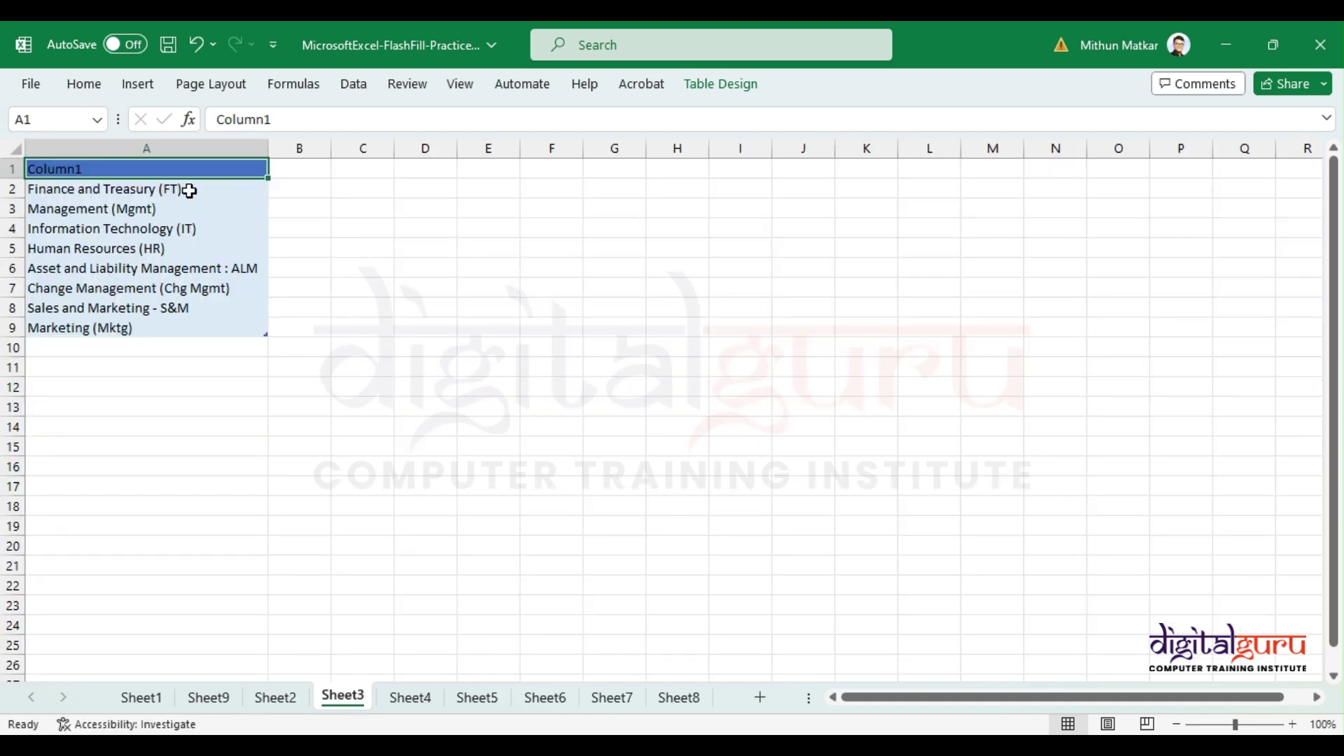
scroll(202, 297, up, 6)
click(533, 231)
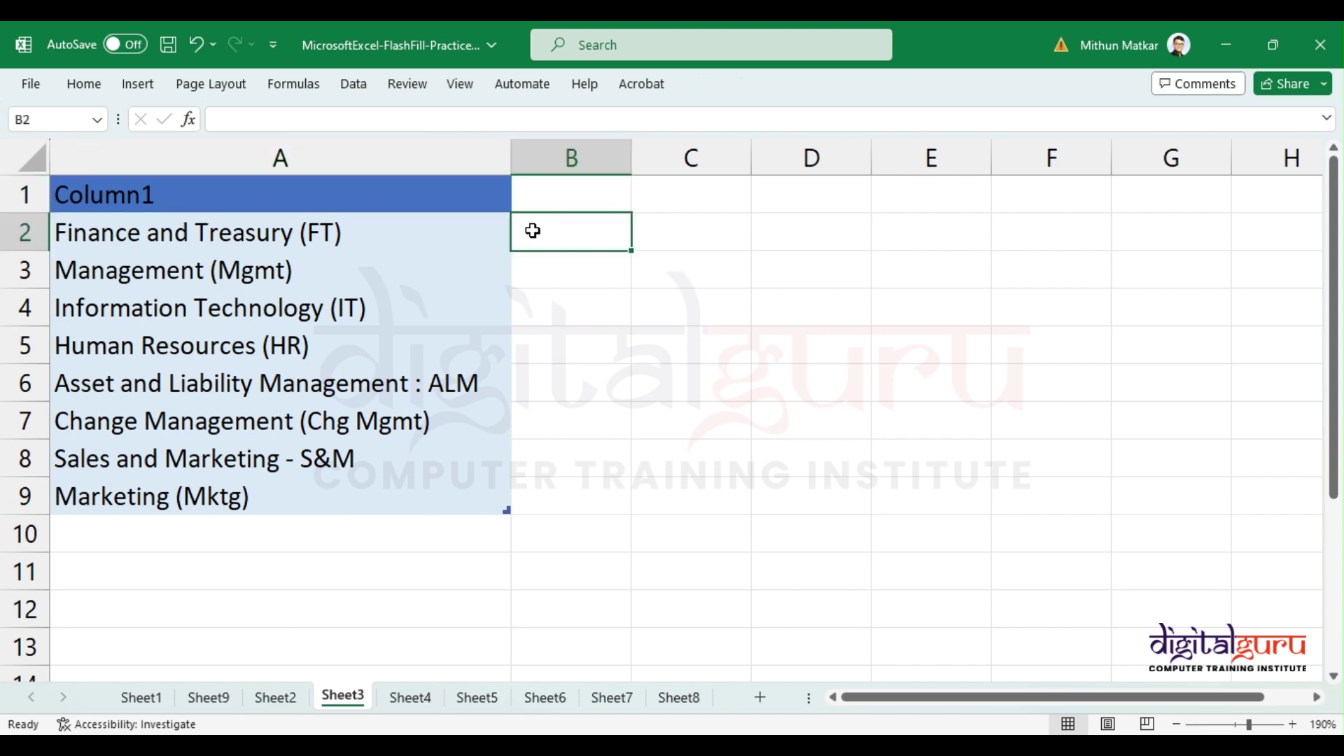
text(FT)
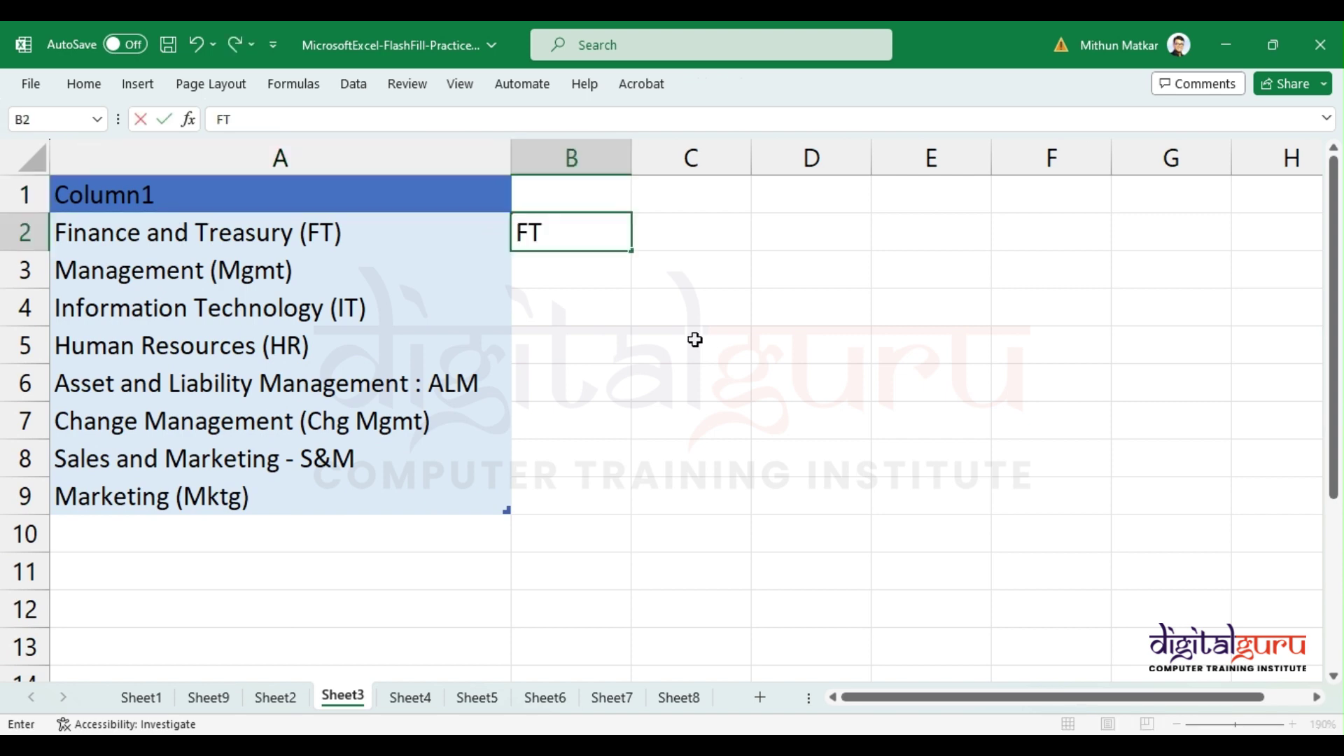
key(Return)
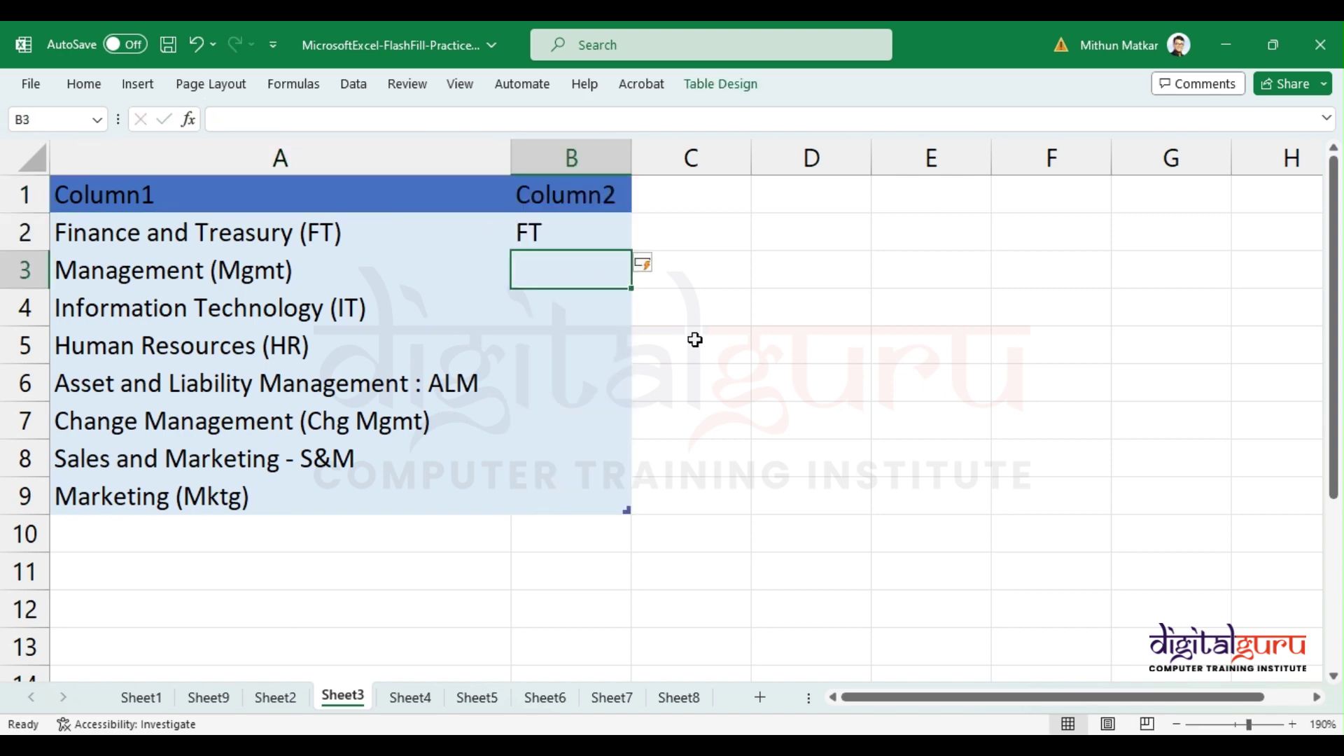
text(Mgmt)
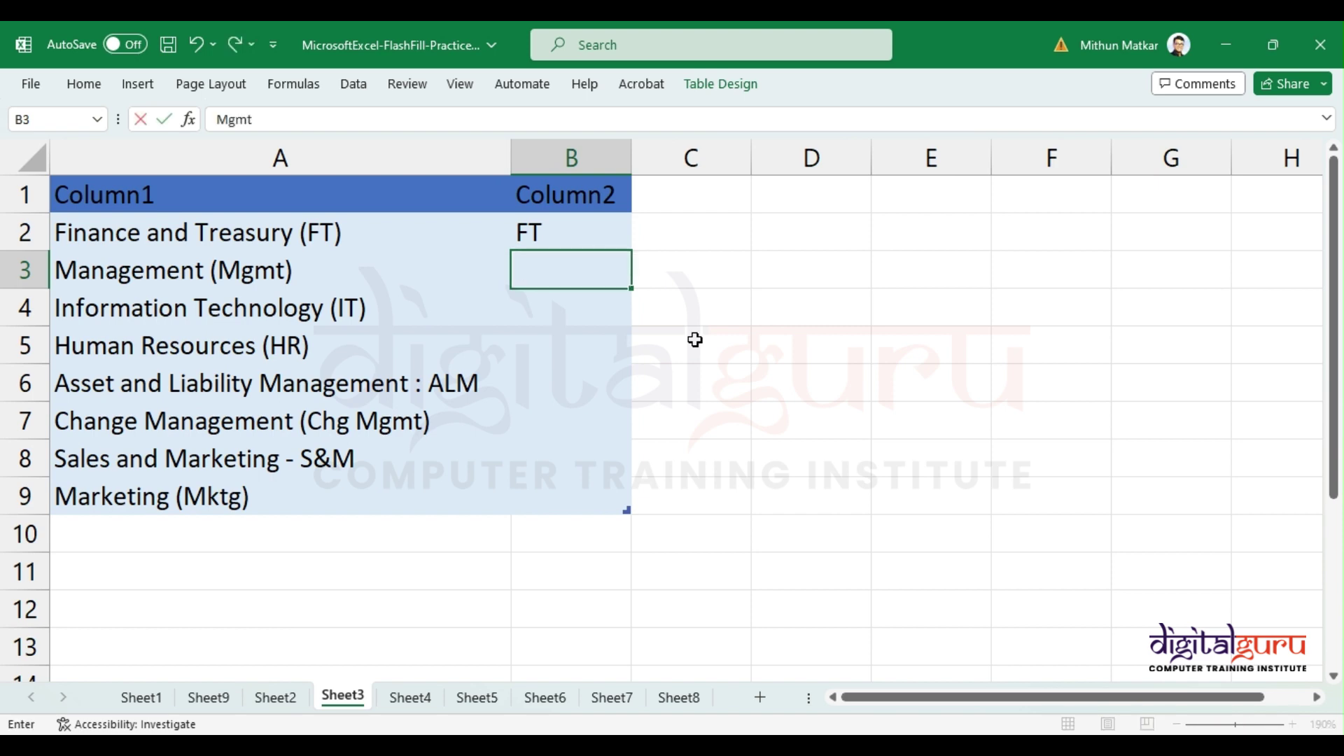
key(Return)
key(ctrl+e)
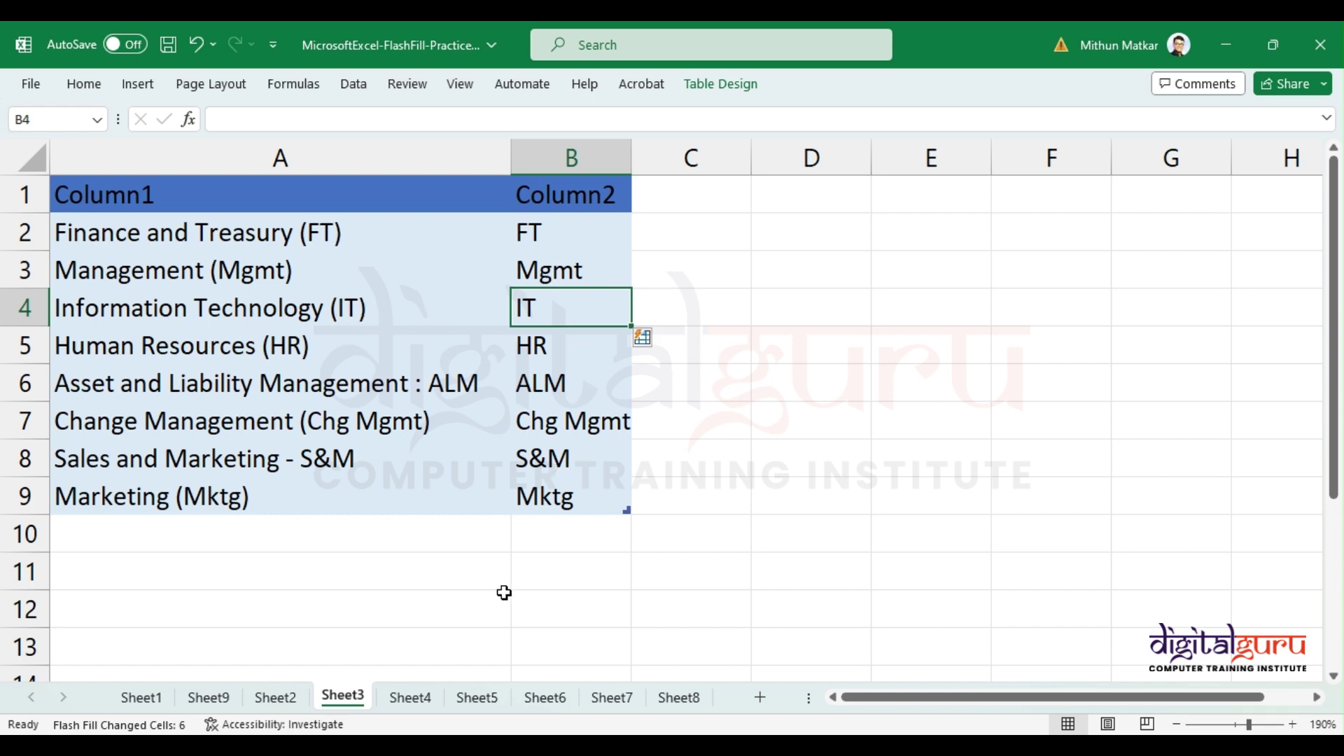
click(414, 701)
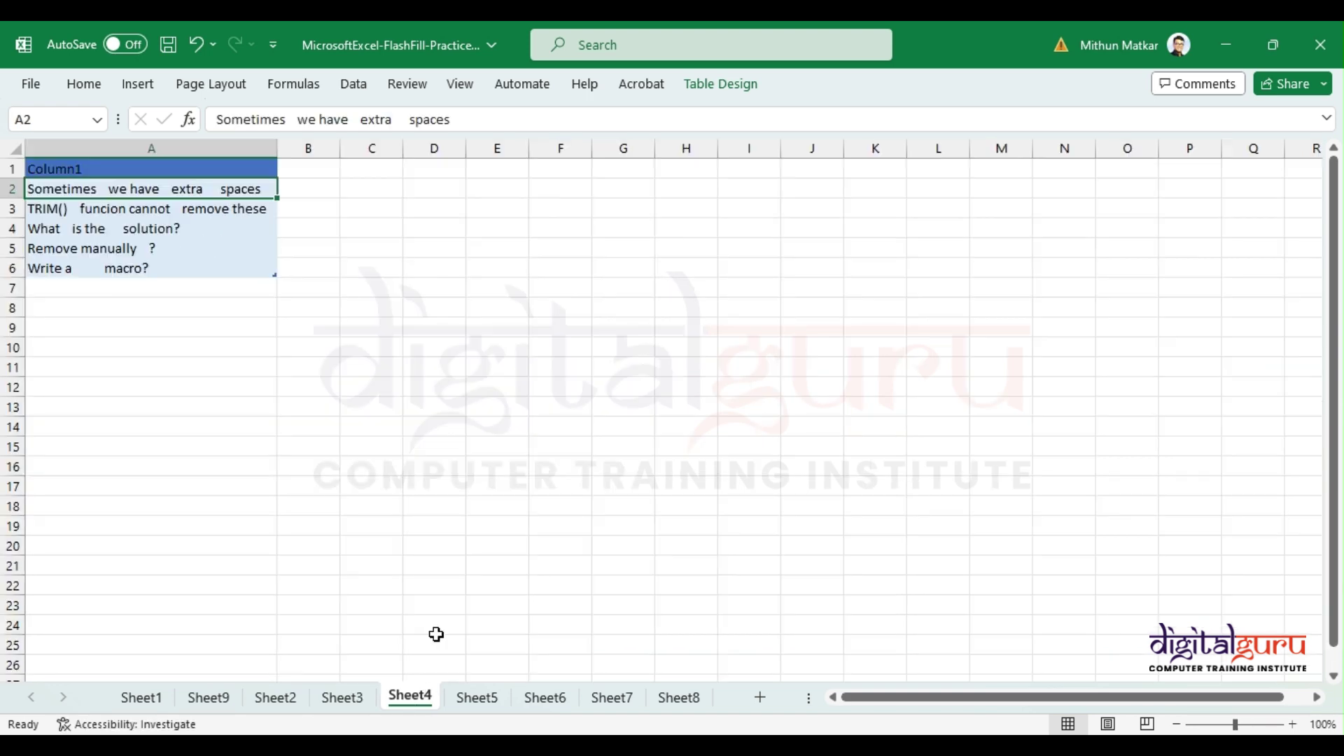
Step: Type 'Sometimes we have extra spaces' in B2 and Flash Fill the cleaned sentences down column B
ctrl+scroll(270, 219, up, 7)
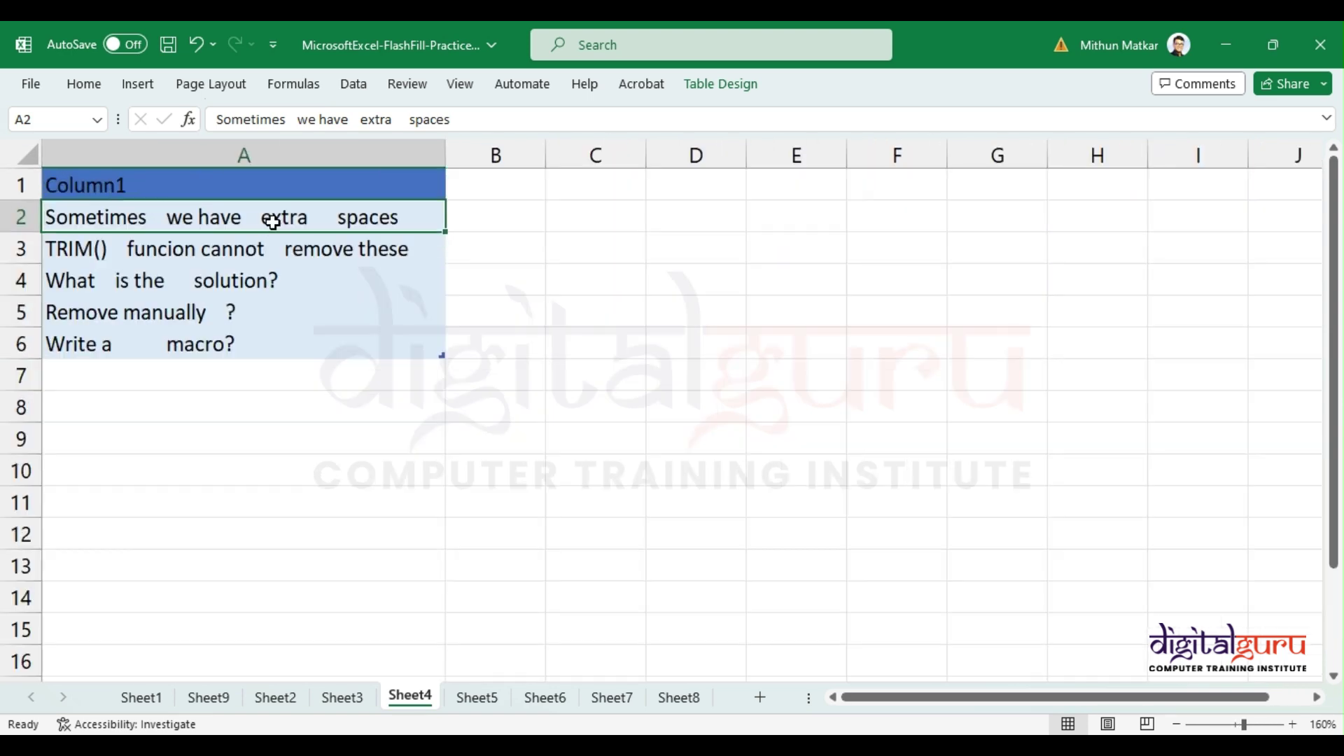
click(631, 241)
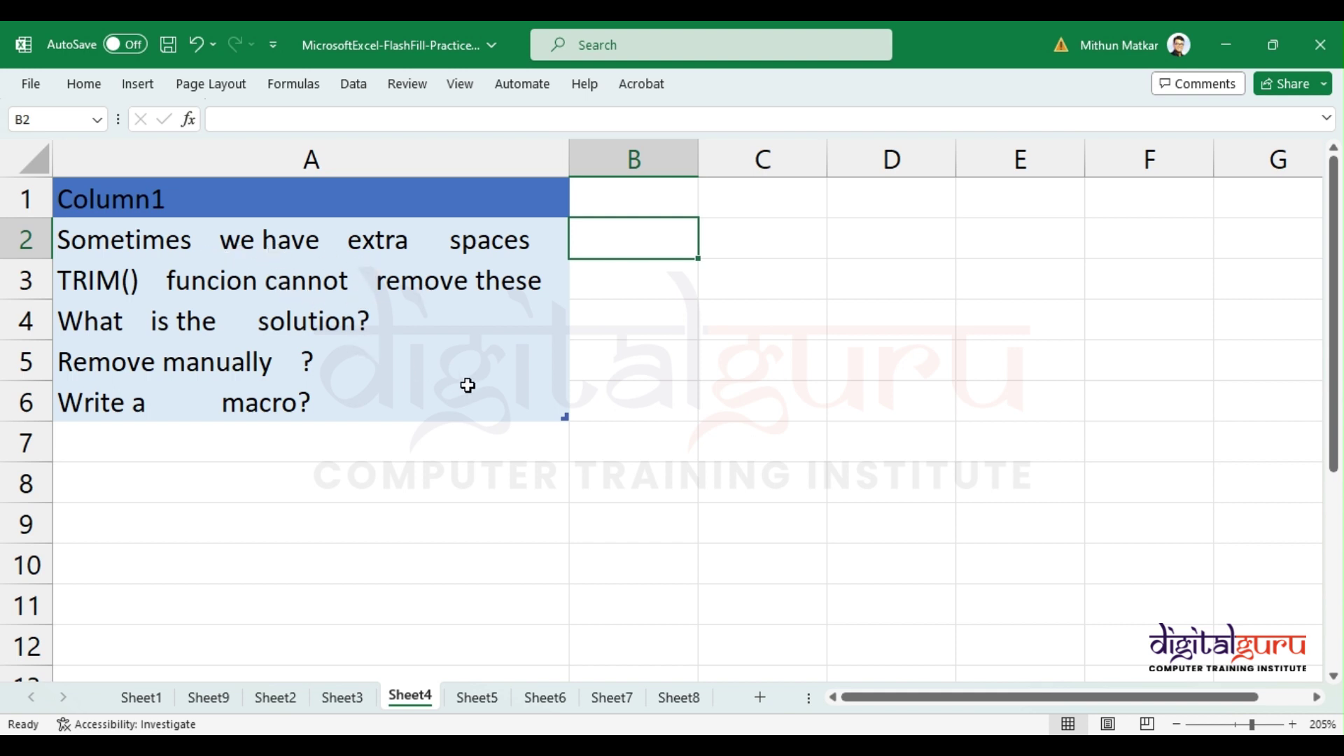
text(Someti)
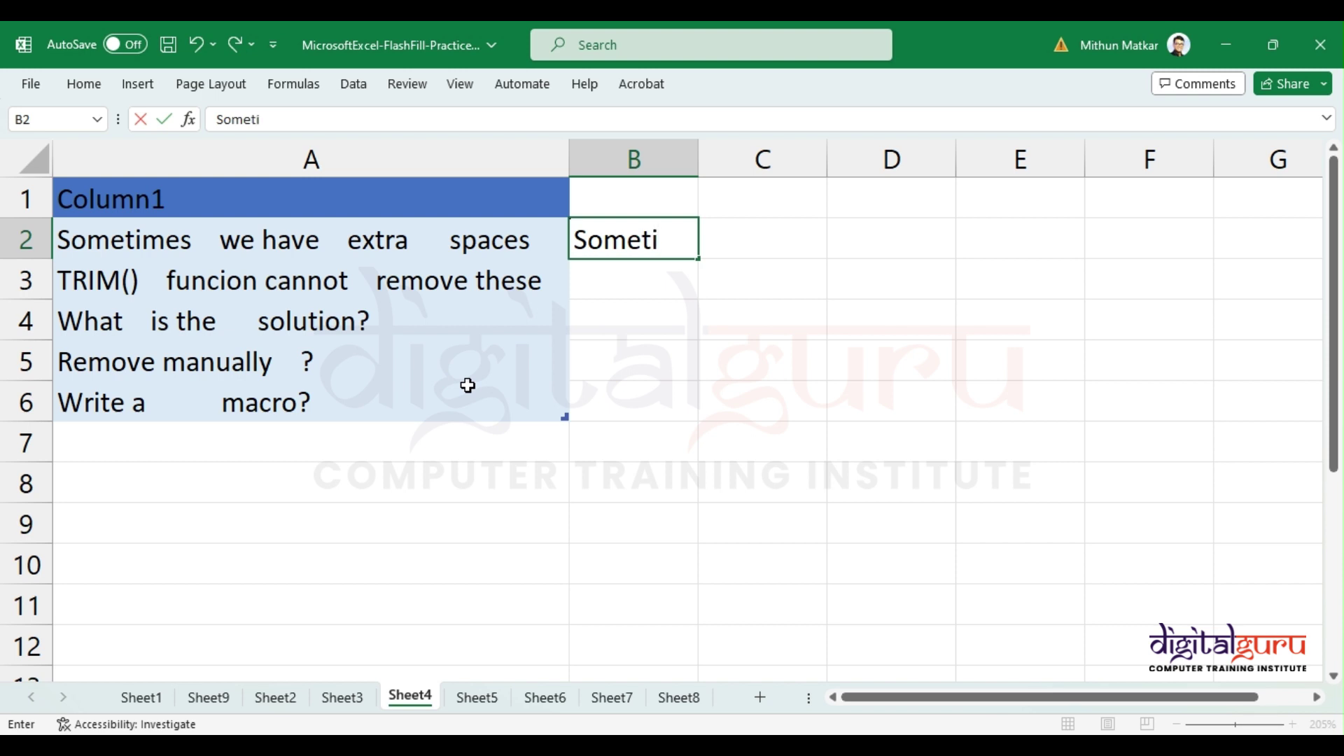
text(mes we )
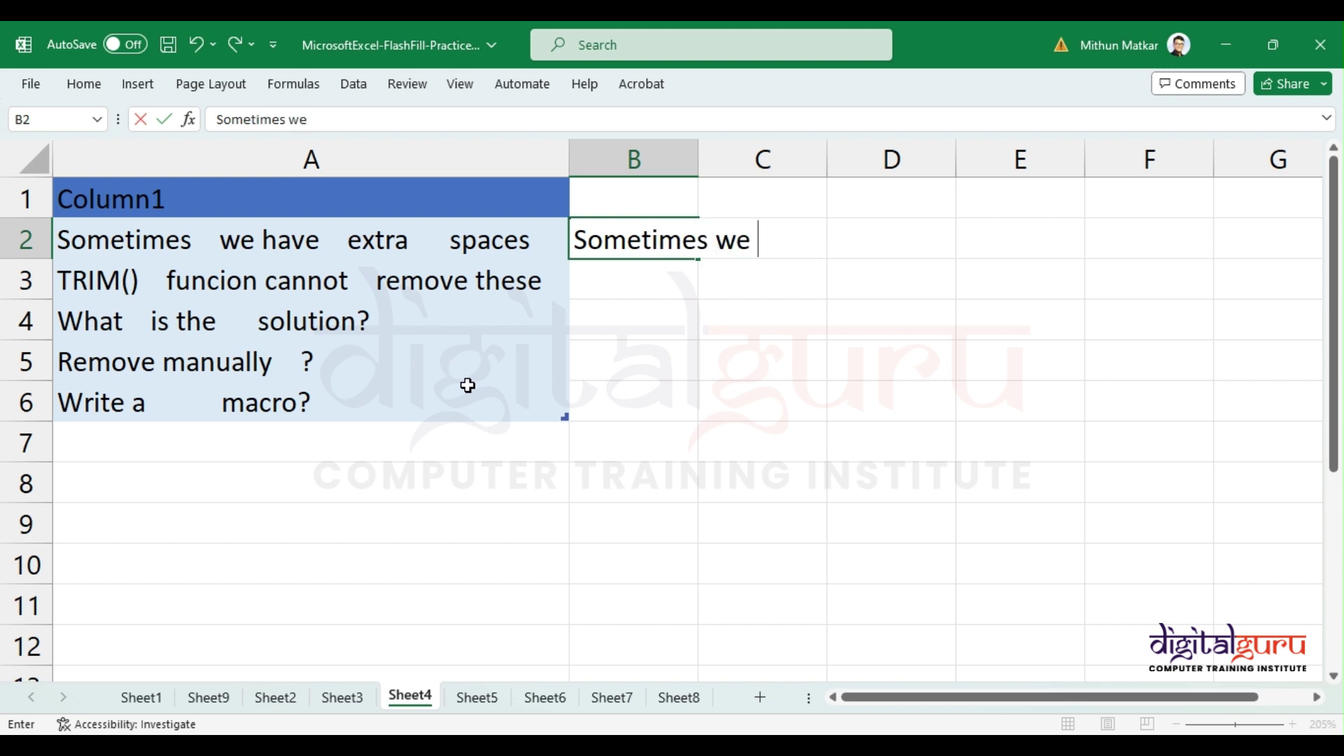
text(have)
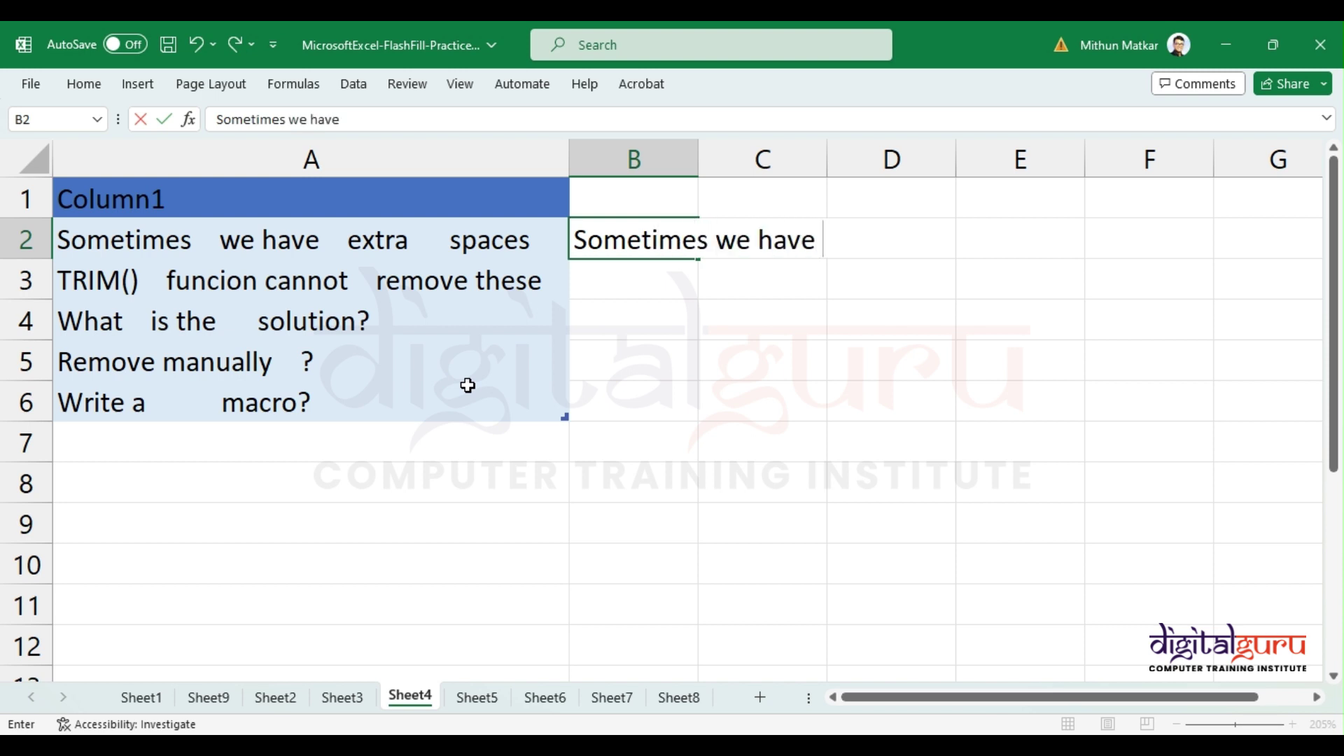
text( extra)
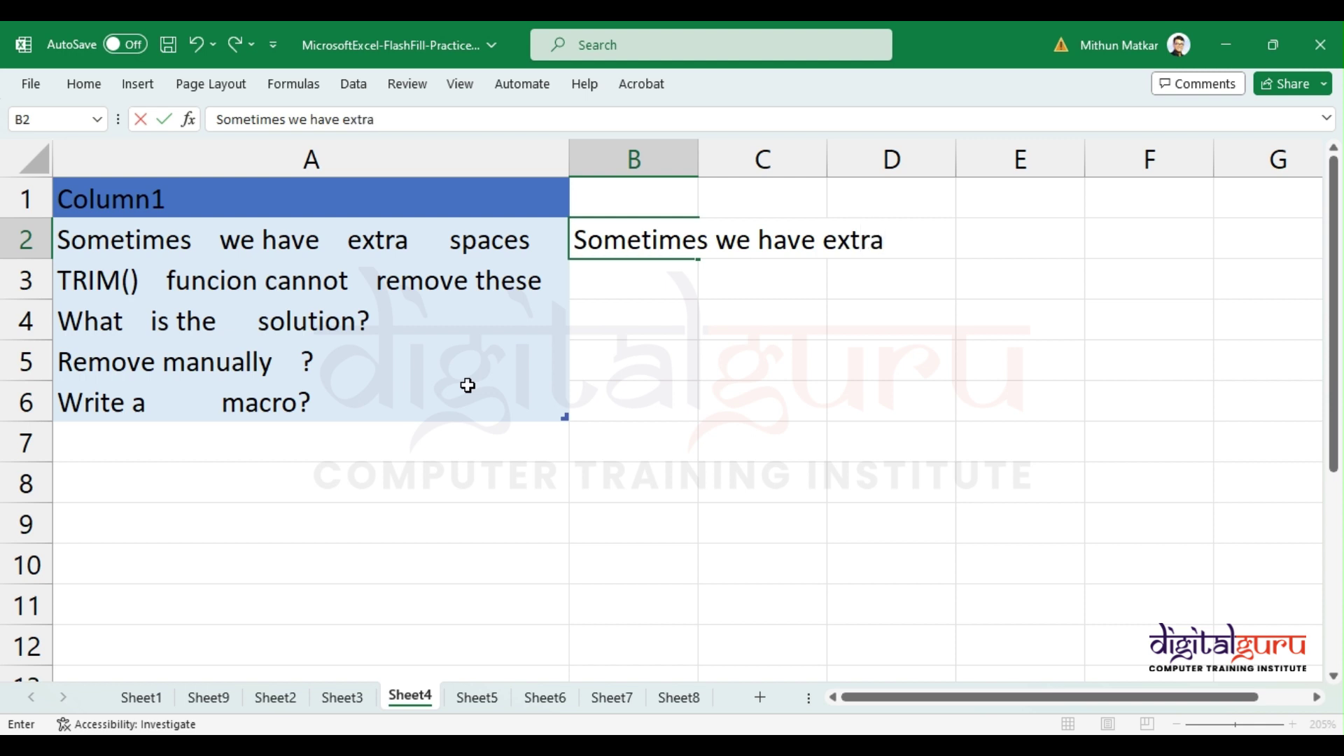
text( spaces)
key(Return)
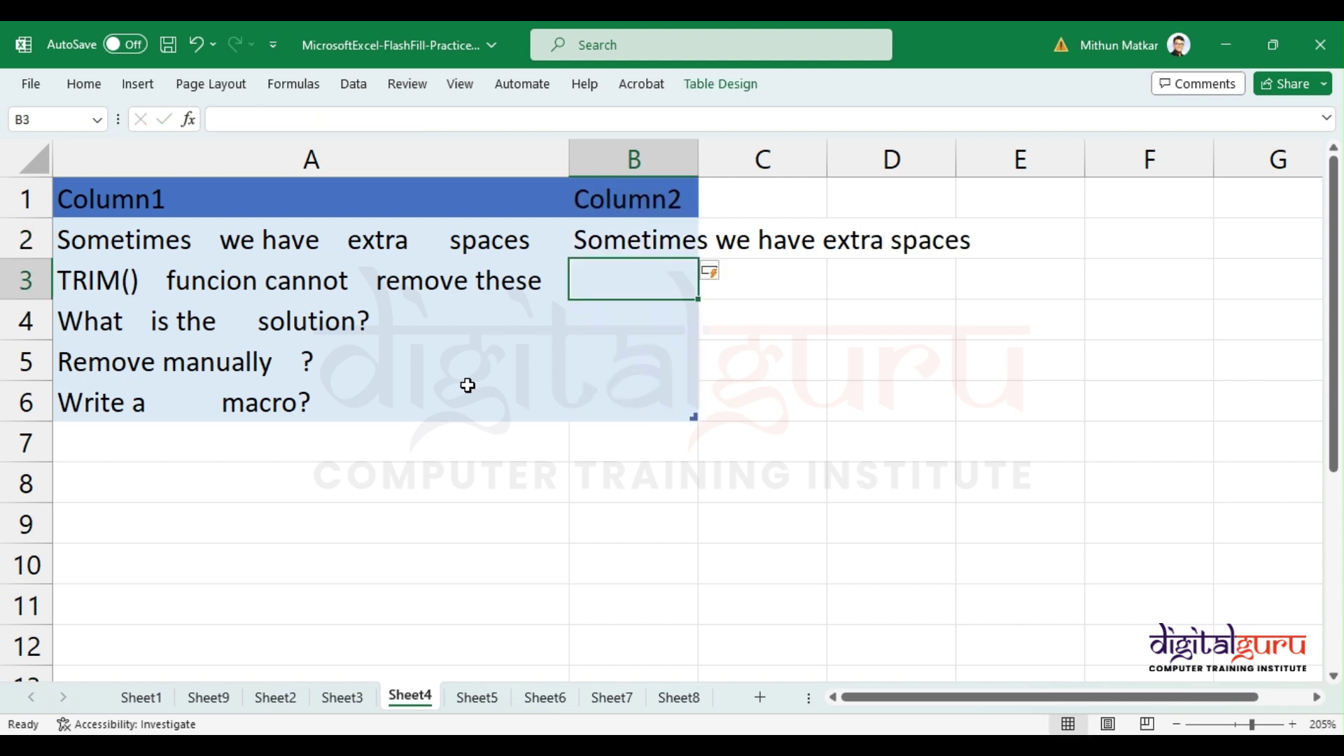
key(ctrl+e)
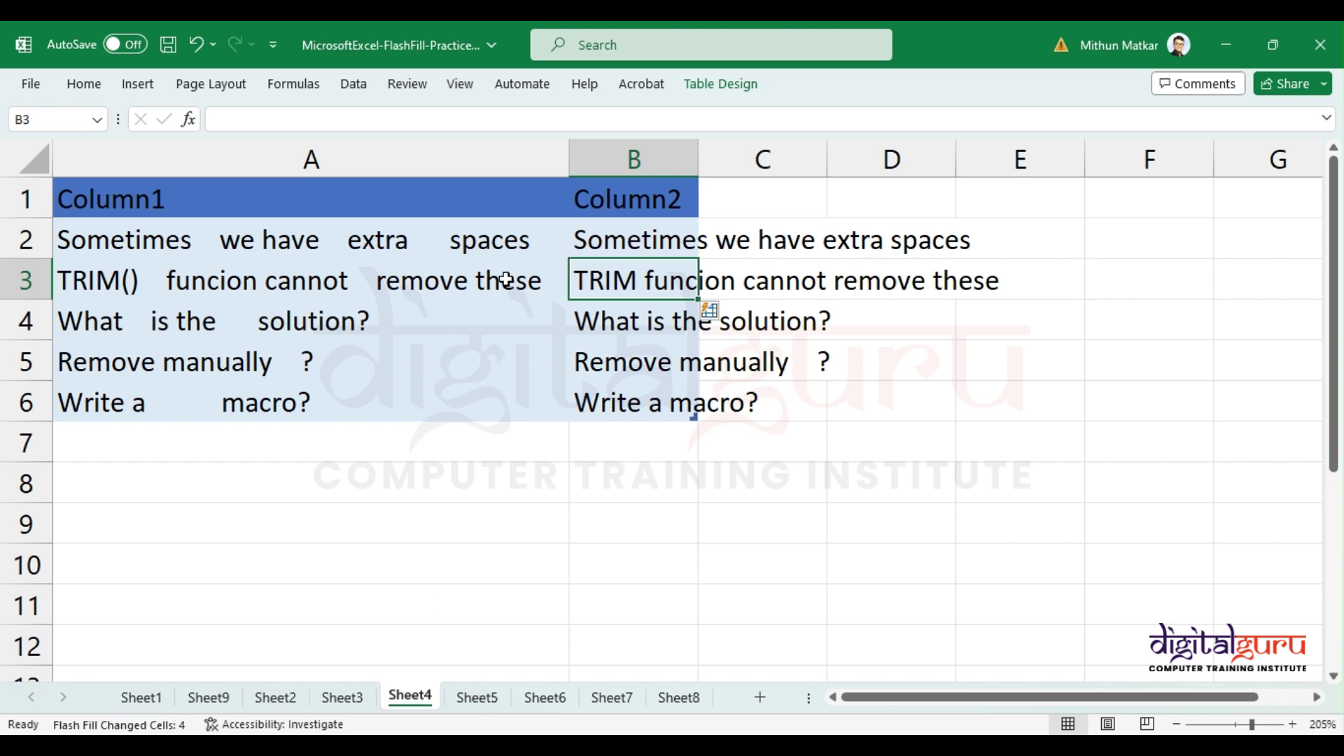
click(462, 694)
Step: Review the fruit and state sales rows on Sheet5, such as Bananas, Apples and Kiwi
click(155, 210)
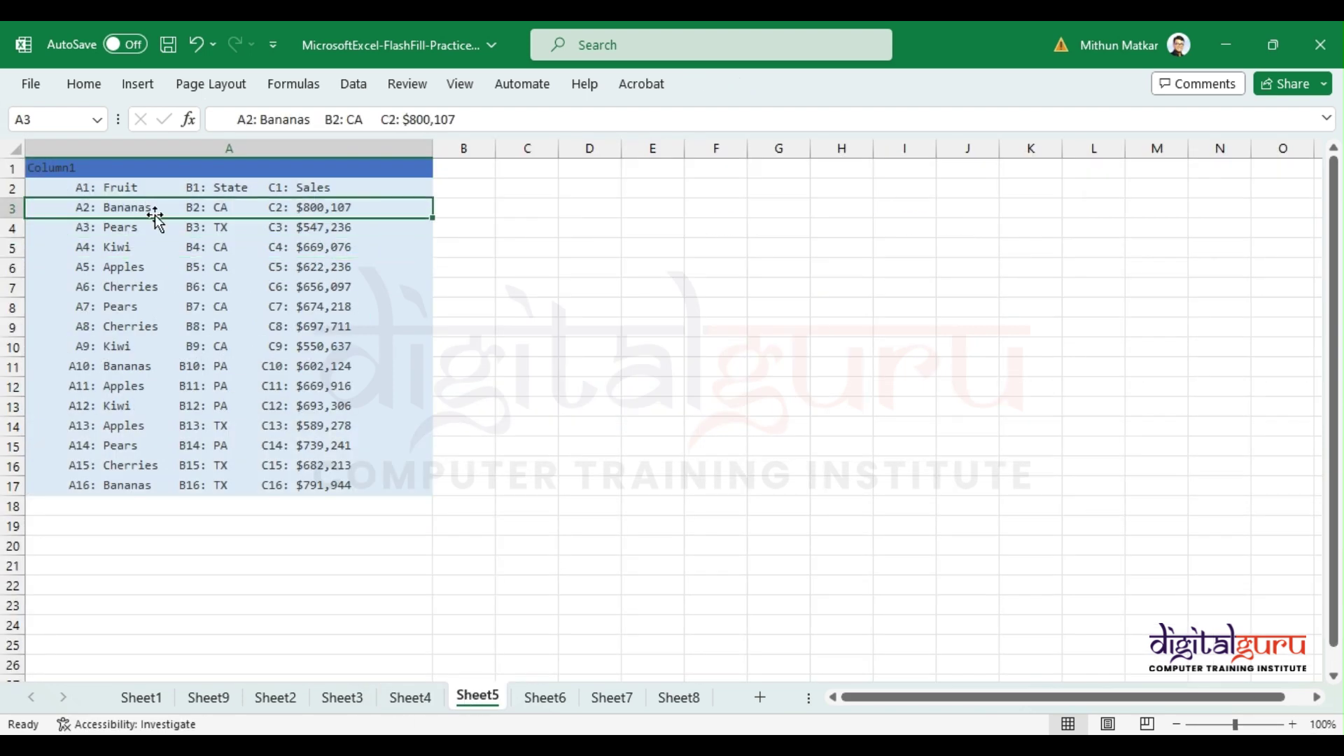
click(161, 253)
click(193, 343)
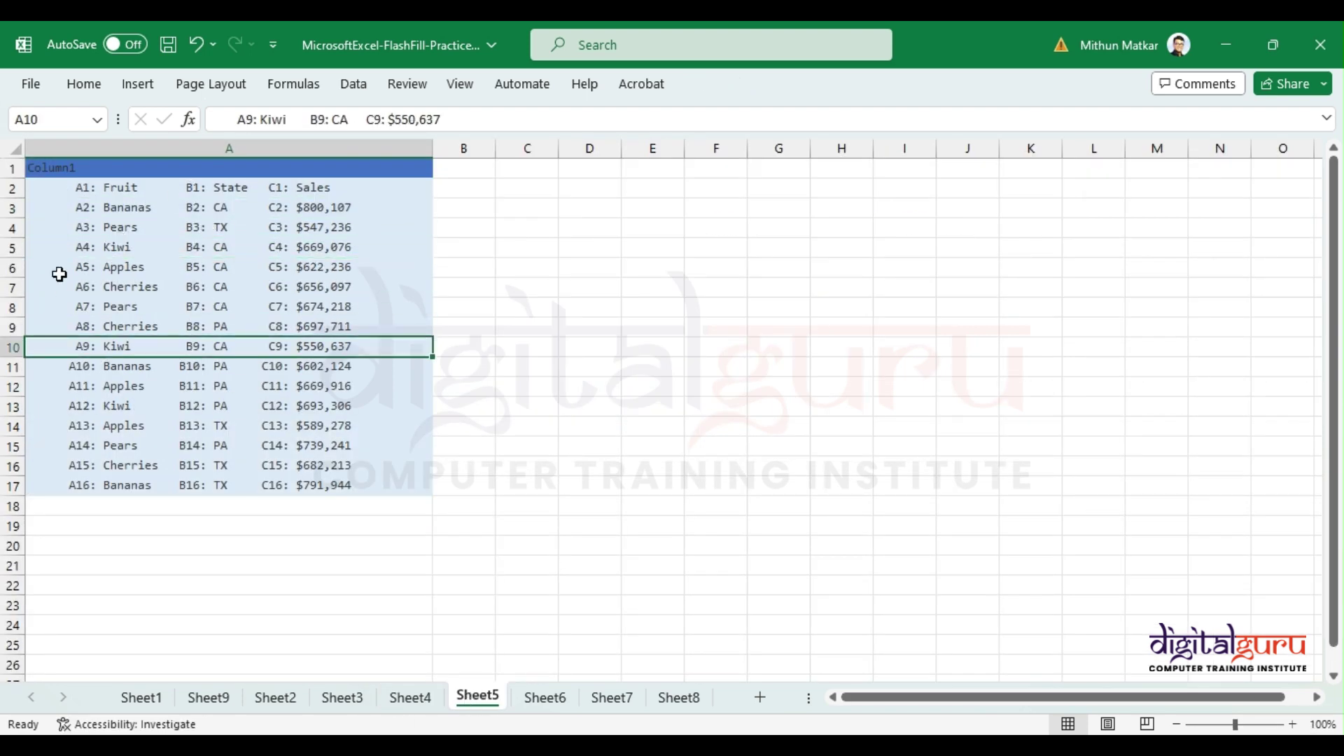
ctrl+scroll(264, 324, up, 4)
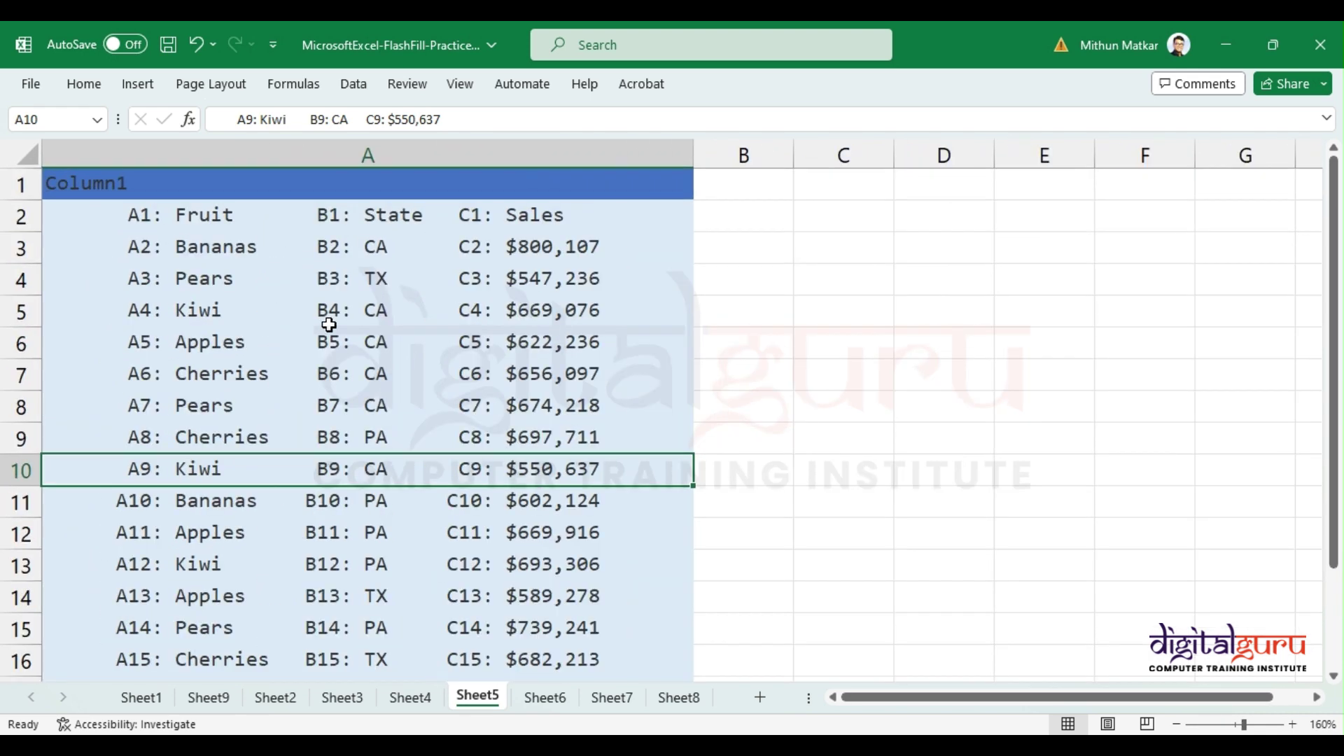
scroll(329, 322, down, 1)
scroll(329, 319, up, 1)
ctrl+scroll(329, 318, down, 1)
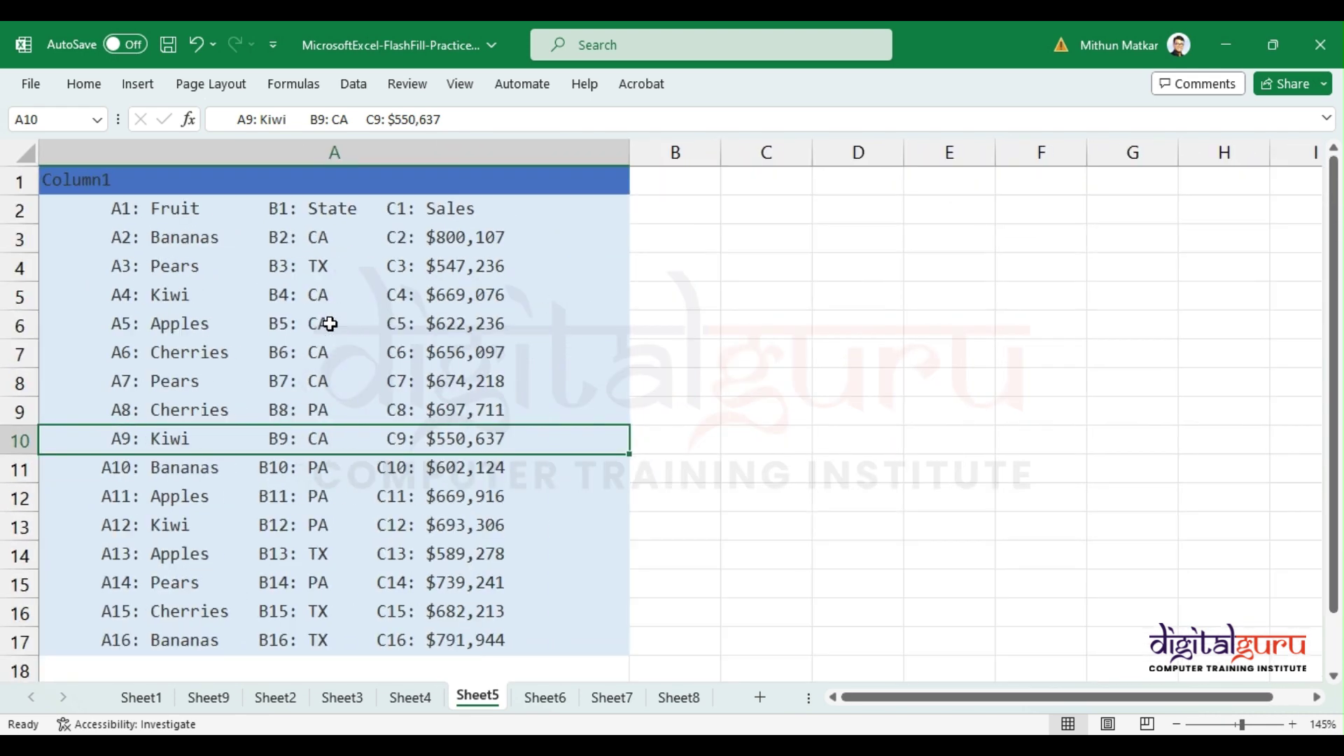
click(158, 209)
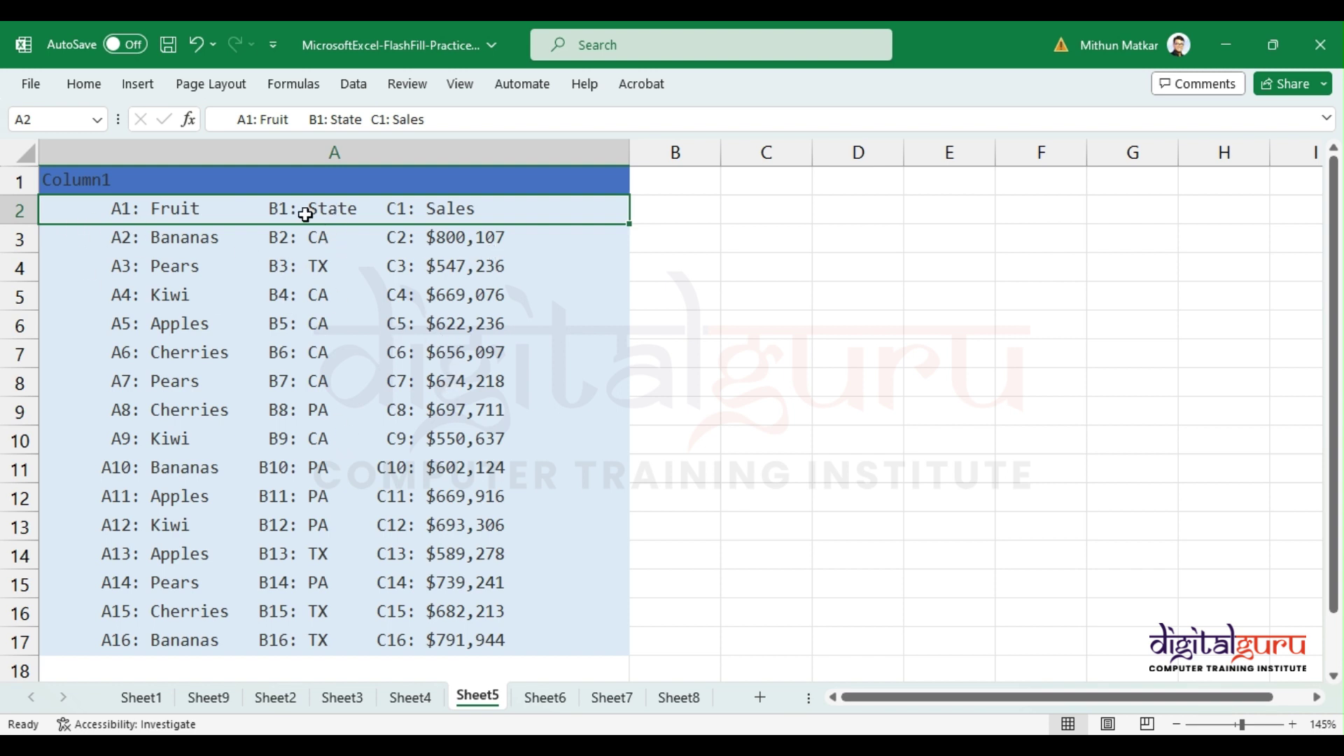
Step: Enter 800107 in B3 and Flash Fill the remaining sales numbers down column B
click(654, 240)
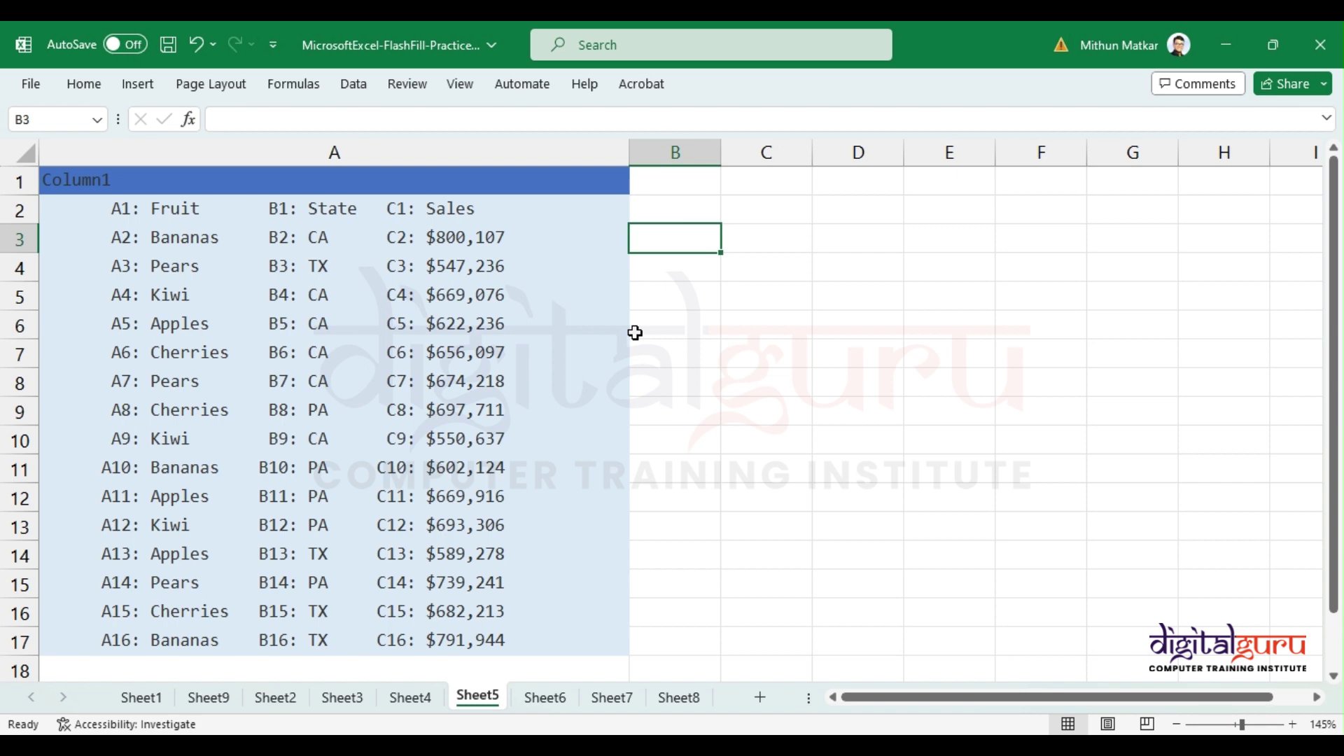
text(800107)
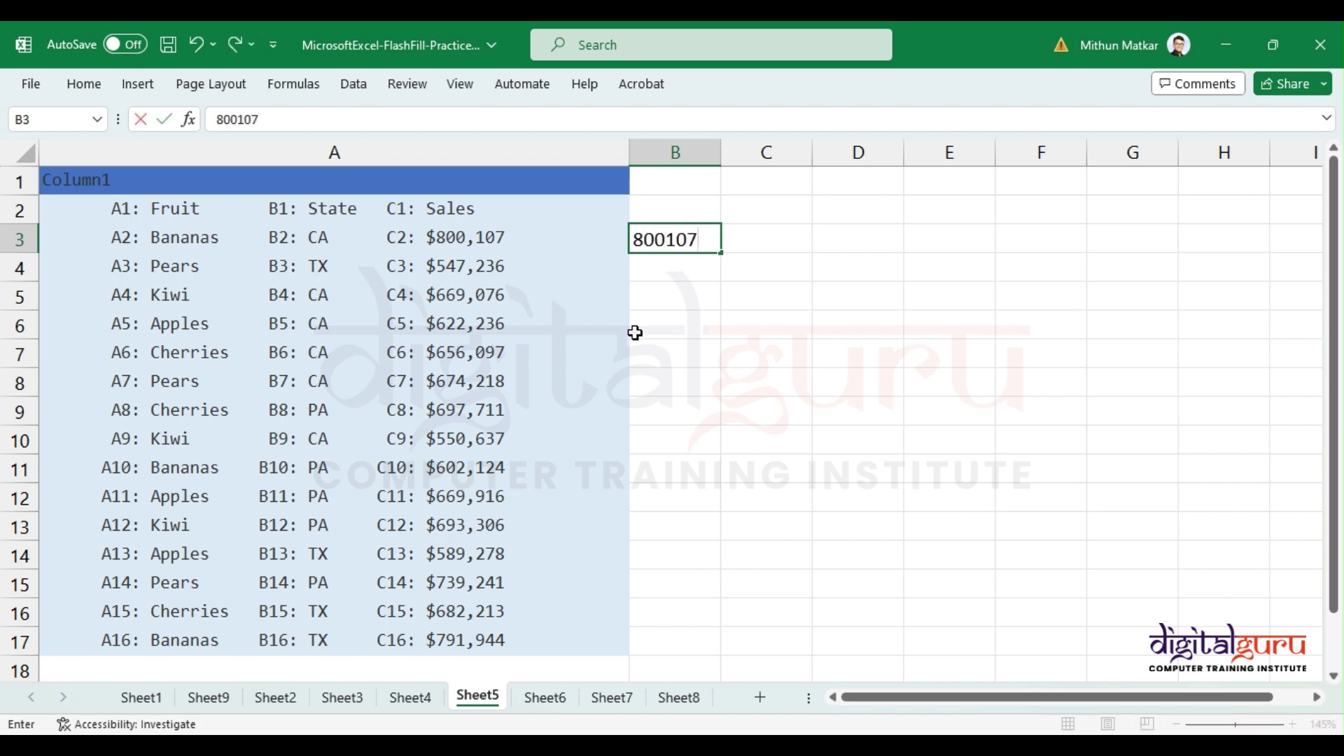
key(Return)
key(ctrl+e)
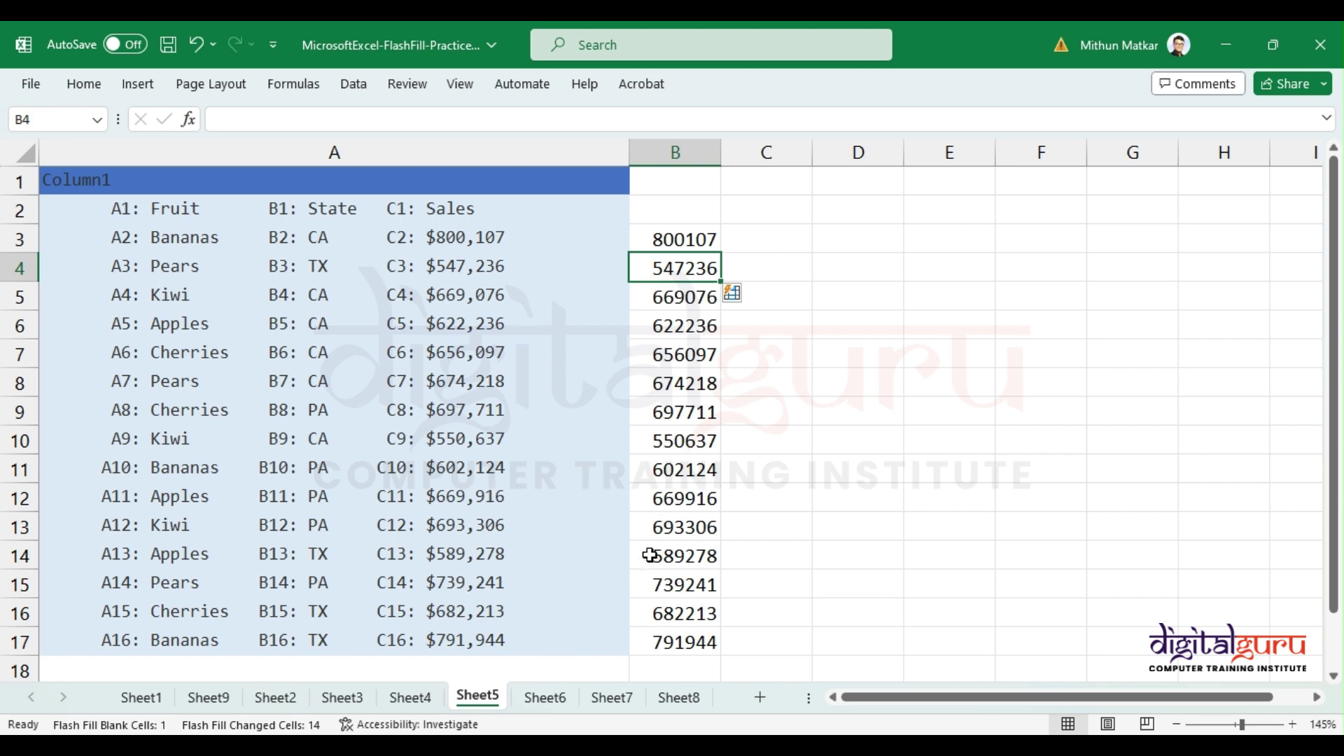
Step: Switch to Sheet6 and review the list of phrases in column A
click(546, 697)
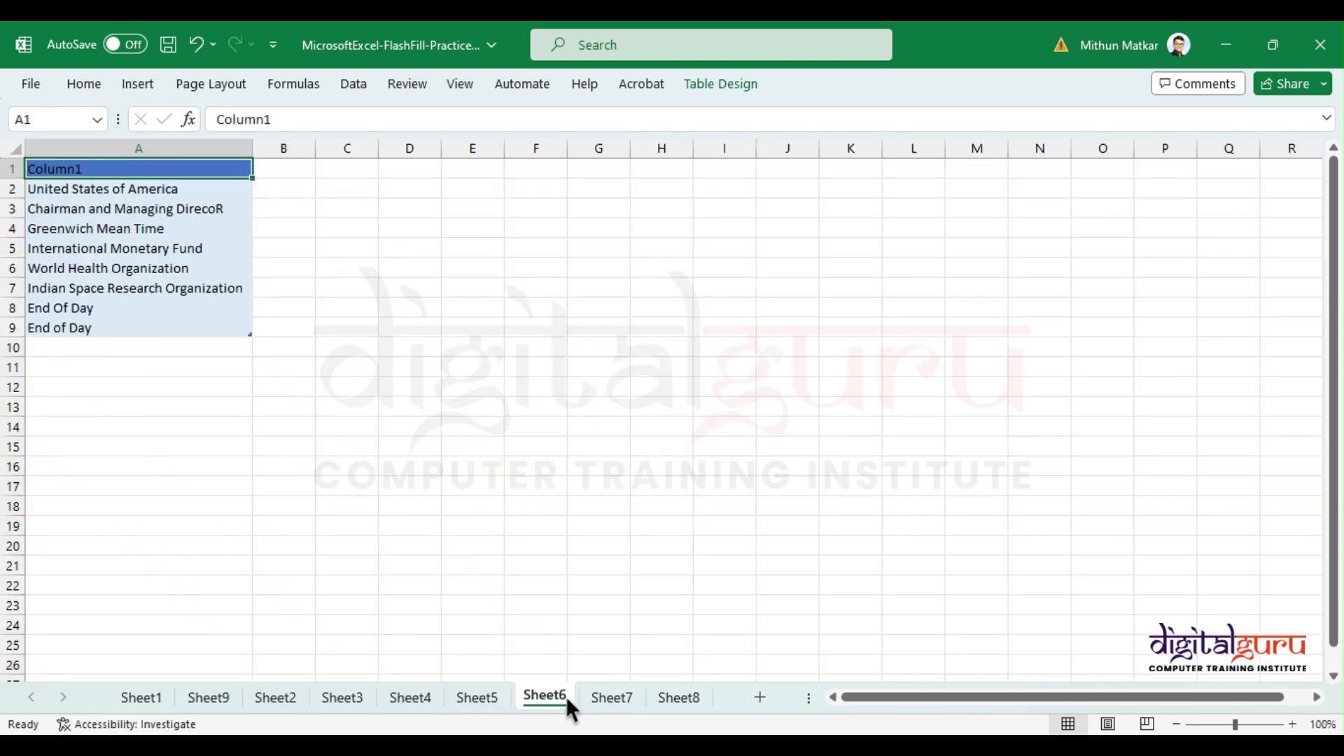
scroll(209, 251, up, 4)
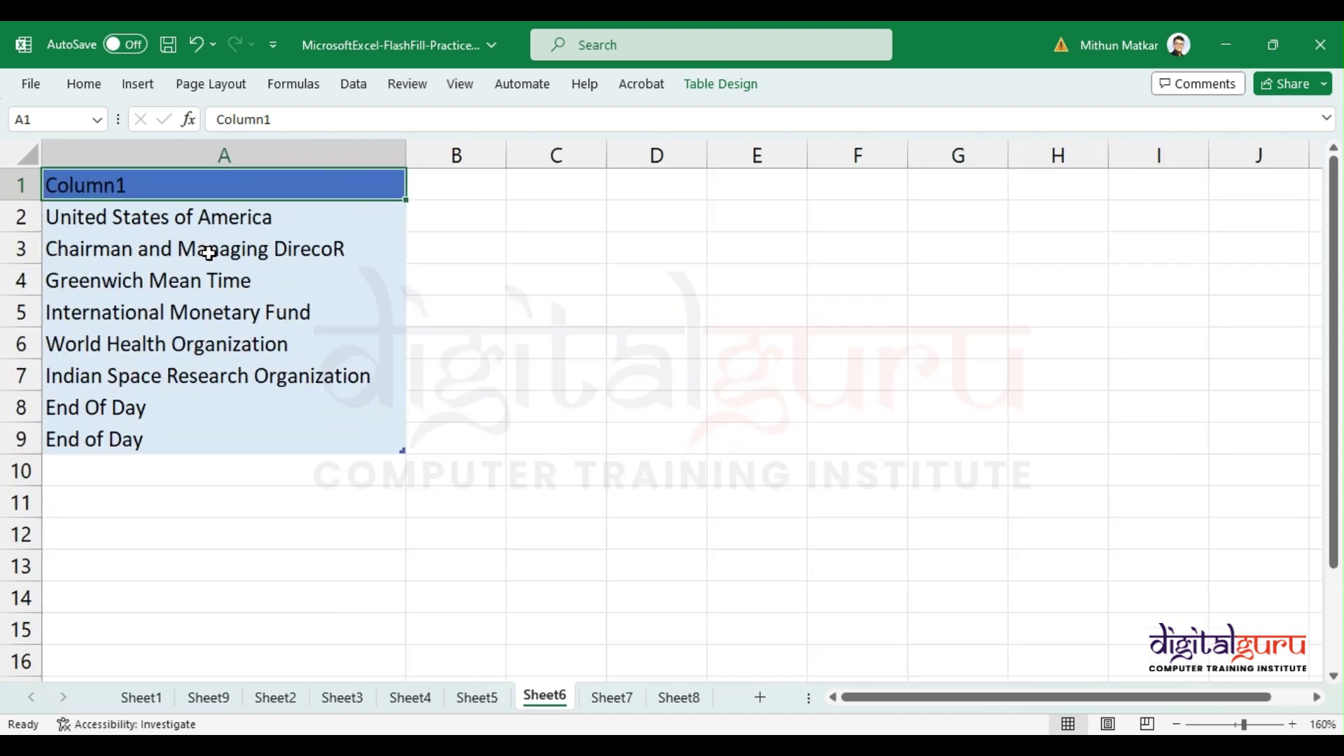
drag(274, 218, 262, 438)
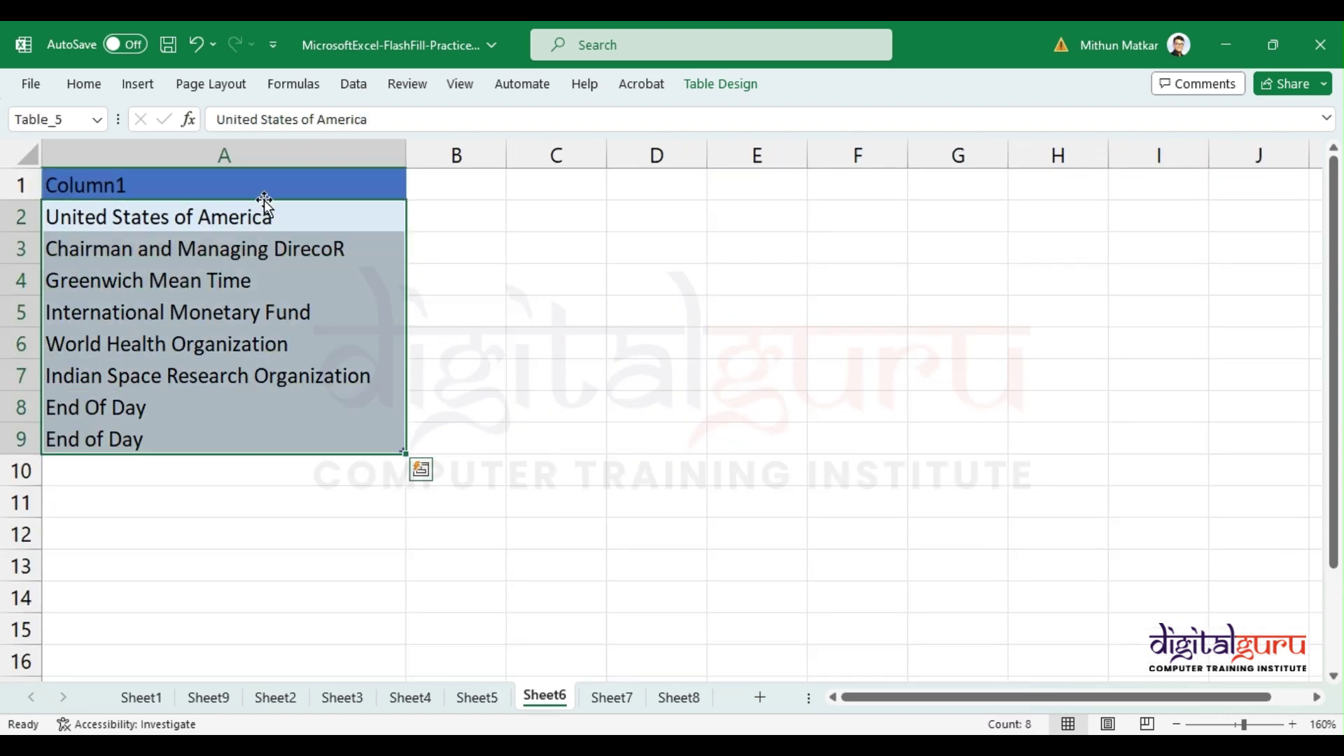
key(Return)
key(Return)
key(Return)
key(Return)
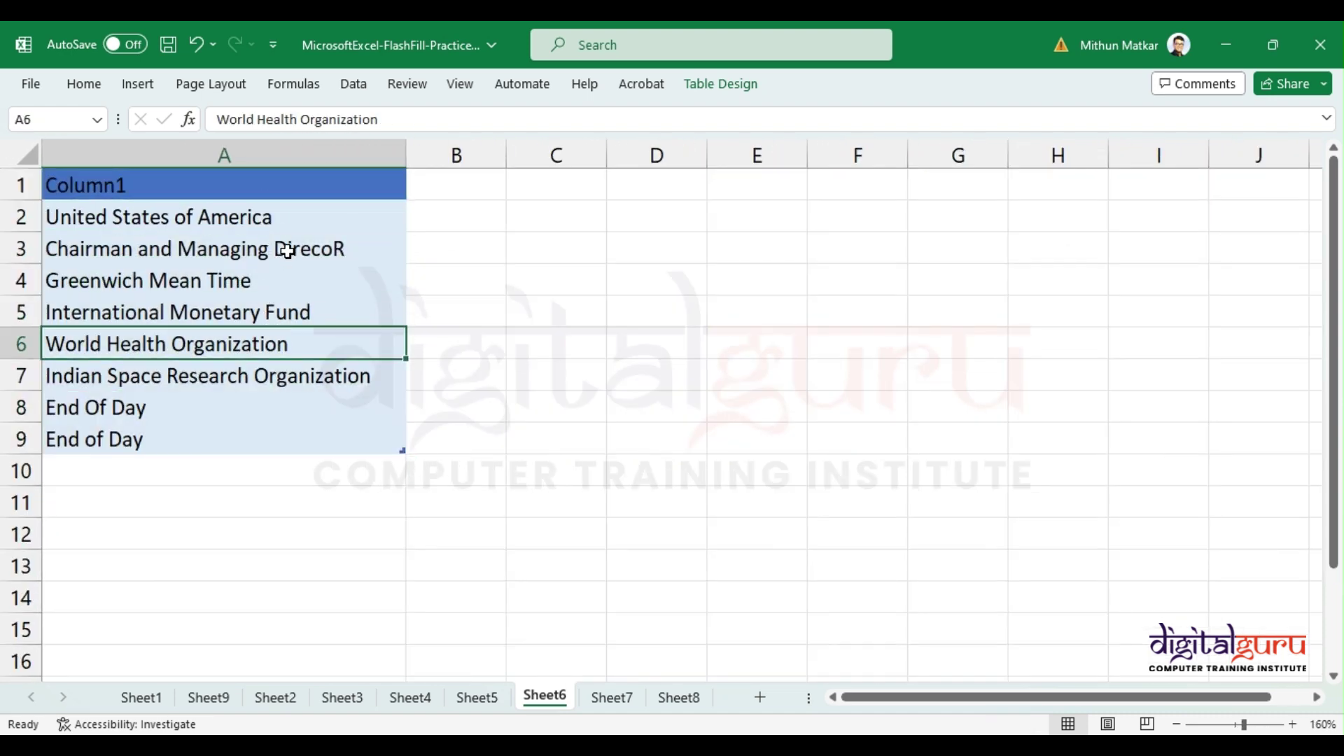
click(287, 251)
Step: Enter USA in B2 and Flash Fill the remaining initial-letter abbreviations down column B
click(414, 219)
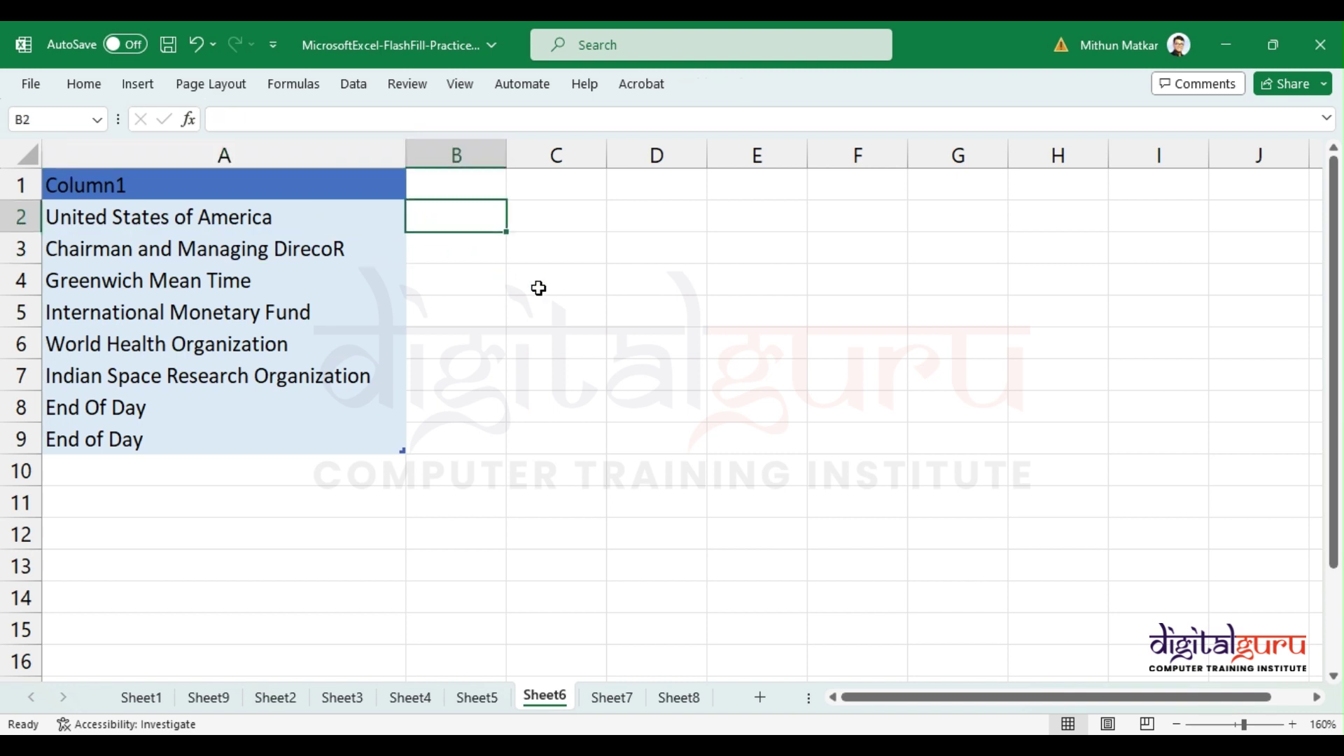
text(USA)
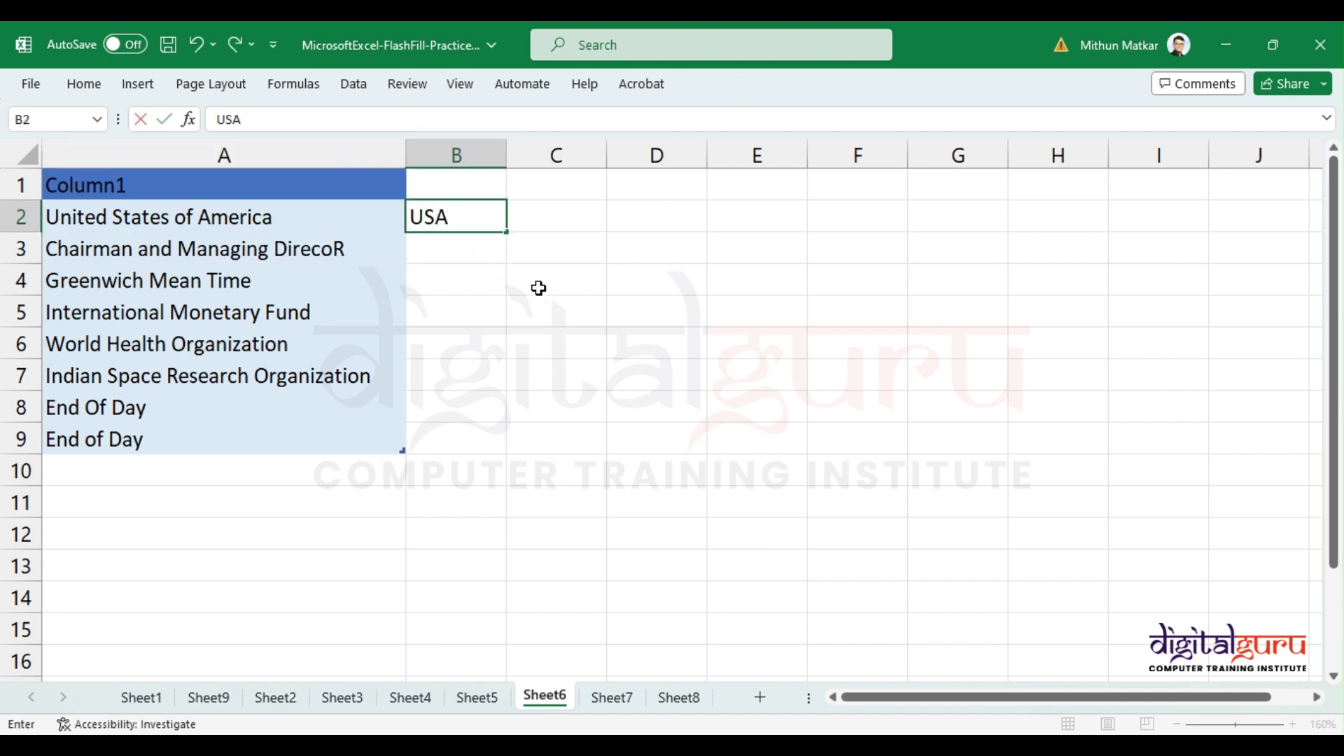
key(Return)
key(ctrl+e)
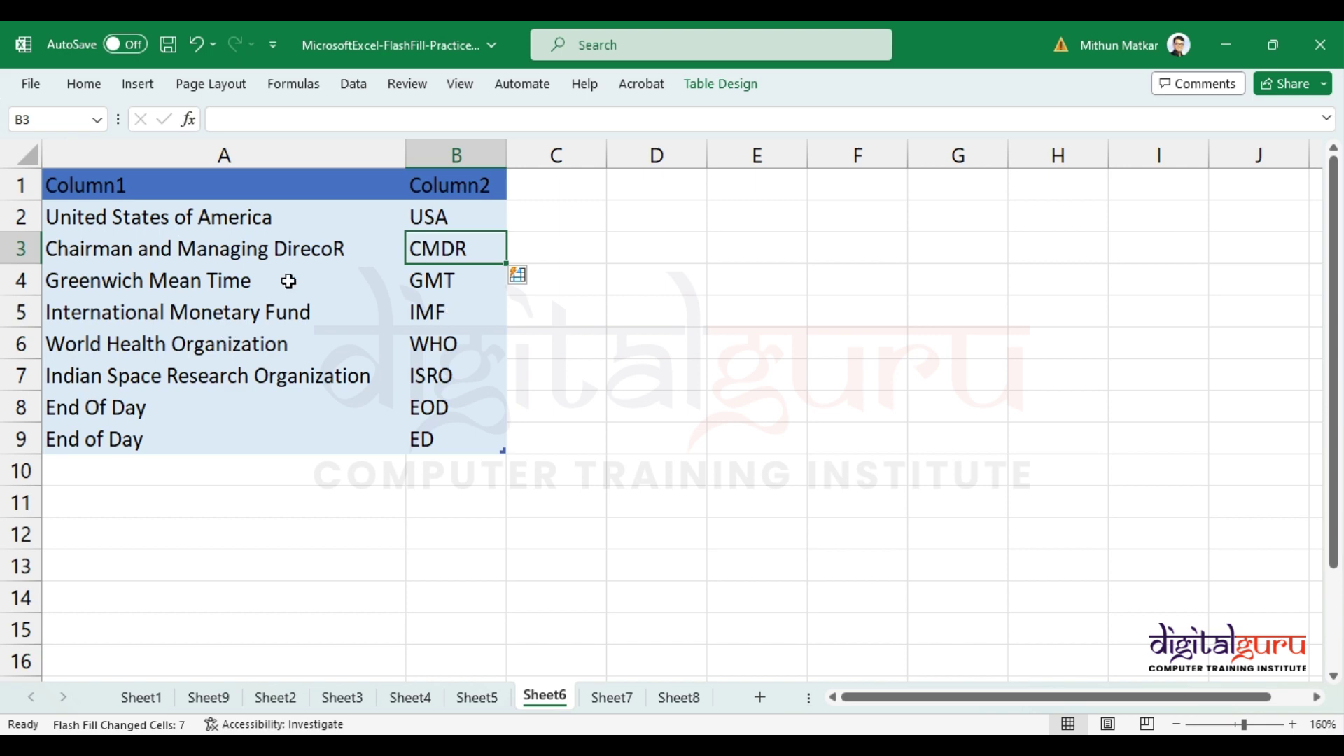
click(611, 698)
scroll(141, 316, up, 6)
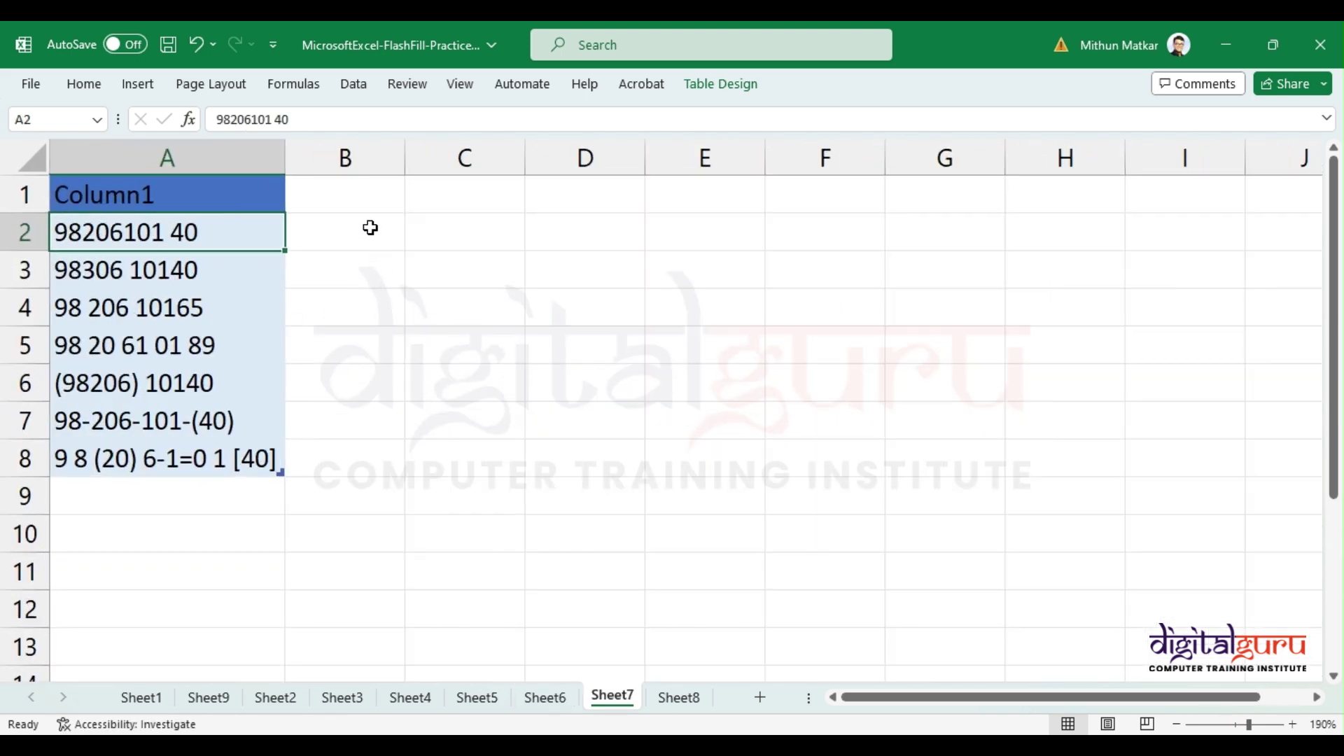
click(369, 226)
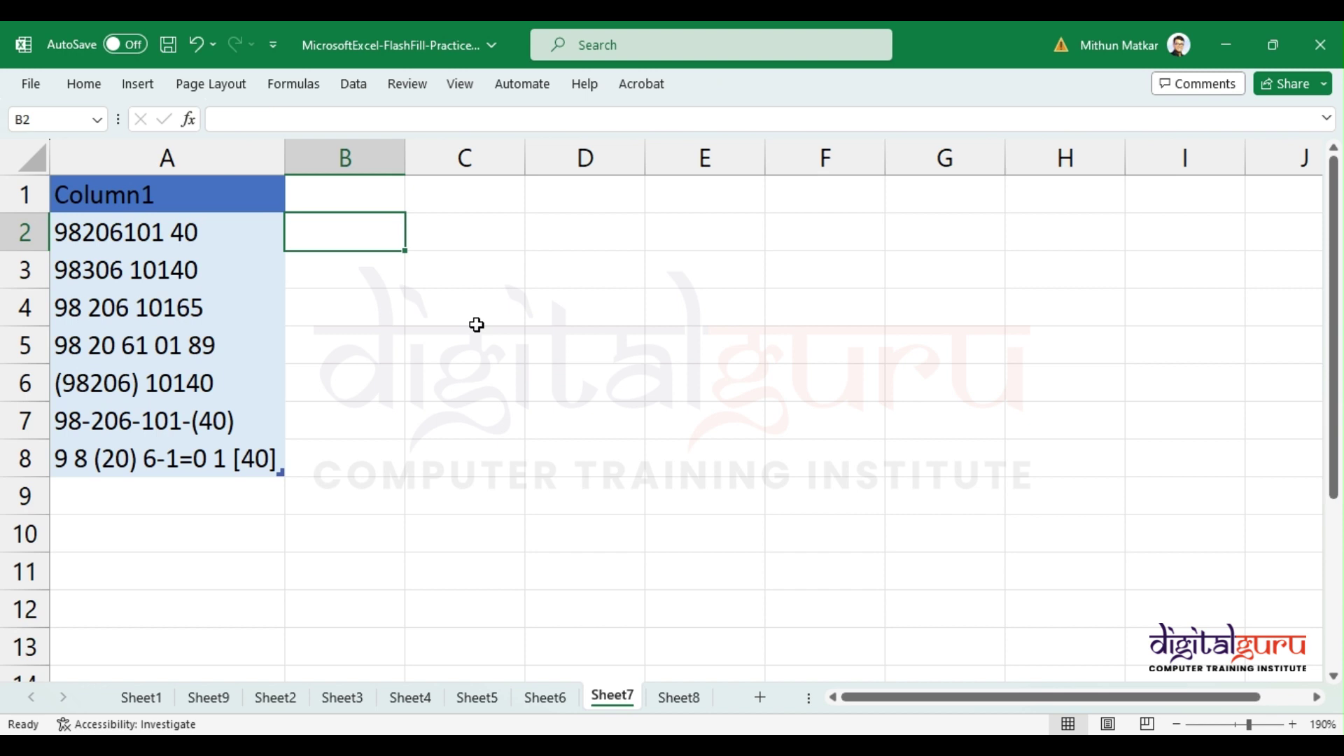
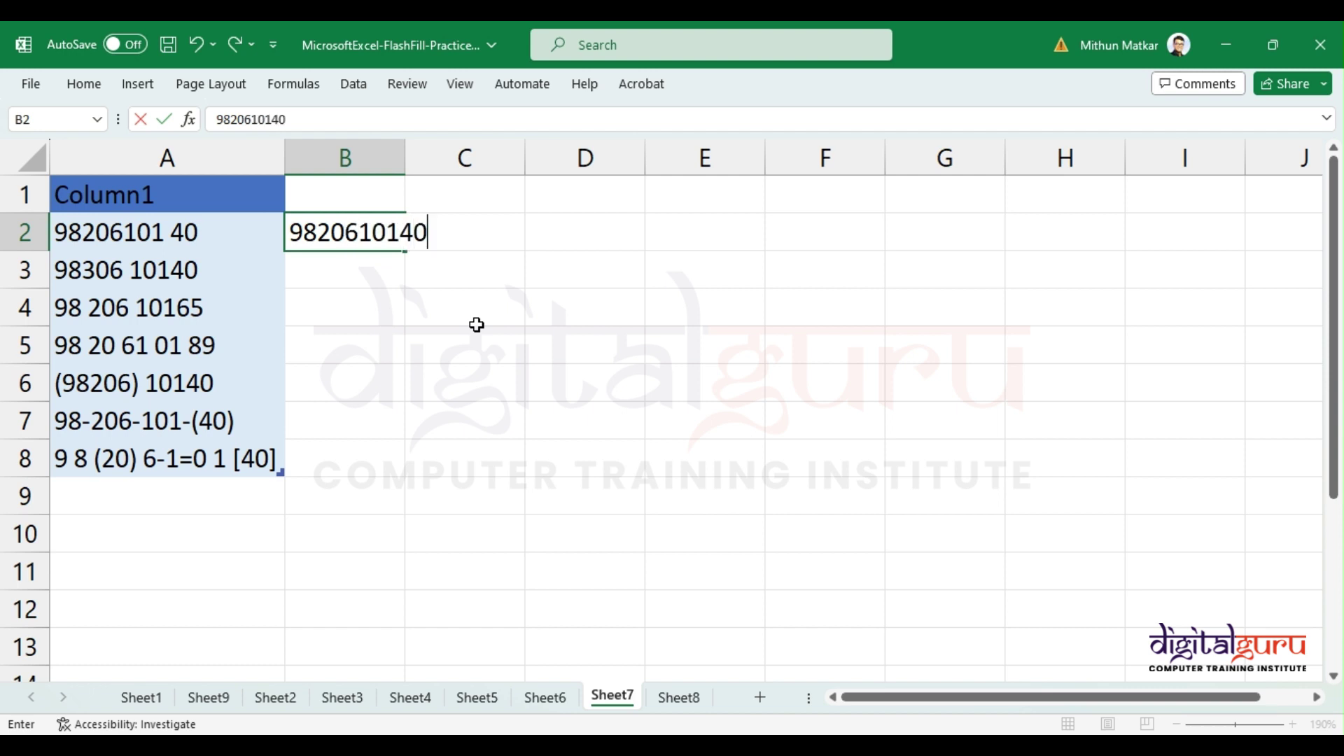
key(Return)
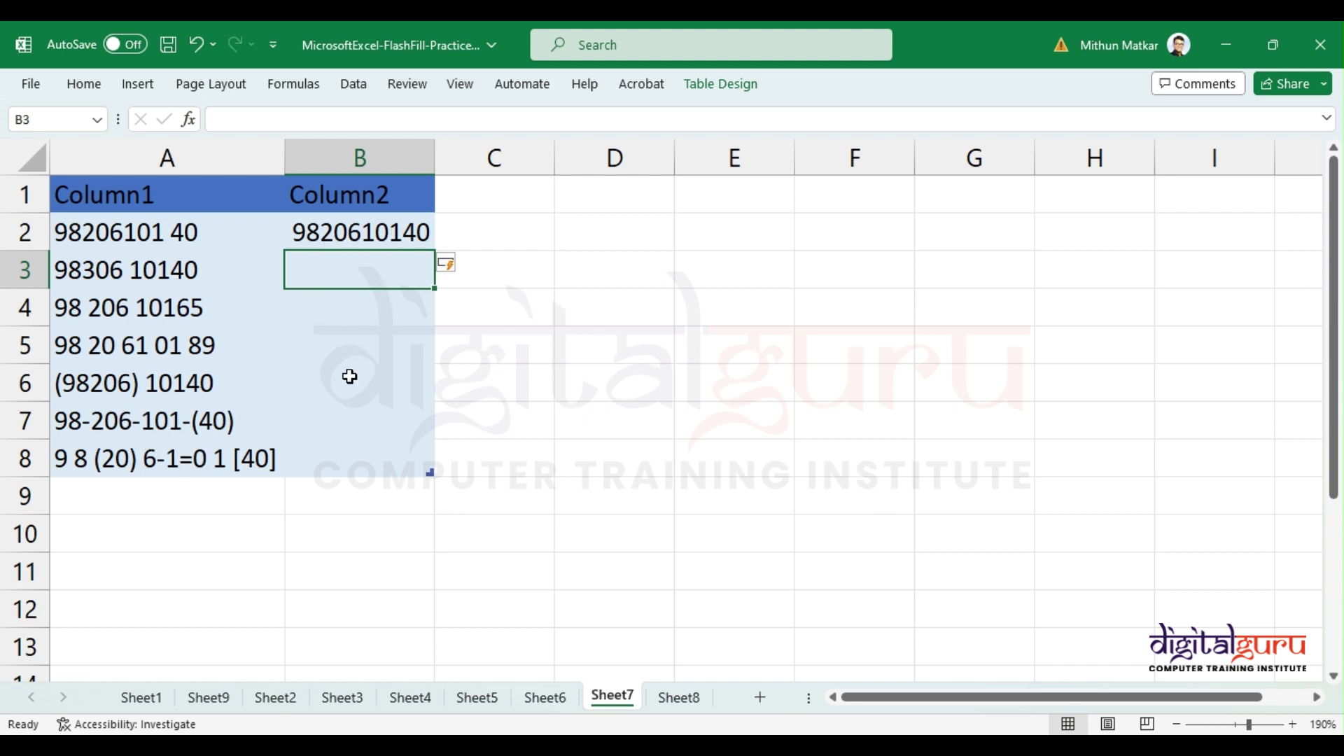
key(ctrl+e)
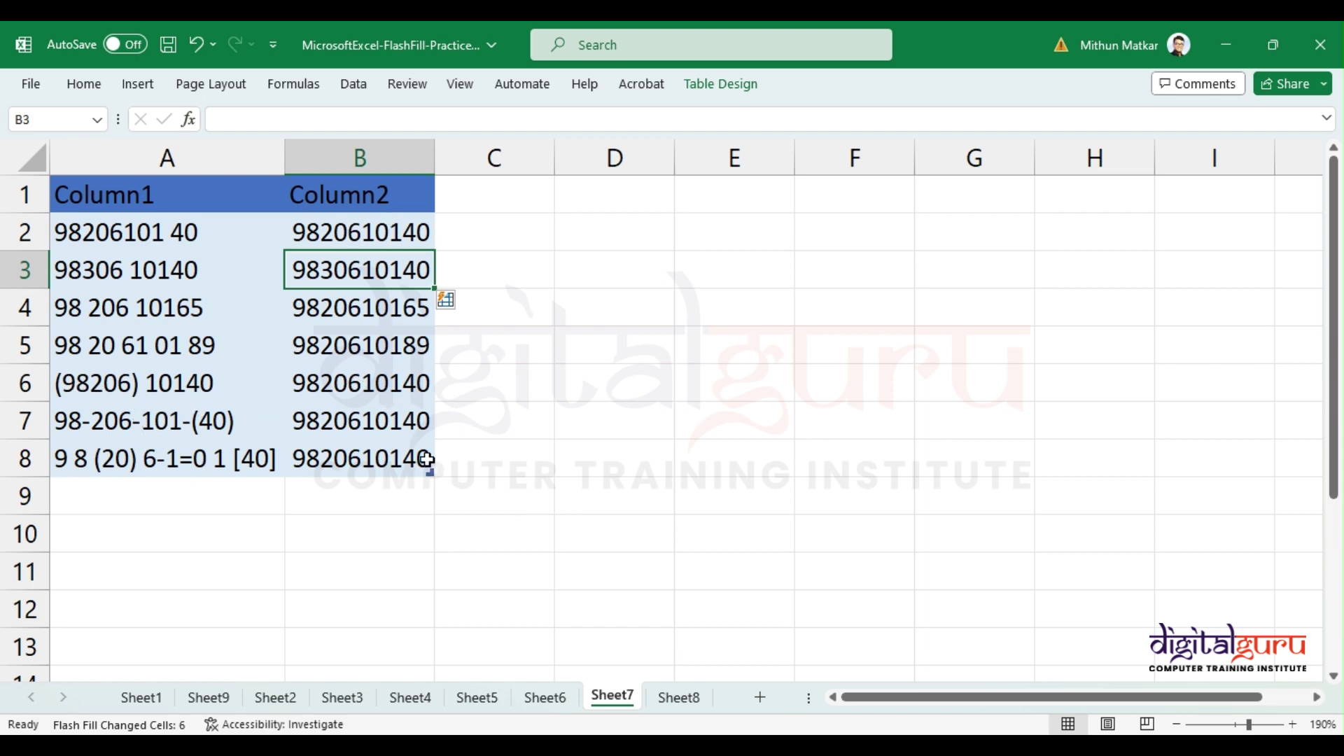
Step: On Sheet8, enter 'India has 46 states' in D2, Flash Fill column D, and autofit its width
click(682, 707)
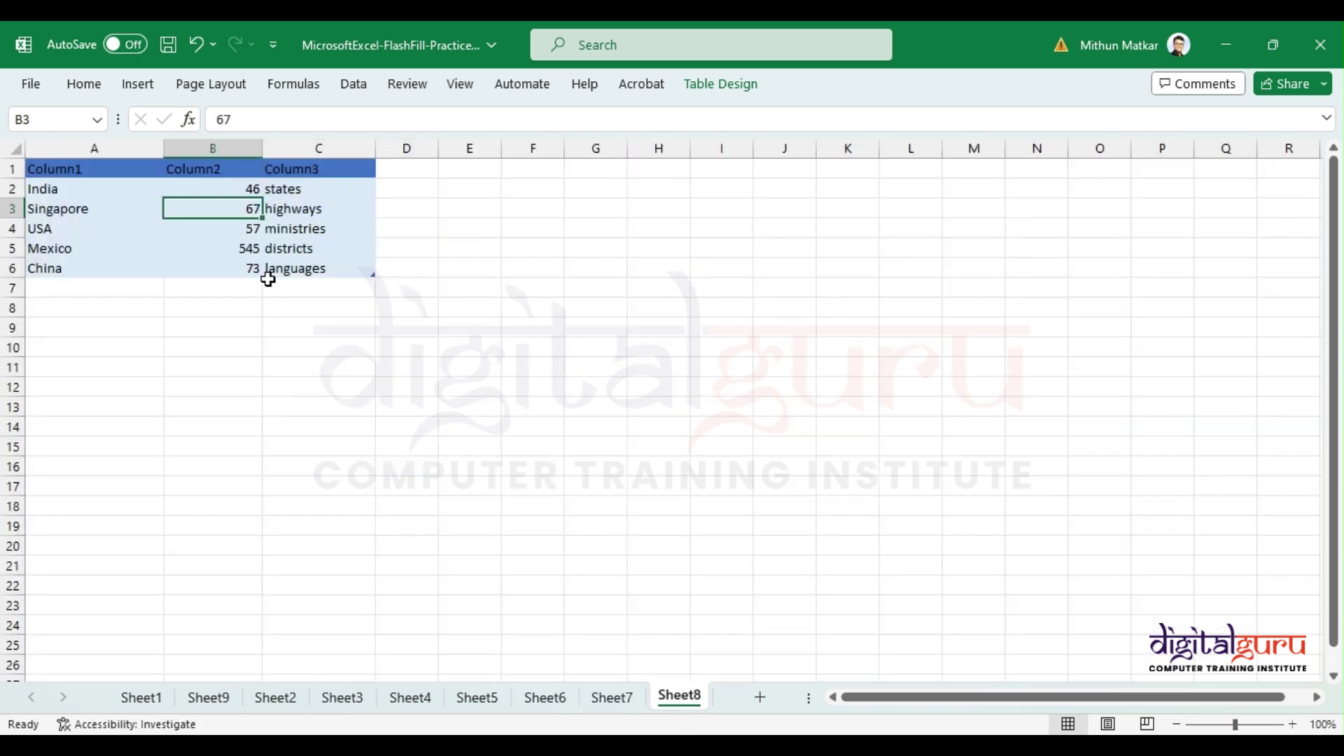
click(408, 189)
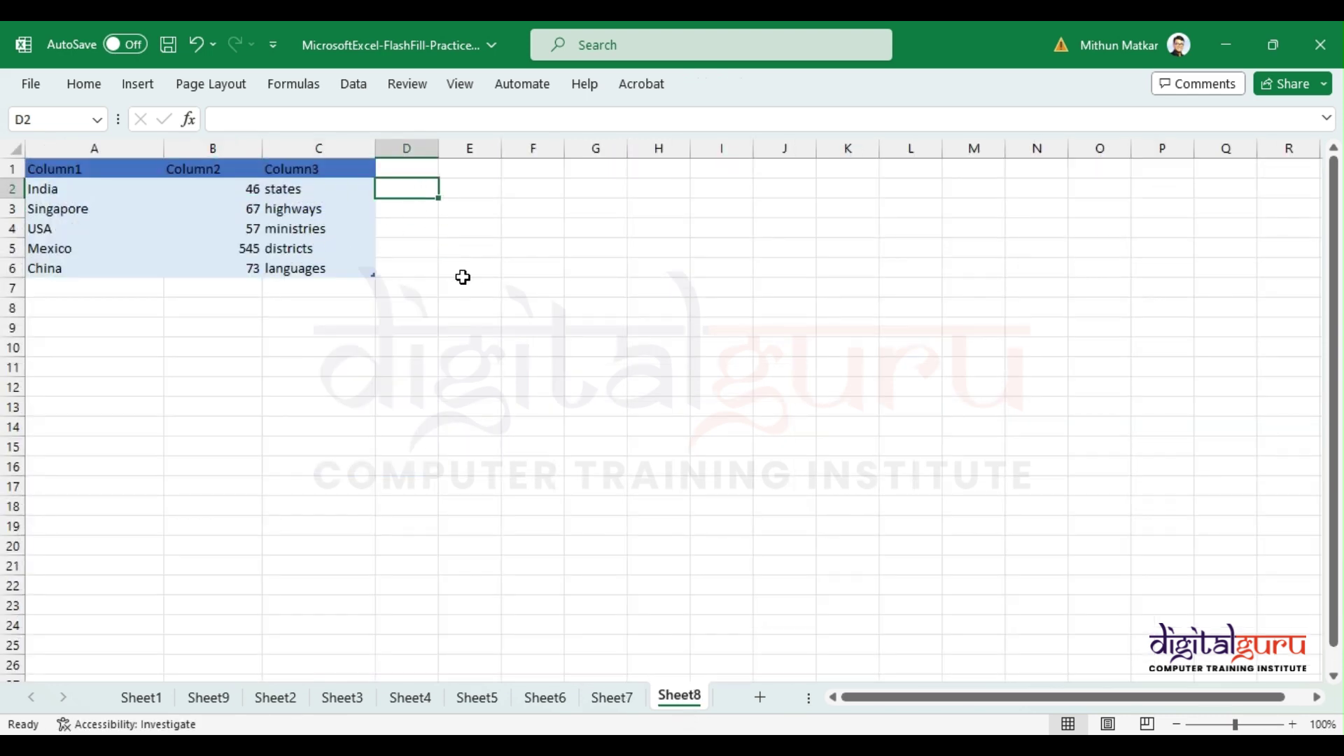
scroll(462, 278, up, 3)
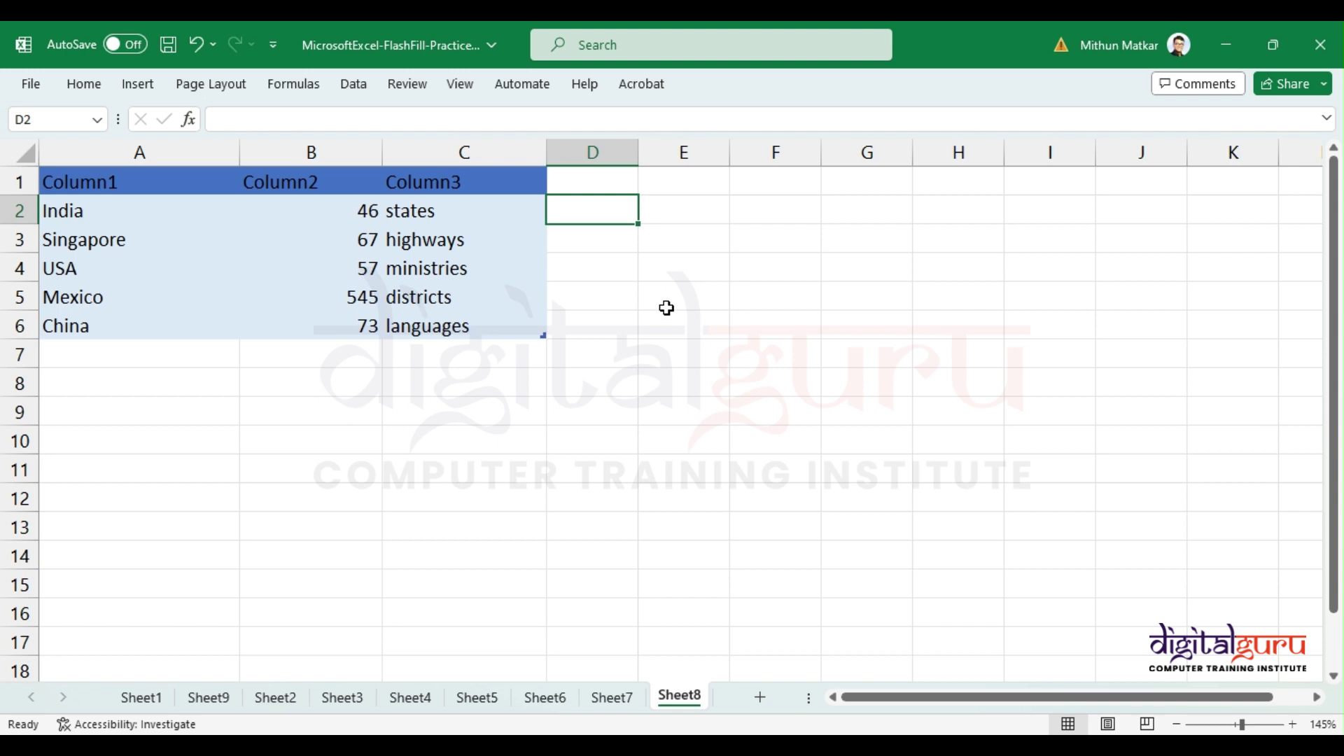
text(India)
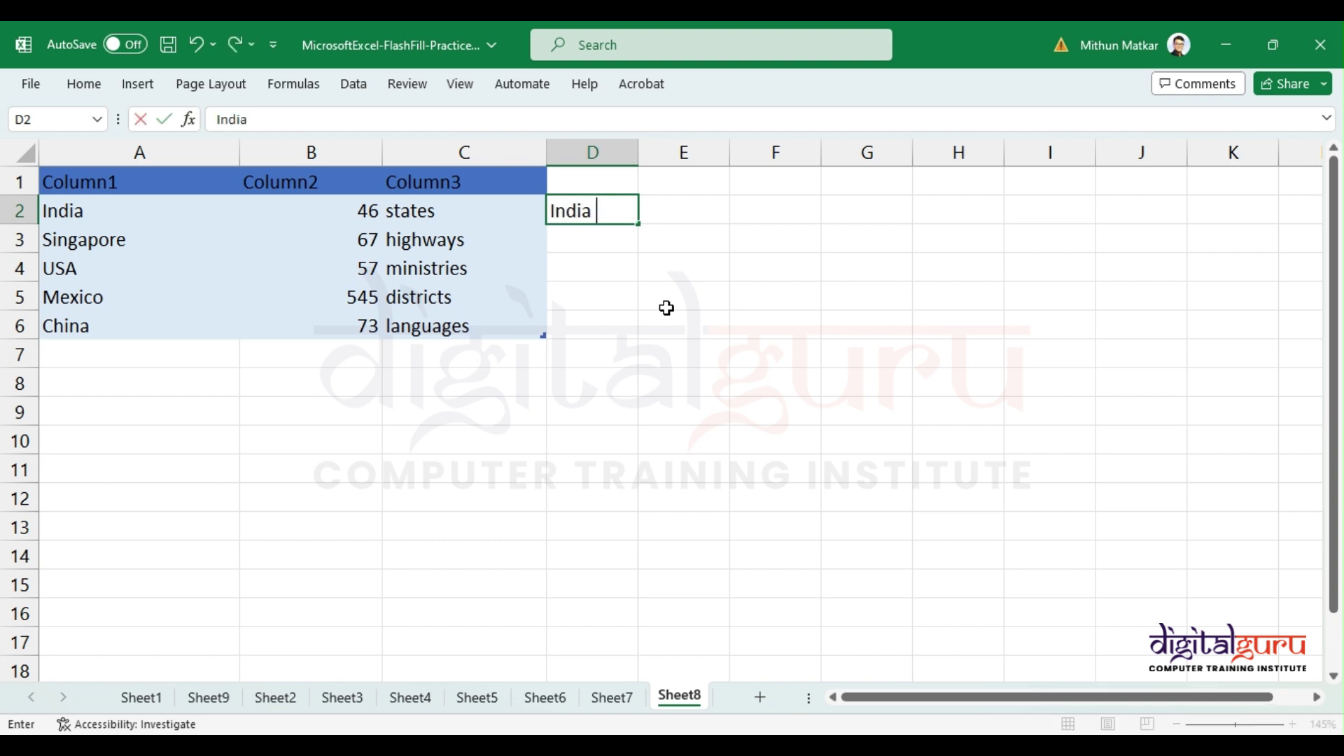
text( has 46 stat)
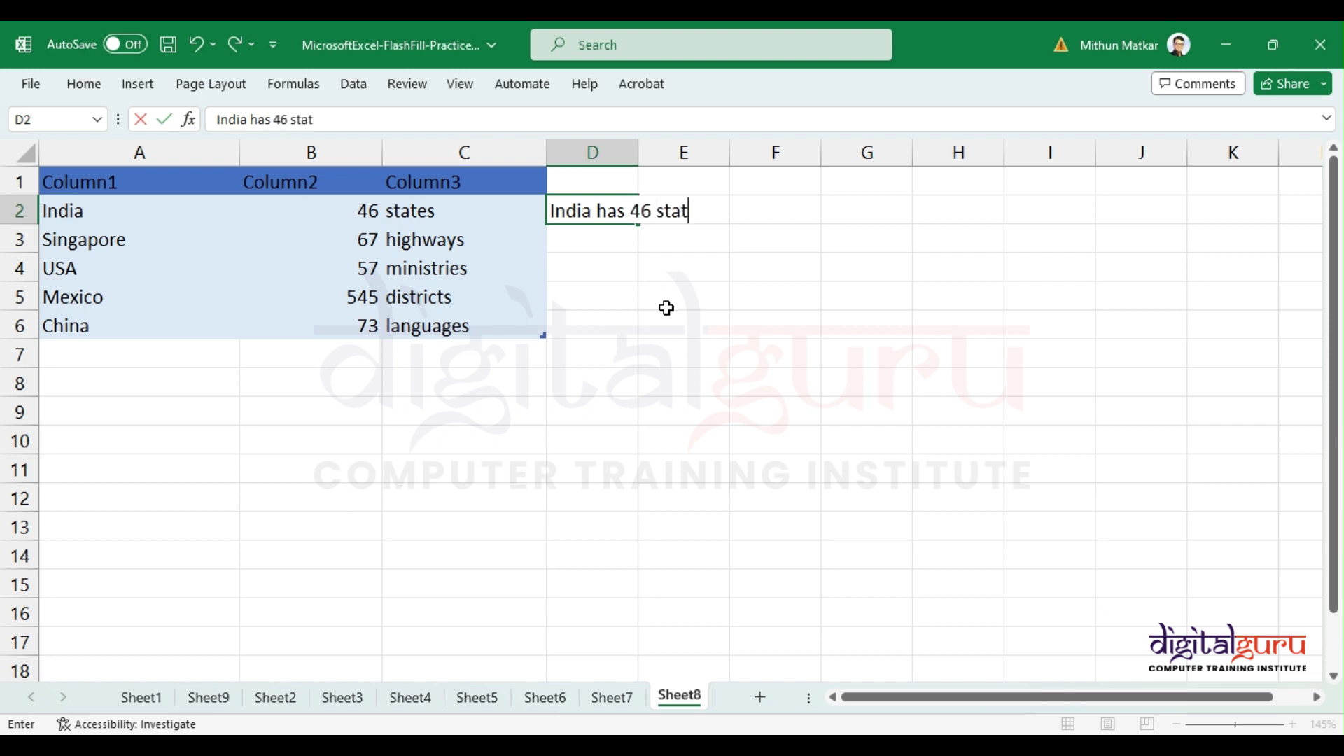
text(es)
key(Return)
key(ctrl+e)
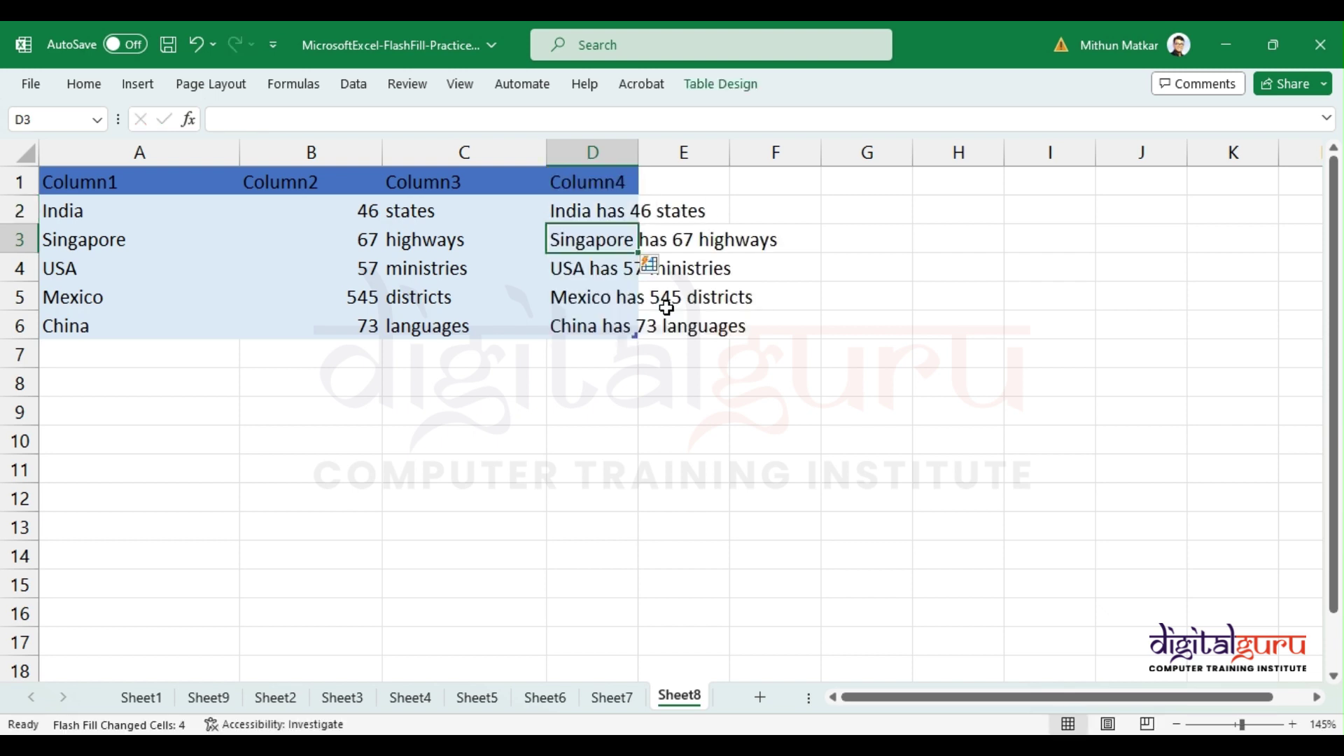
double_click(639, 149)
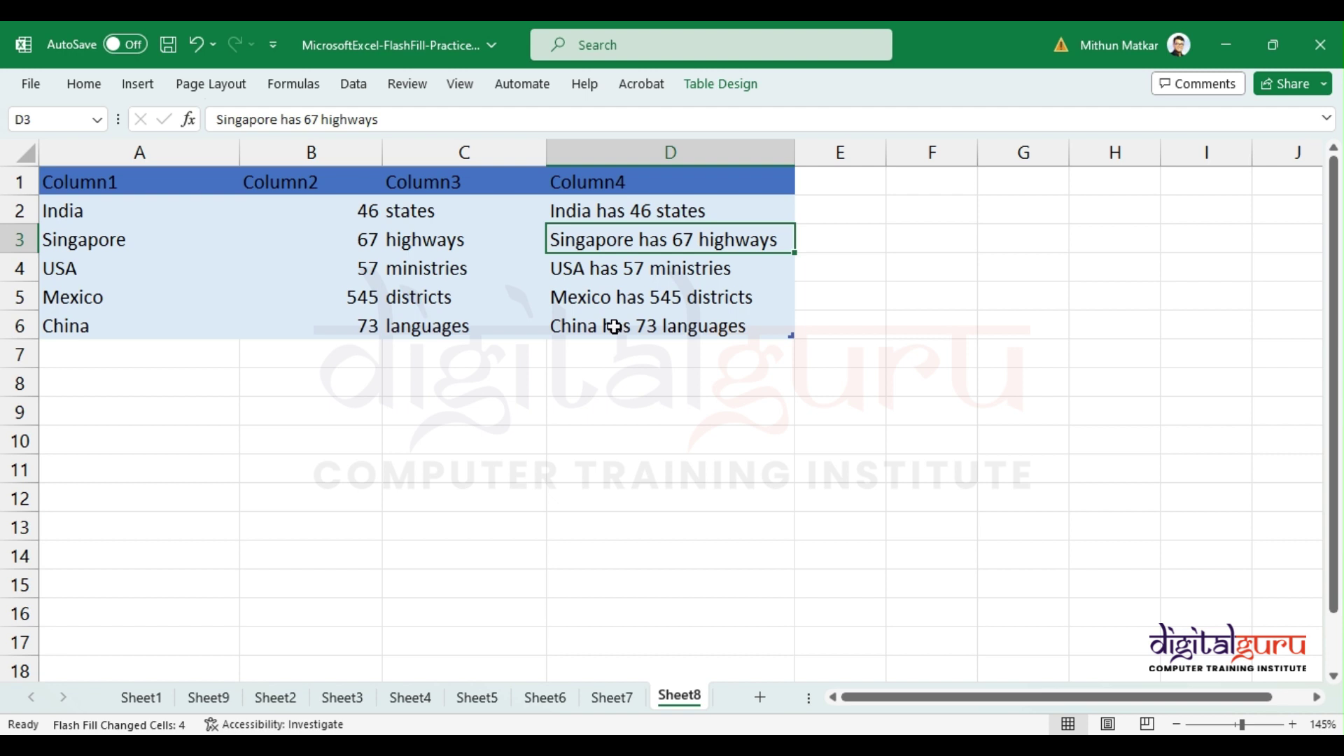
Step: Point out how the country, 67 and highways combine into Singapore's sentence
click(98, 212)
click(322, 239)
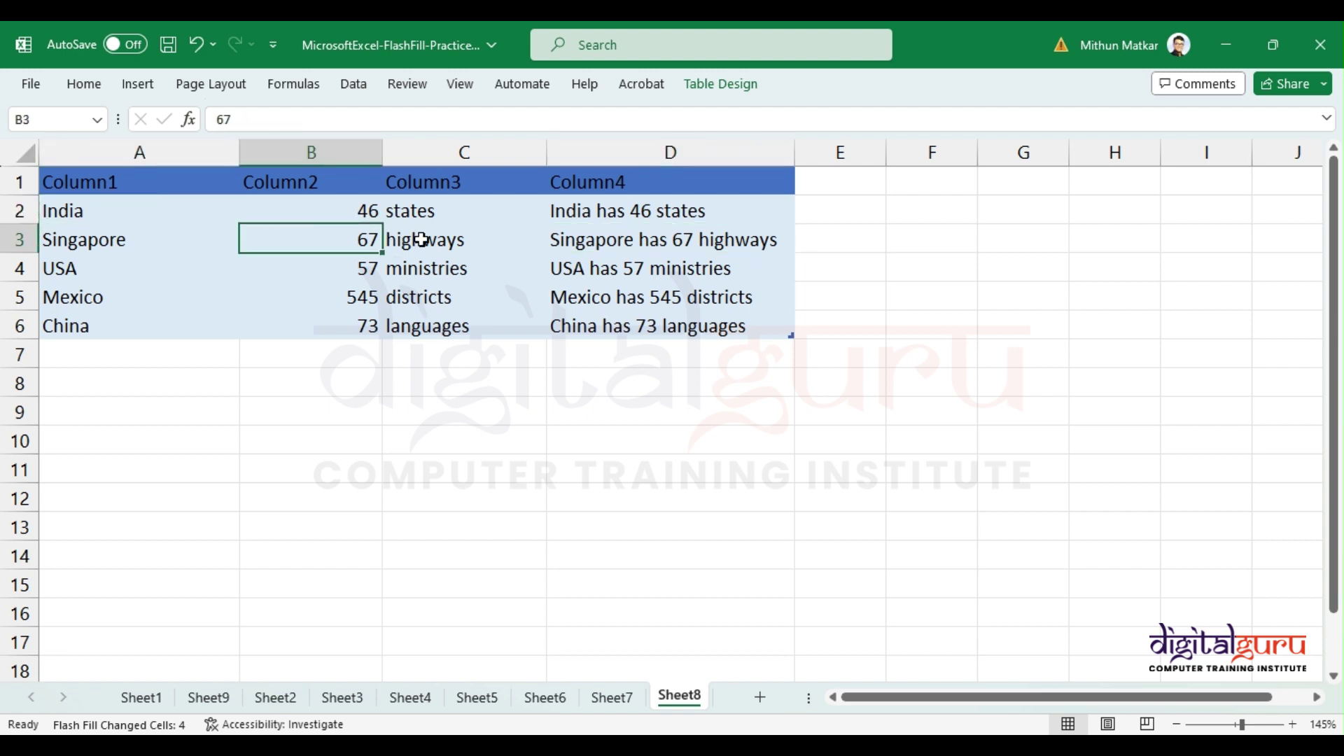
click(427, 239)
click(587, 226)
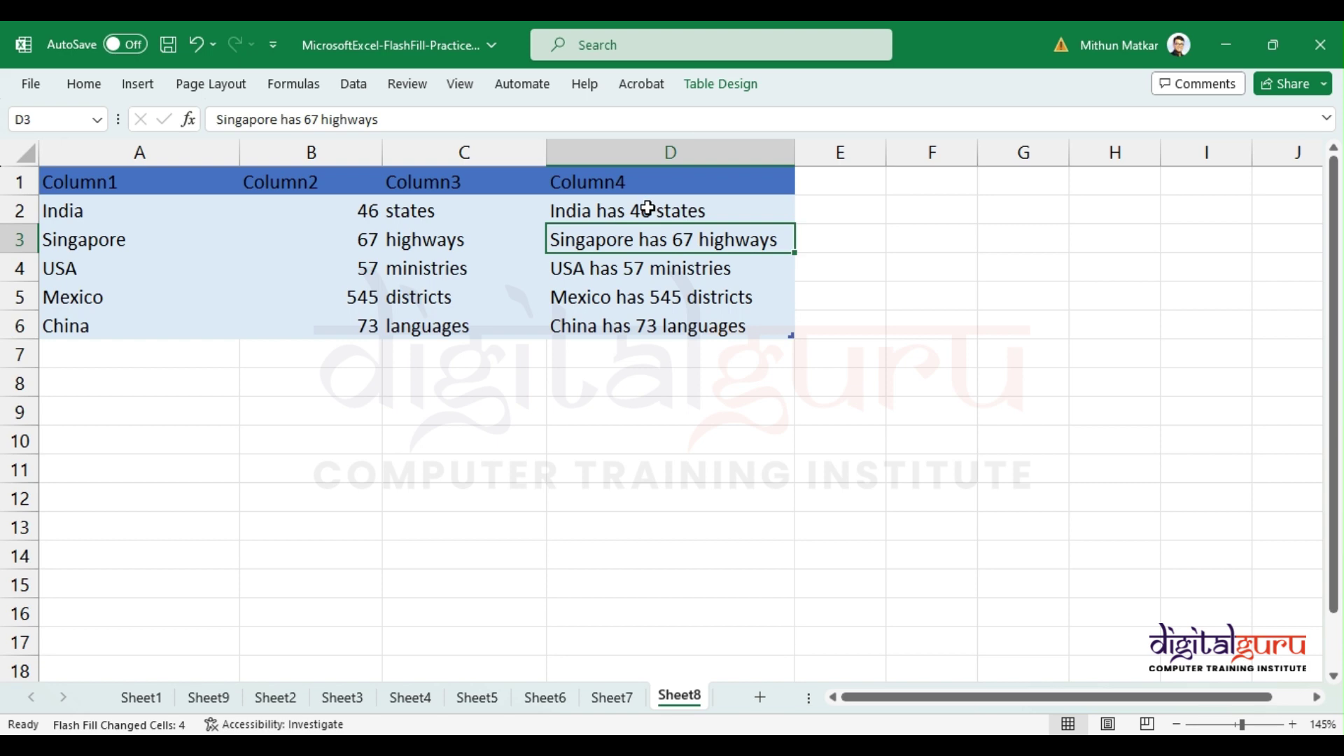
Step: Return to Sheet1's student list and select the KLiC Website Designing course entry
click(600, 695)
click(553, 698)
click(493, 699)
click(410, 697)
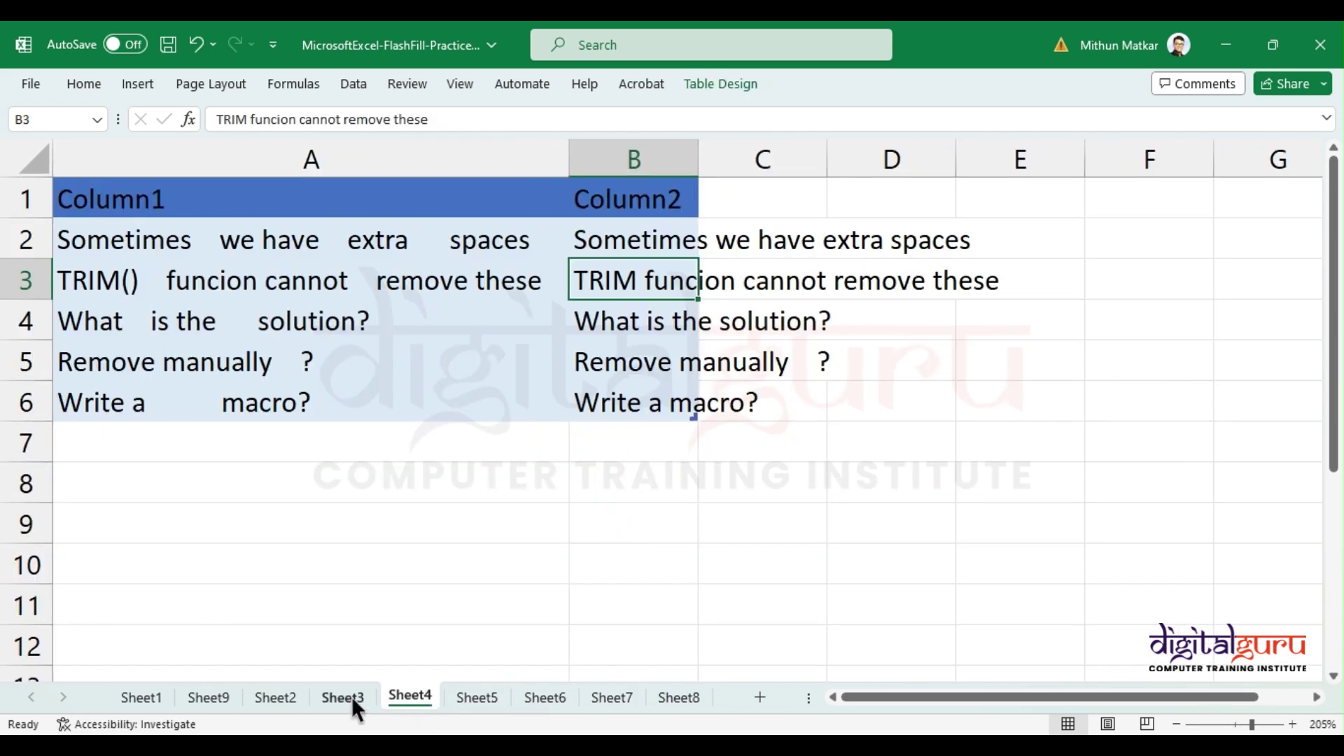
click(345, 696)
click(273, 696)
click(208, 698)
click(142, 697)
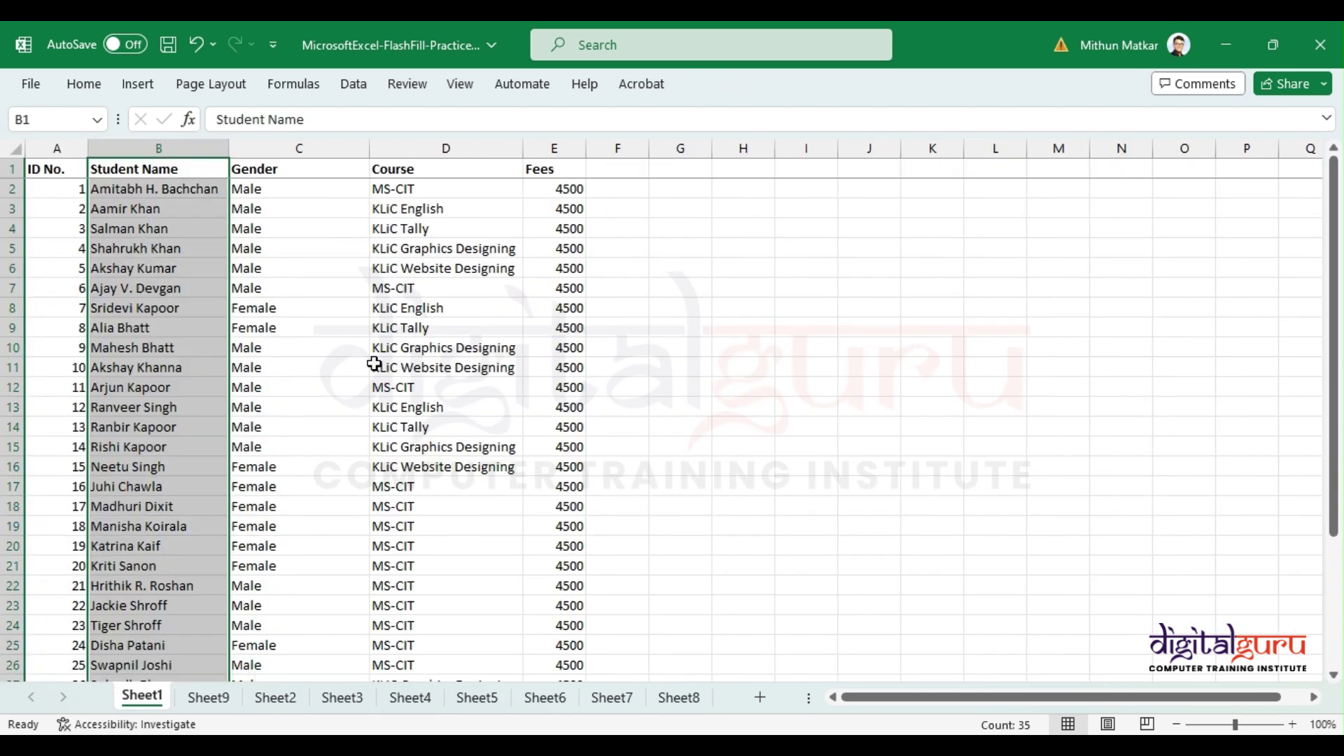
click(375, 364)
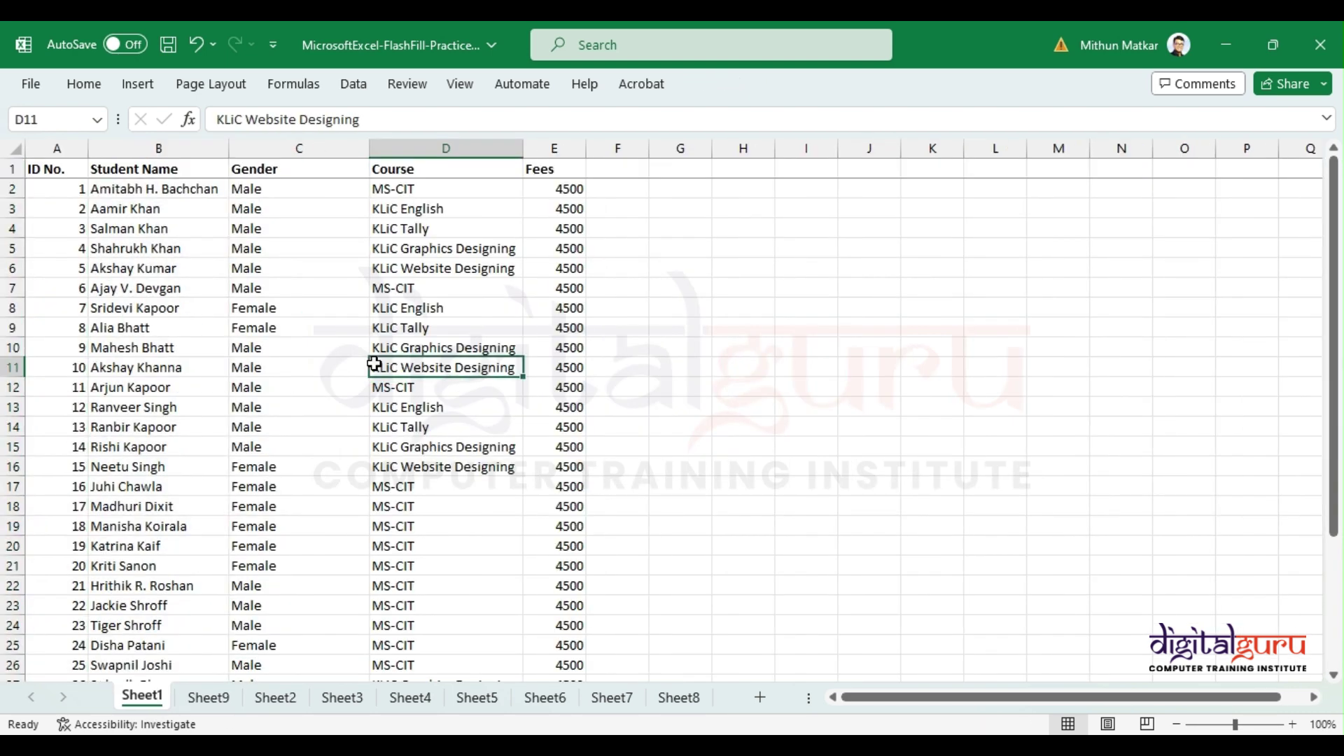